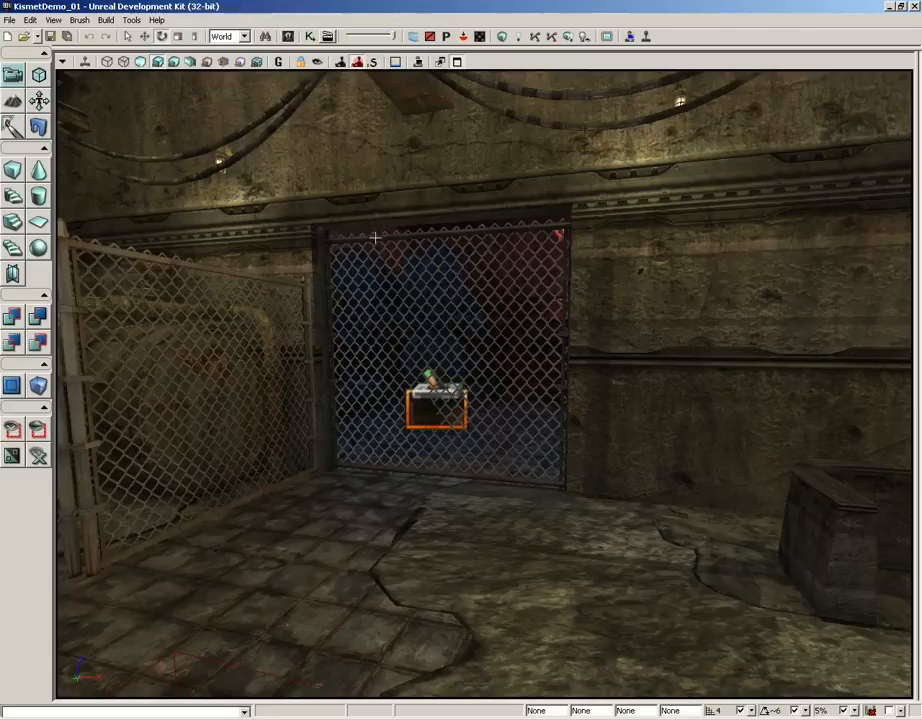
# Step: Select the chain-link gate in the level and open its Matinee sequence from Kismet for editing
pyautogui.click(375, 237)
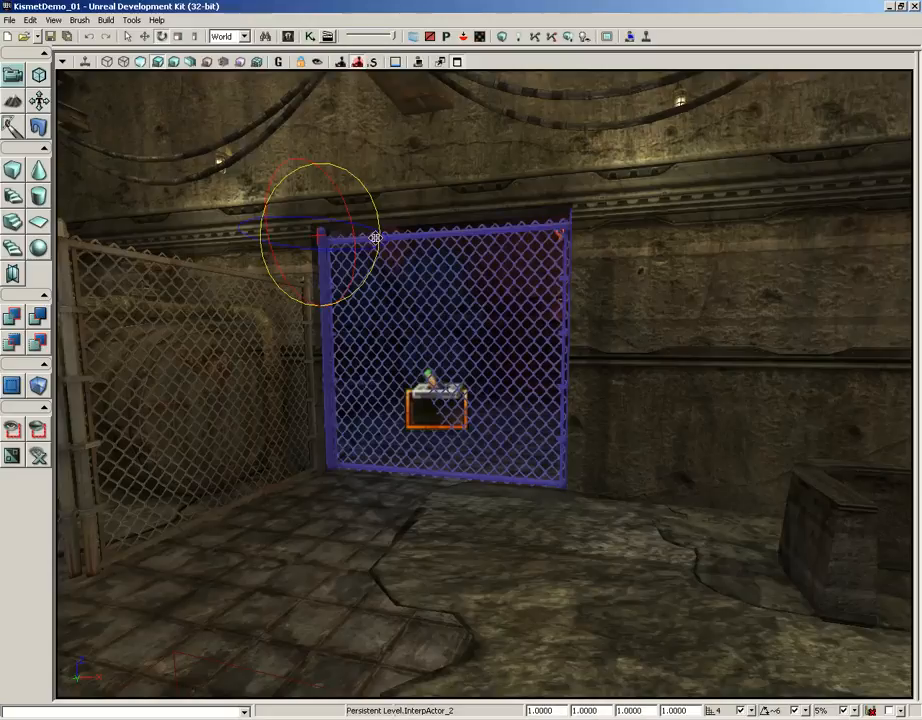
pyautogui.click(313, 37)
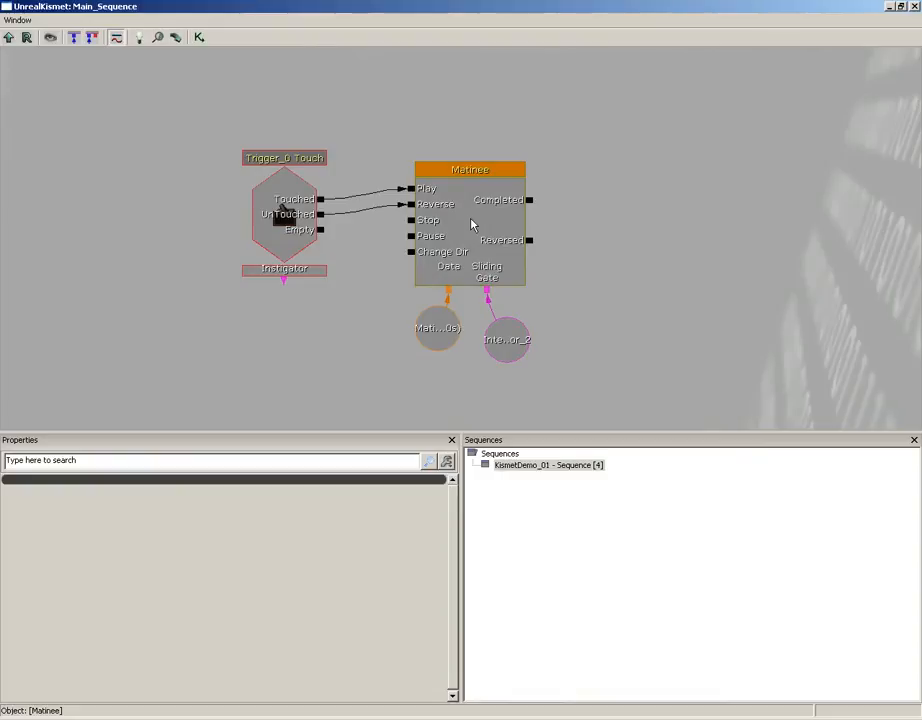
pyautogui.doubleClick(474, 224)
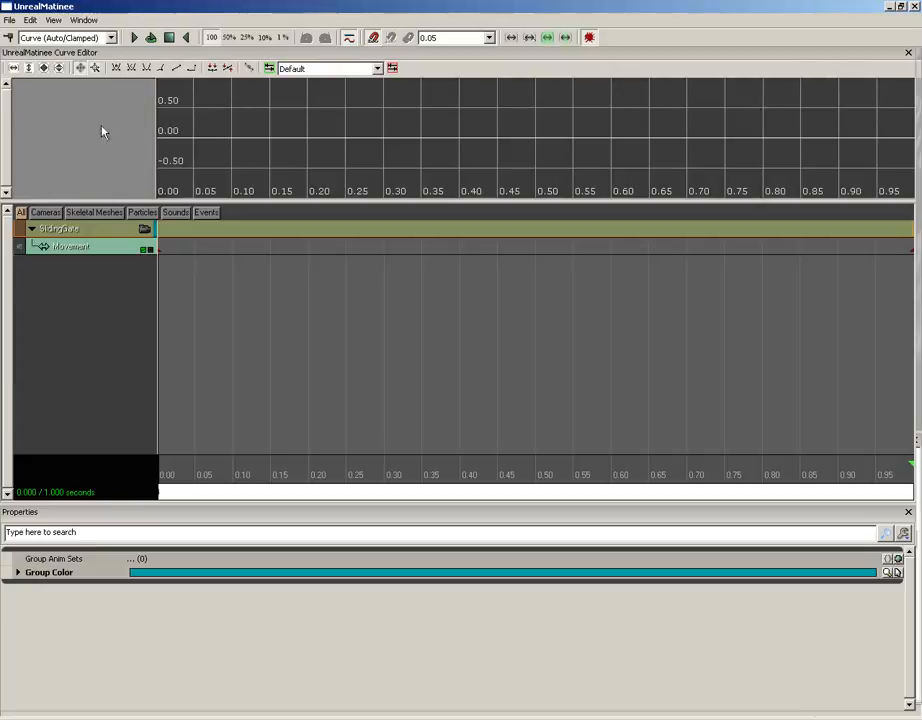
# Step: Hide the Matinee Curve Editor and show it again
pyautogui.click(908, 52)
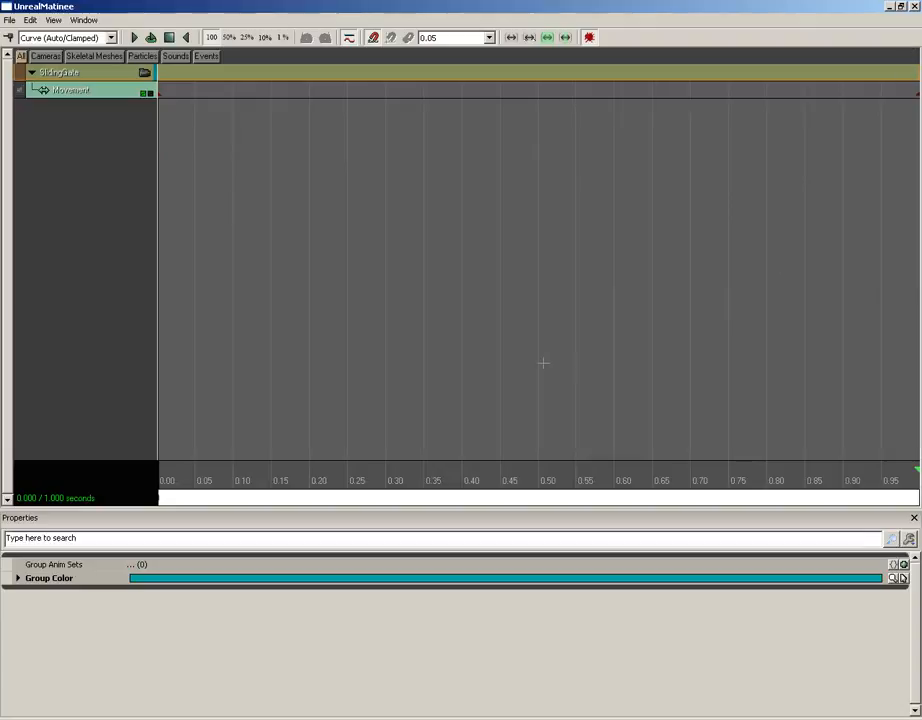
pyautogui.click(76, 22)
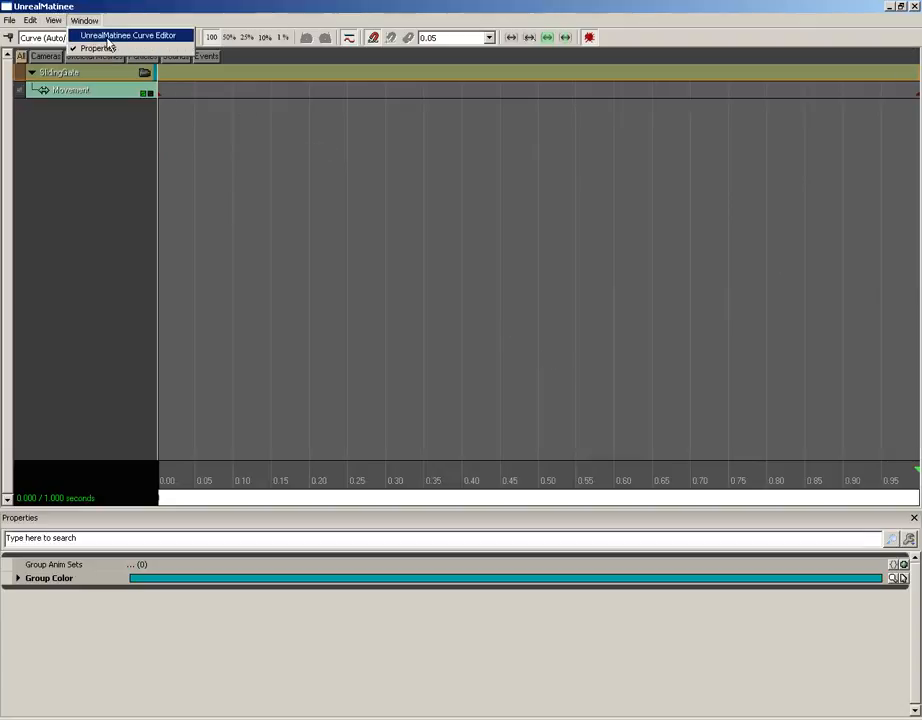
pyautogui.click(108, 37)
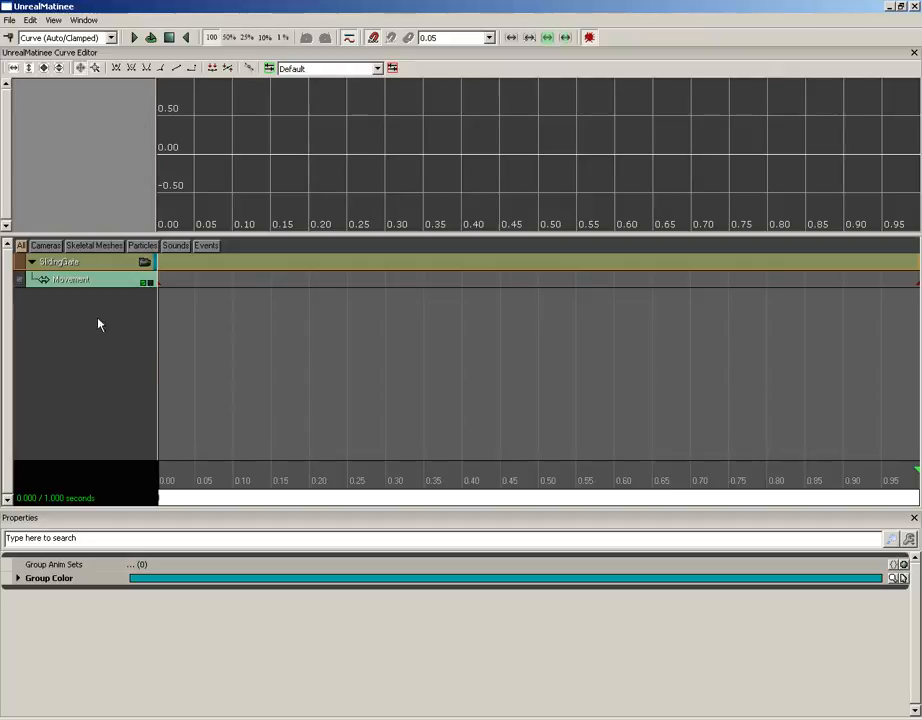
# Step: Display the SlidingGate Movement track's curve in the Curve Editor and fit the whole curve to the view
pyautogui.click(64, 283)
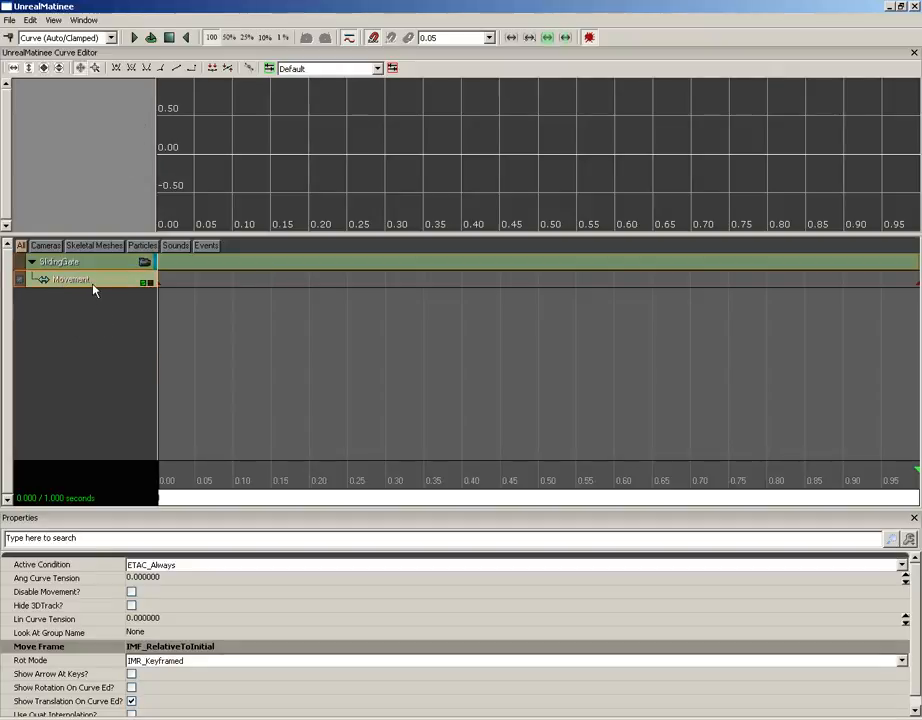
pyautogui.click(148, 284)
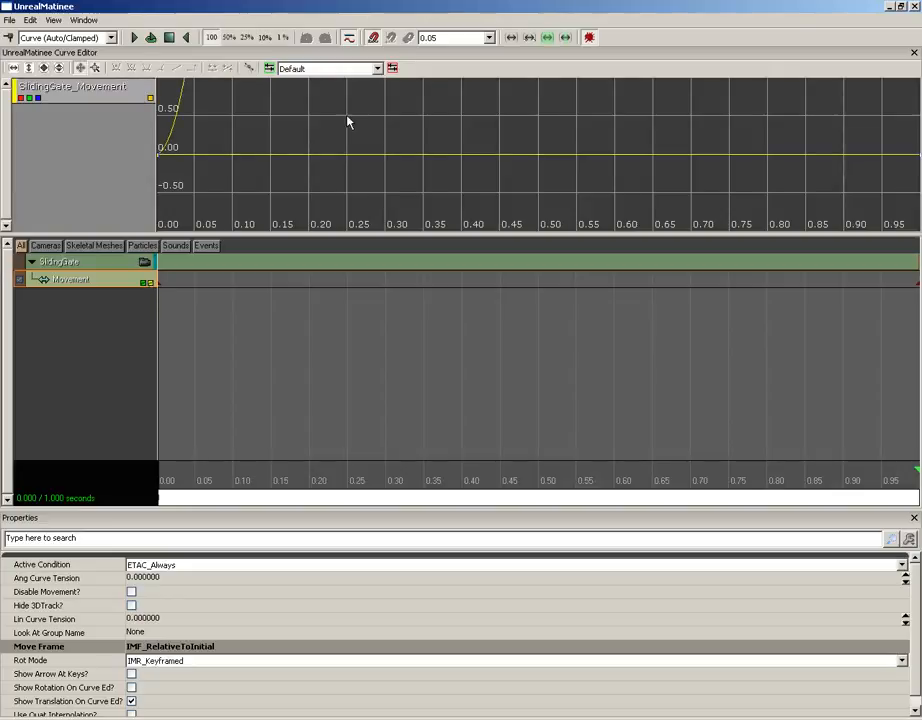
pyautogui.moveTo(256, 135); pyautogui.dragTo(397, 222)
pyautogui.scroll(-16, 385, 173)
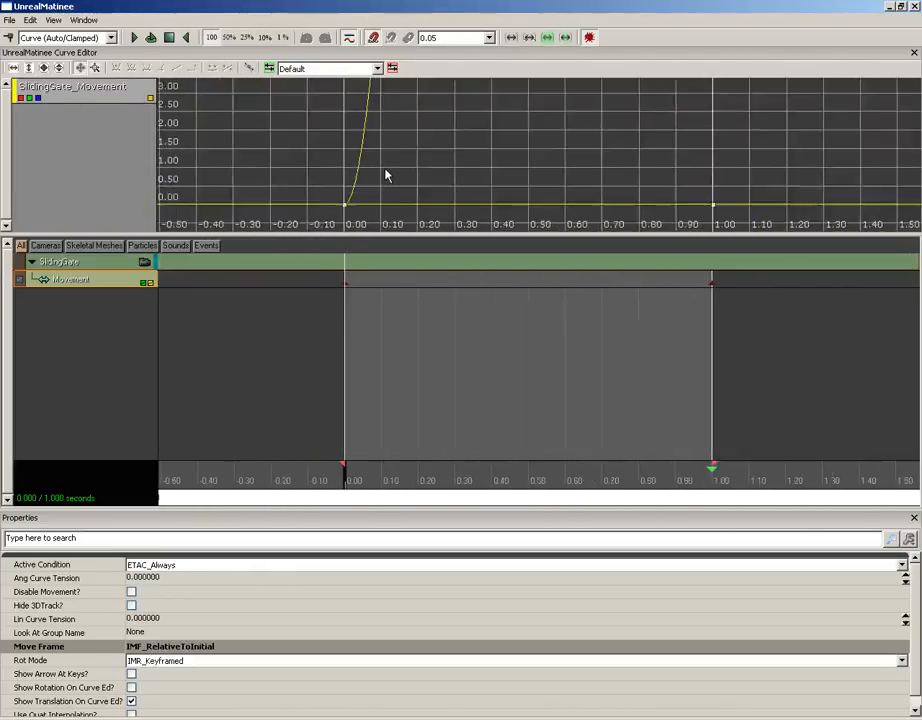
pyautogui.moveTo(429, 138); pyautogui.dragTo(423, 185)
pyautogui.scroll(-10, 424, 177)
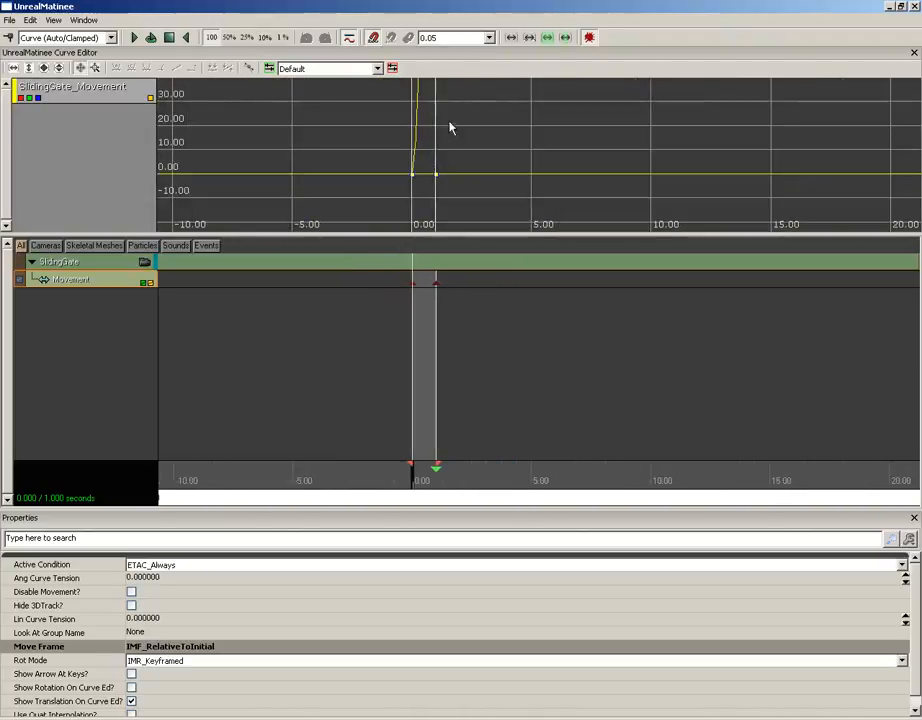
pyautogui.scroll(2, 418, 150)
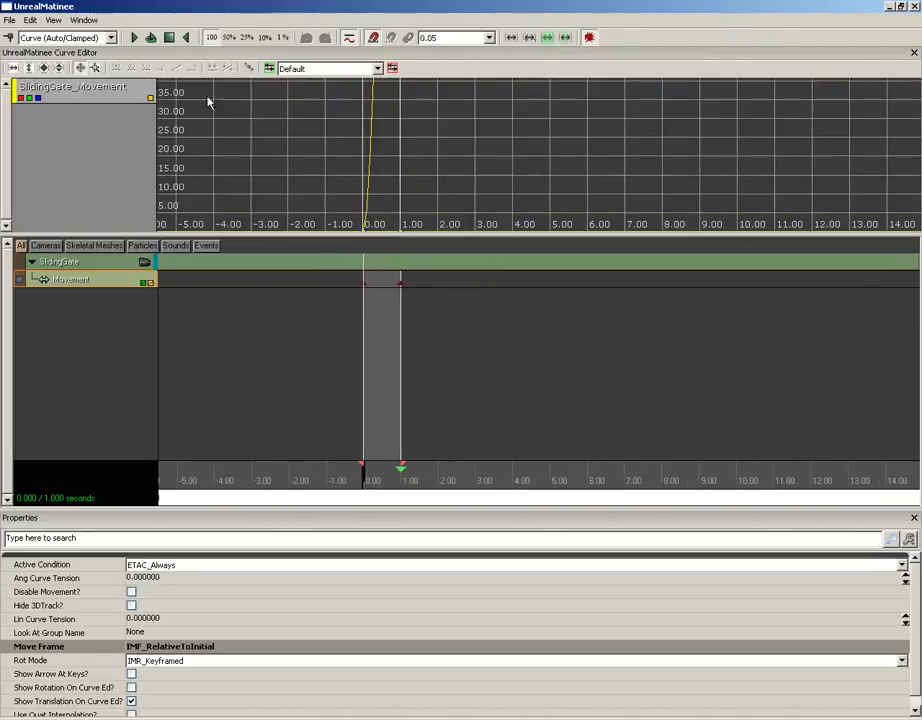
pyautogui.click(46, 70)
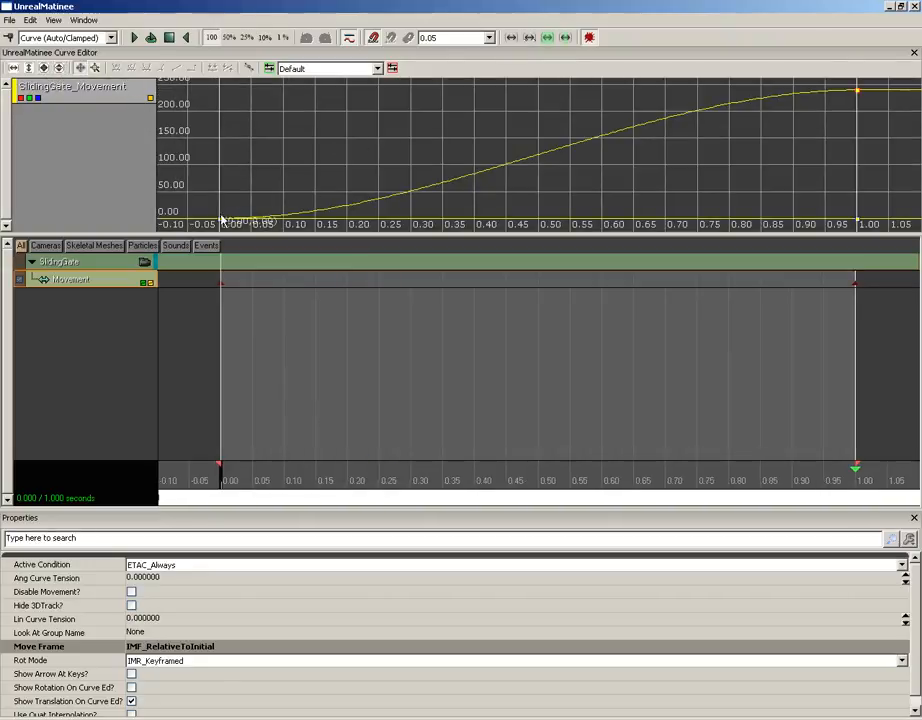
# Step: Select the Movement track's key at 1.00 seconds and return the time cursor to 0
pyautogui.moveTo(858, 95)
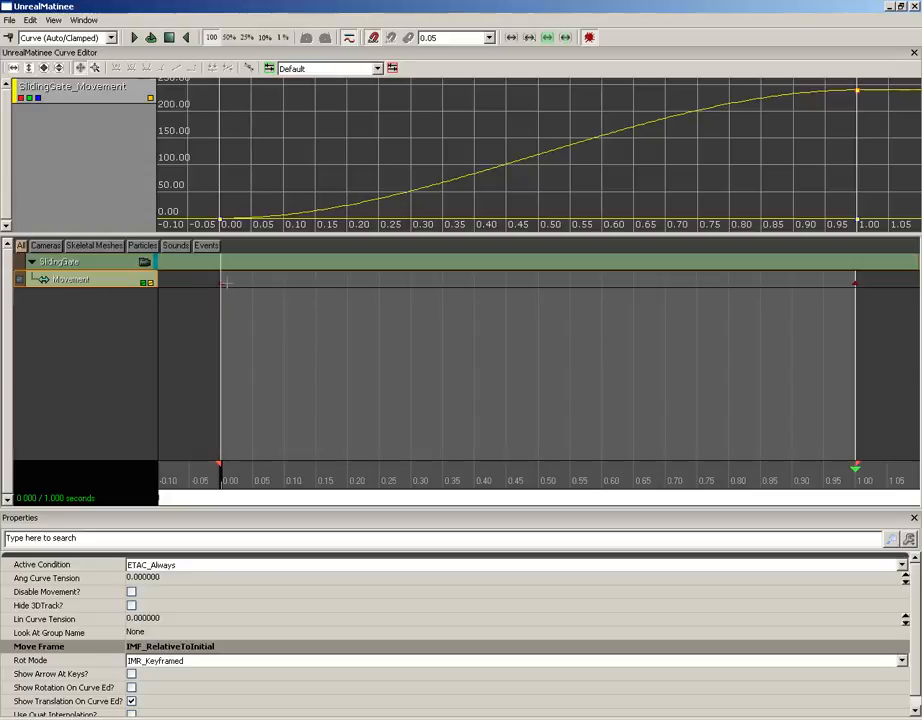
pyautogui.click(226, 284)
pyautogui.click(855, 284)
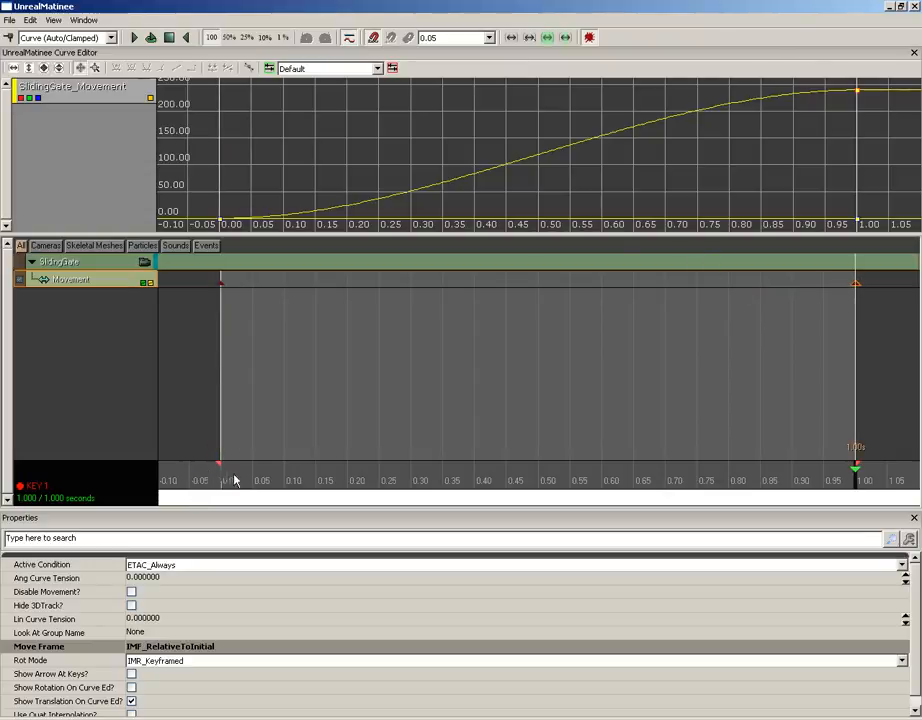
pyautogui.moveTo(234, 481); pyautogui.dragTo(205, 480)
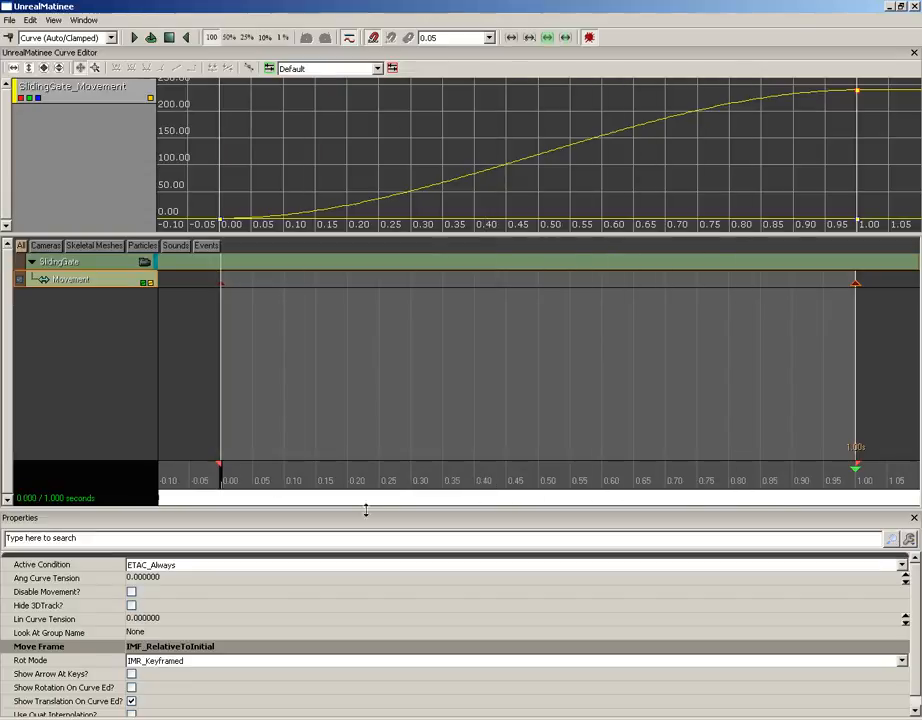
pyautogui.moveTo(372, 502); pyautogui.dragTo(395, 475)
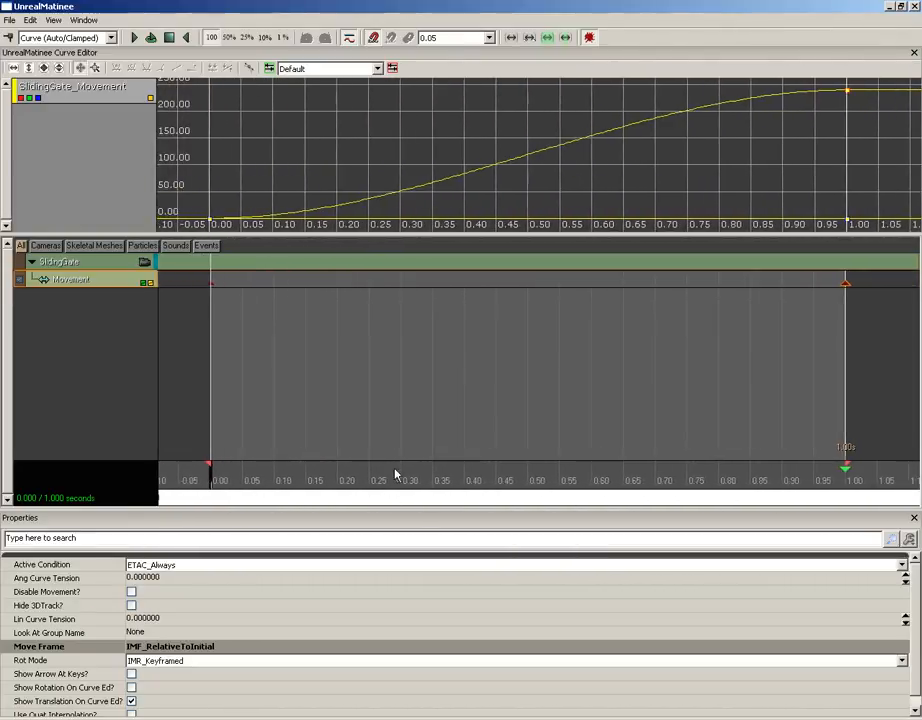
pyautogui.moveTo(578, 364); pyautogui.dragTo(366, 381)
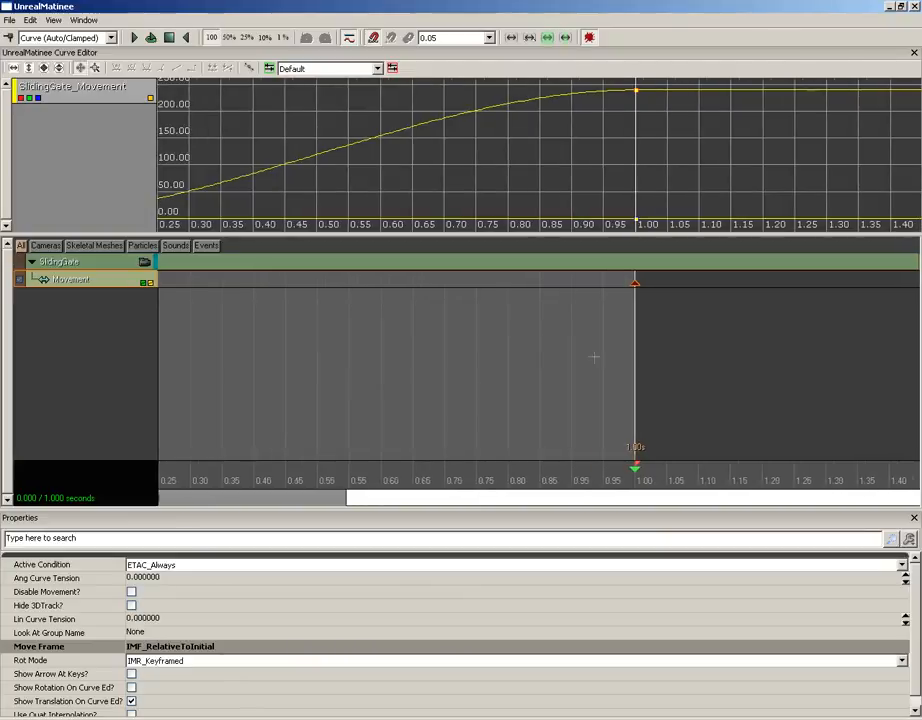
pyautogui.moveTo(594, 356); pyautogui.dragTo(648, 362)
pyautogui.moveTo(519, 335); pyautogui.dragTo(547, 359)
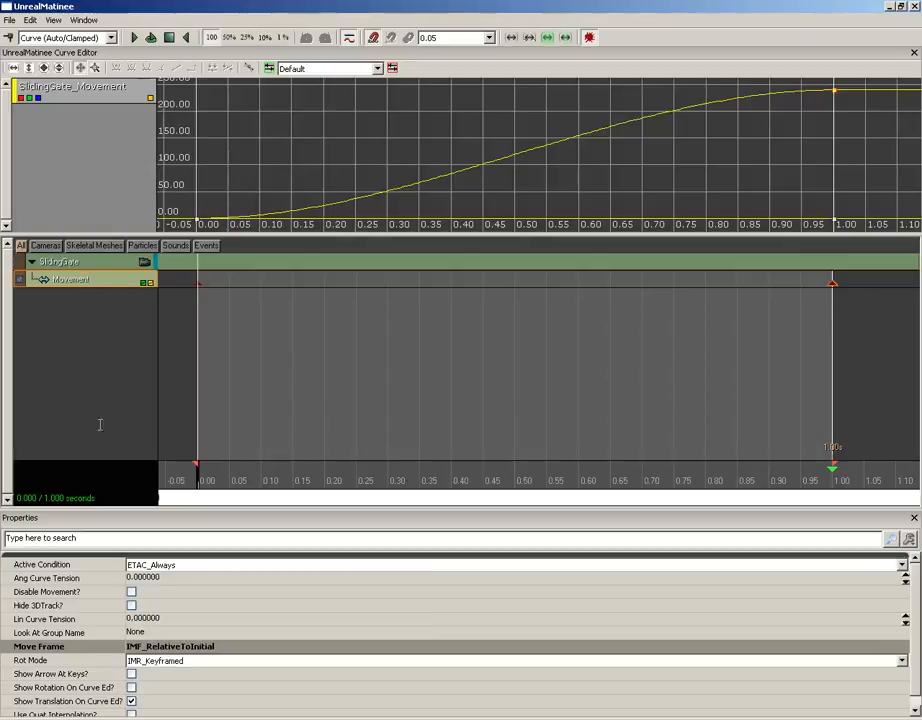
# Step: Compare the properties of the SlidingGate group and its Movement track, and review the track types available for the group
pyautogui.click(60, 262)
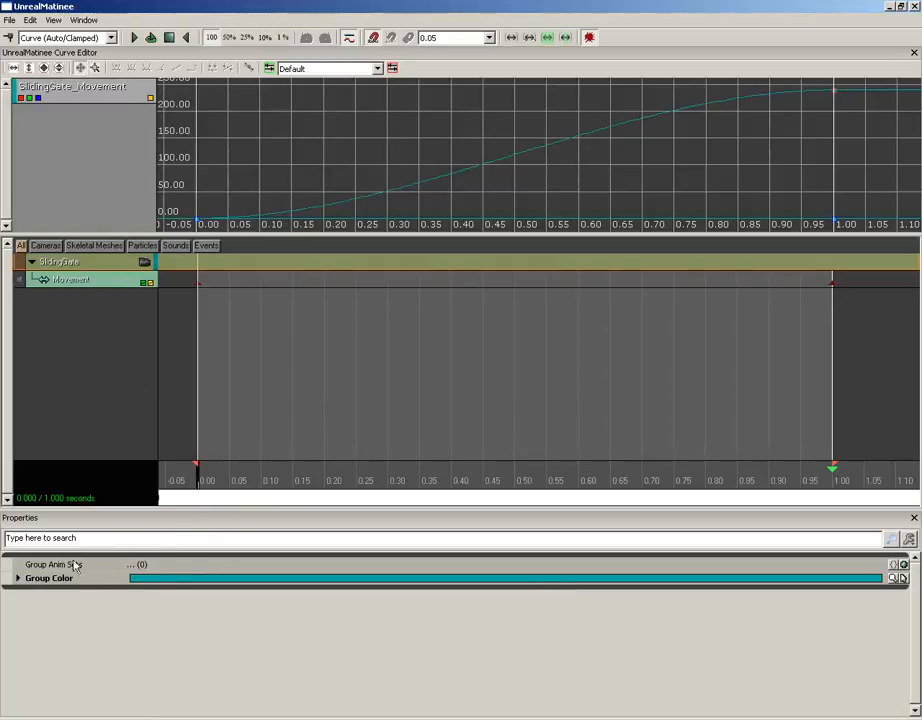
pyautogui.click(91, 283)
pyautogui.click(93, 264)
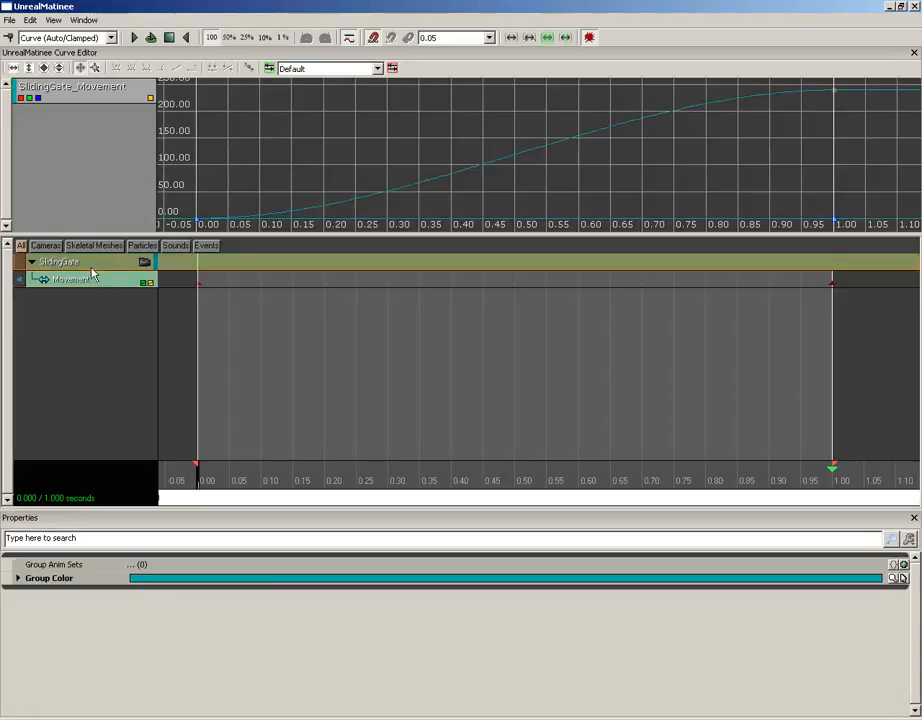
pyautogui.rightClick(97, 264)
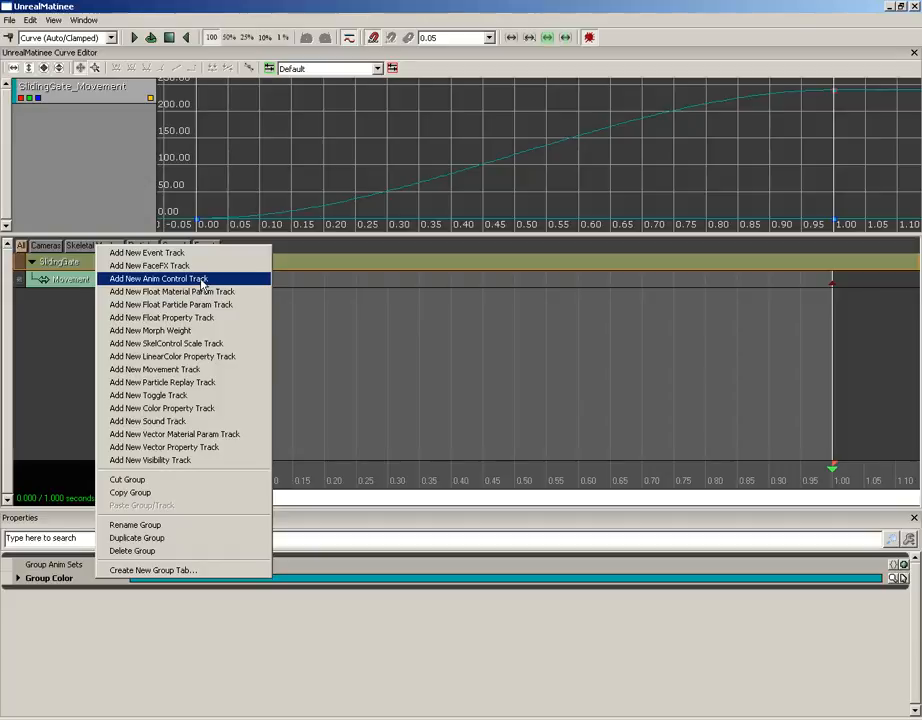
pyautogui.click(60, 324)
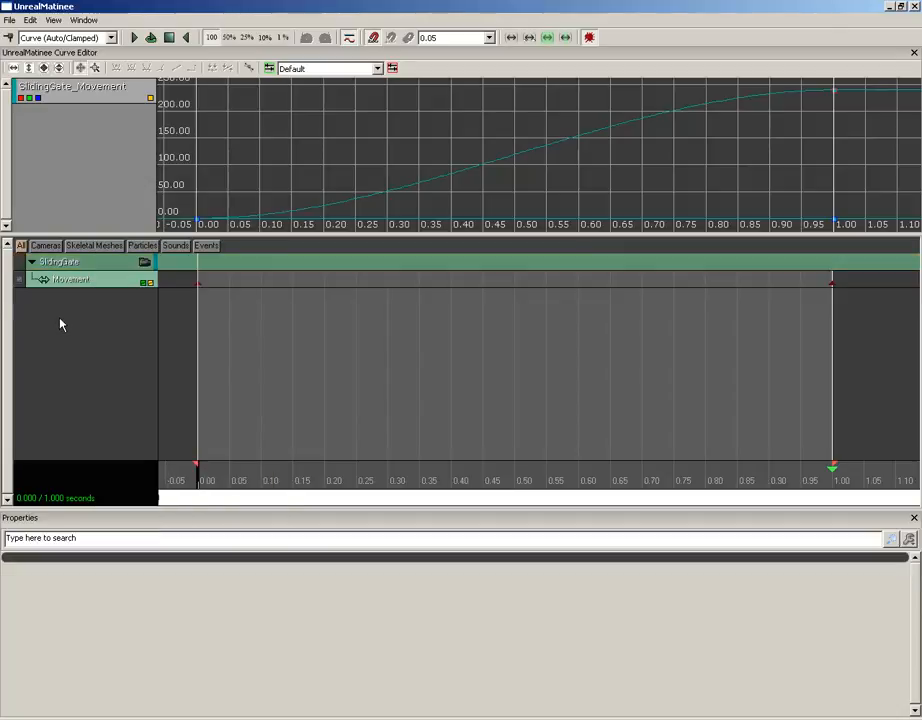
# Step: Review Matinee's import, export, key and section editing commands, placing the time cursor at about 0.22 and 0.91 seconds
pyautogui.click(10, 21)
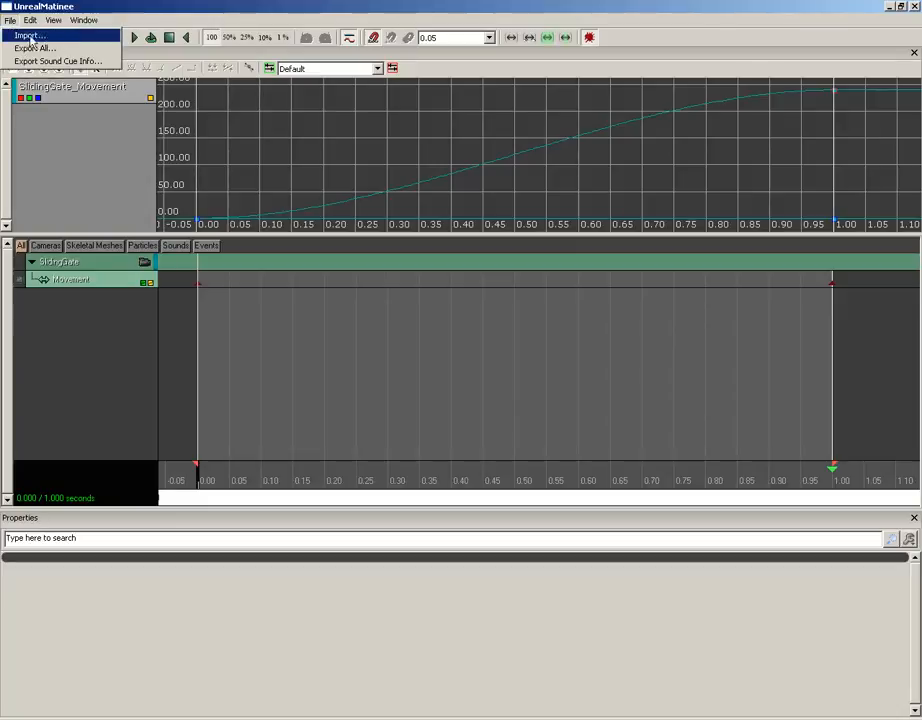
pyautogui.moveTo(32, 22)
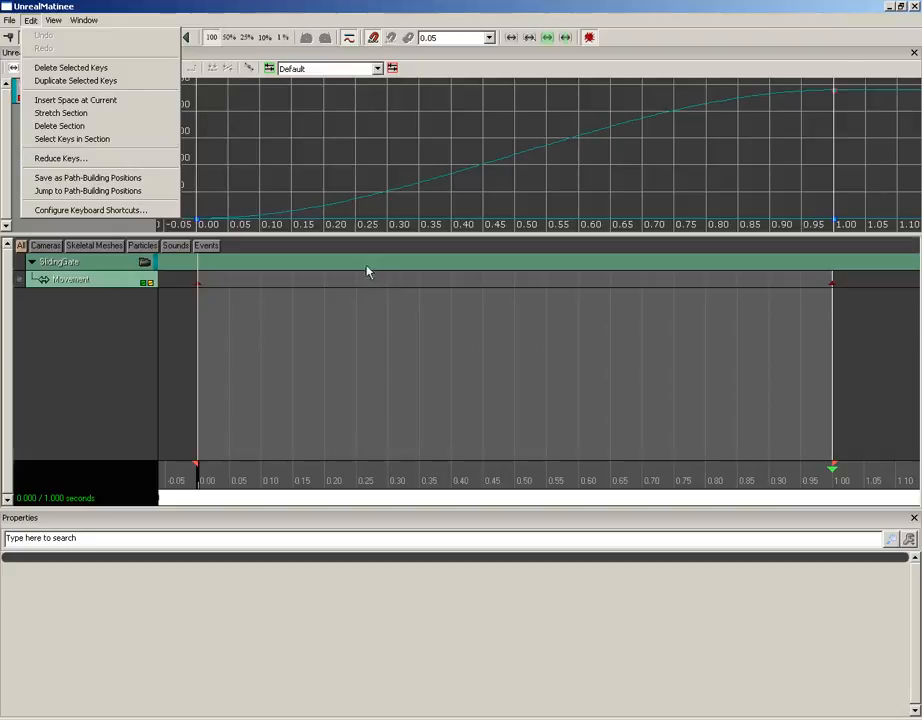
pyautogui.click(335, 472)
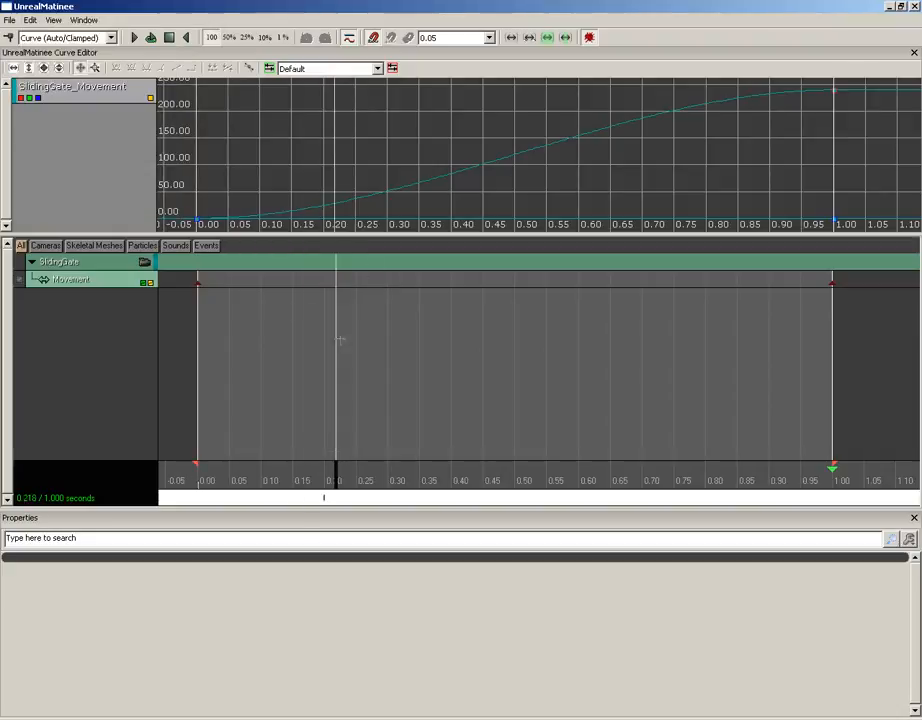
pyautogui.click(31, 20)
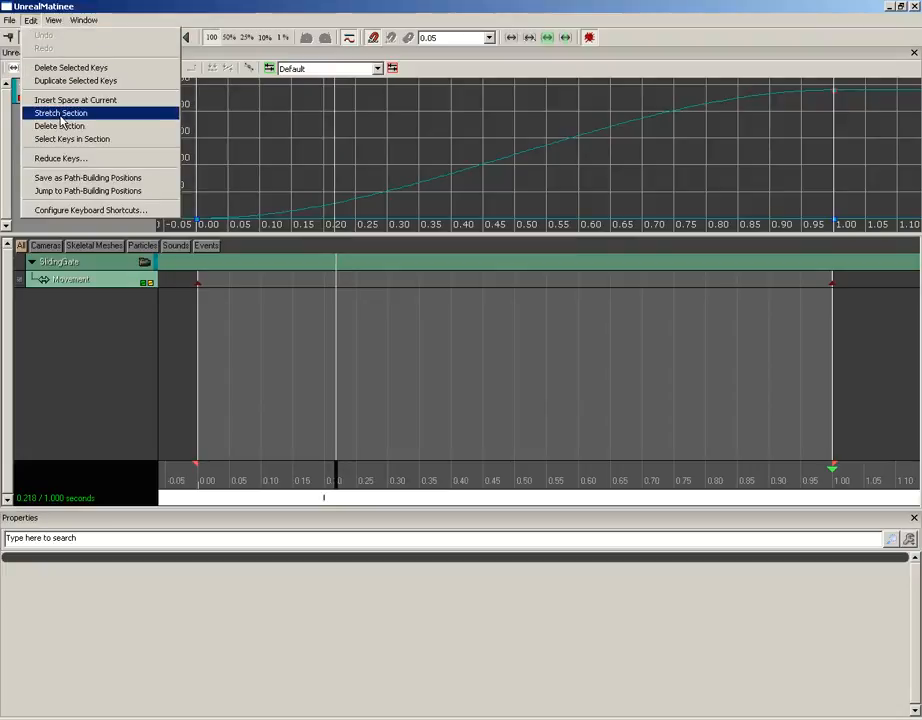
pyautogui.click(803, 478)
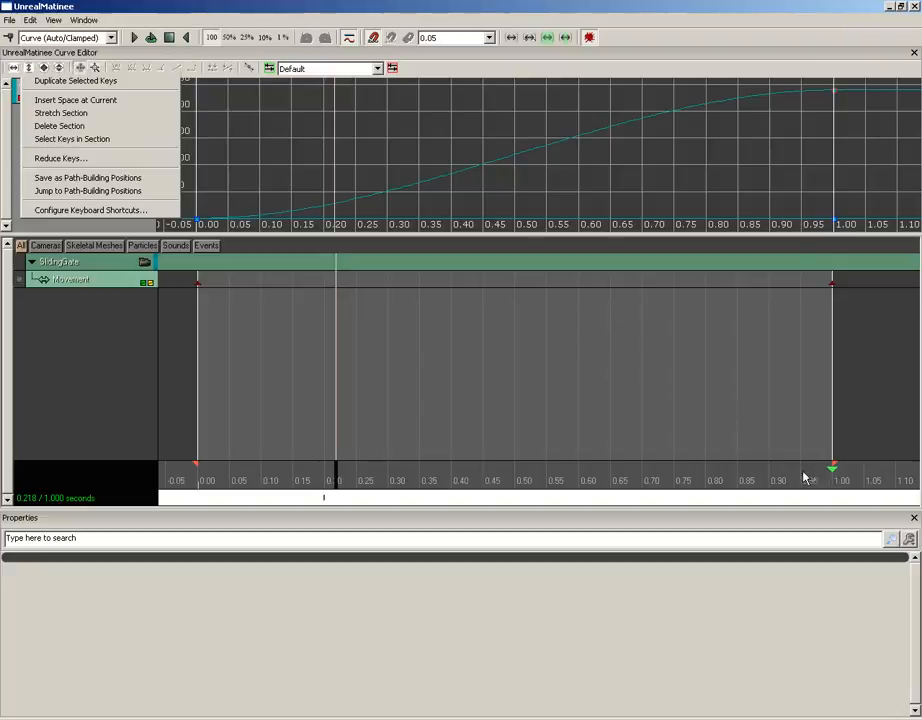
pyautogui.click(779, 478)
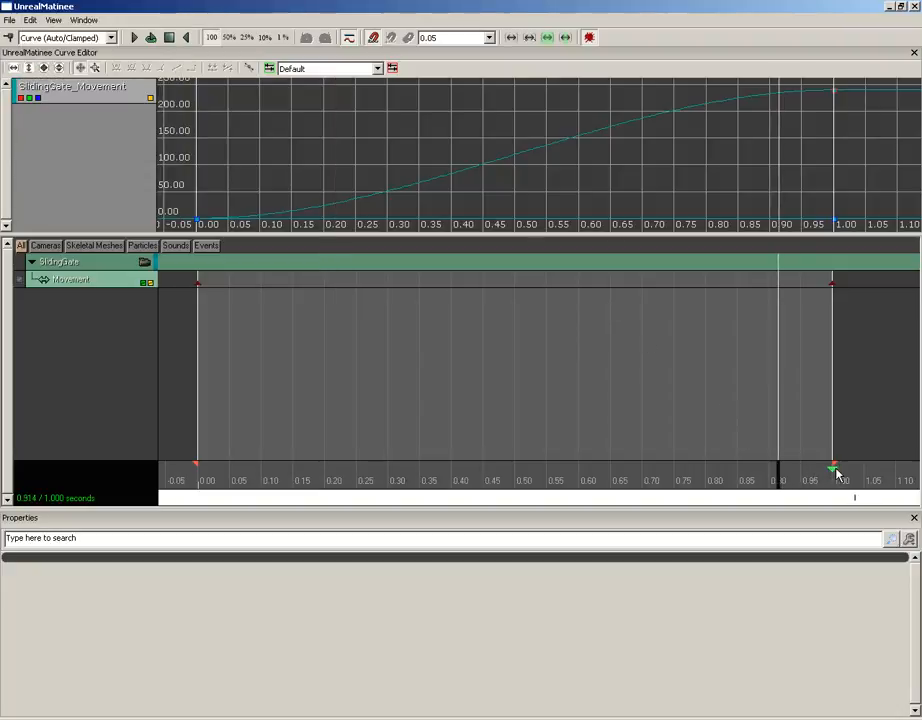
# Step: Set the timeline's loop section to run from 0.20 to 0.70 seconds
pyautogui.moveTo(834, 471); pyautogui.dragTo(316, 473)
pyautogui.click(808, 473)
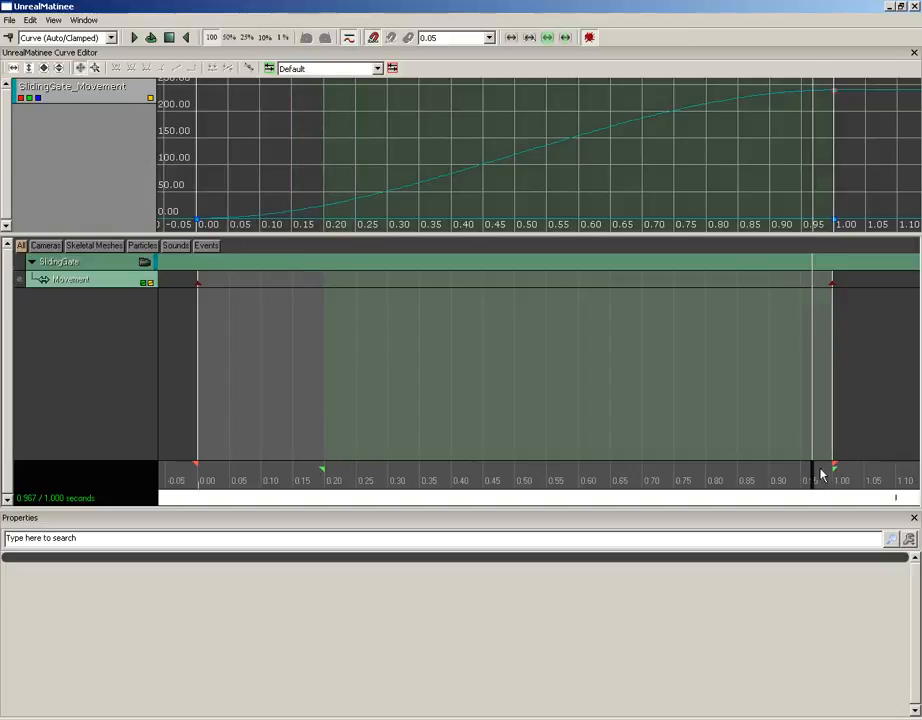
pyautogui.moveTo(821, 473); pyautogui.dragTo(417, 472)
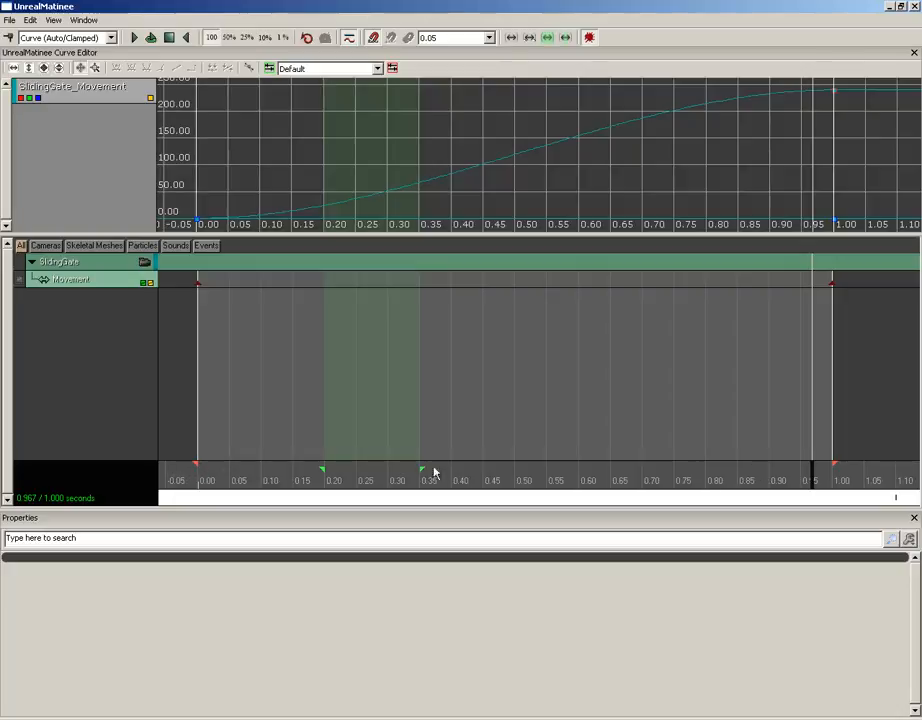
pyautogui.moveTo(424, 472); pyautogui.dragTo(659, 475)
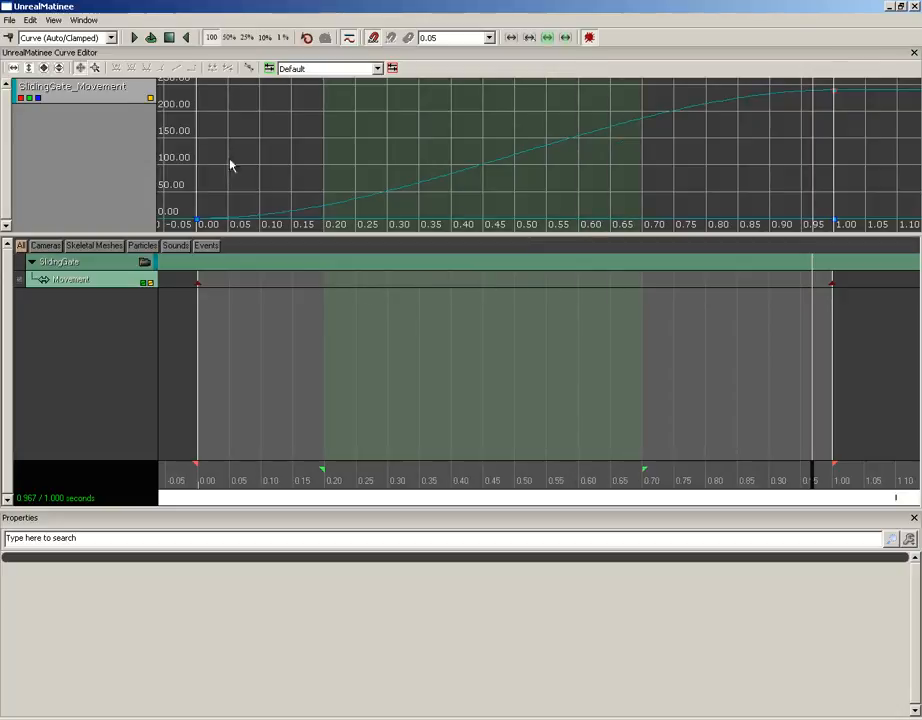
# Step: Review the keyboard shortcuts configured for Matinee and close their settings without changing any binding
pyautogui.click(53, 20)
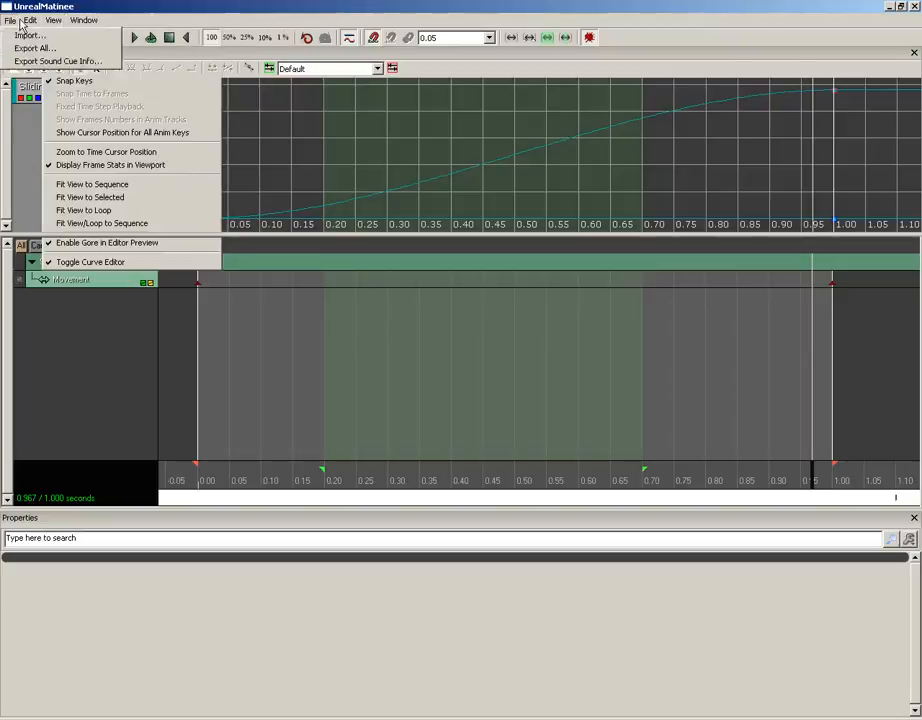
pyautogui.moveTo(30, 20)
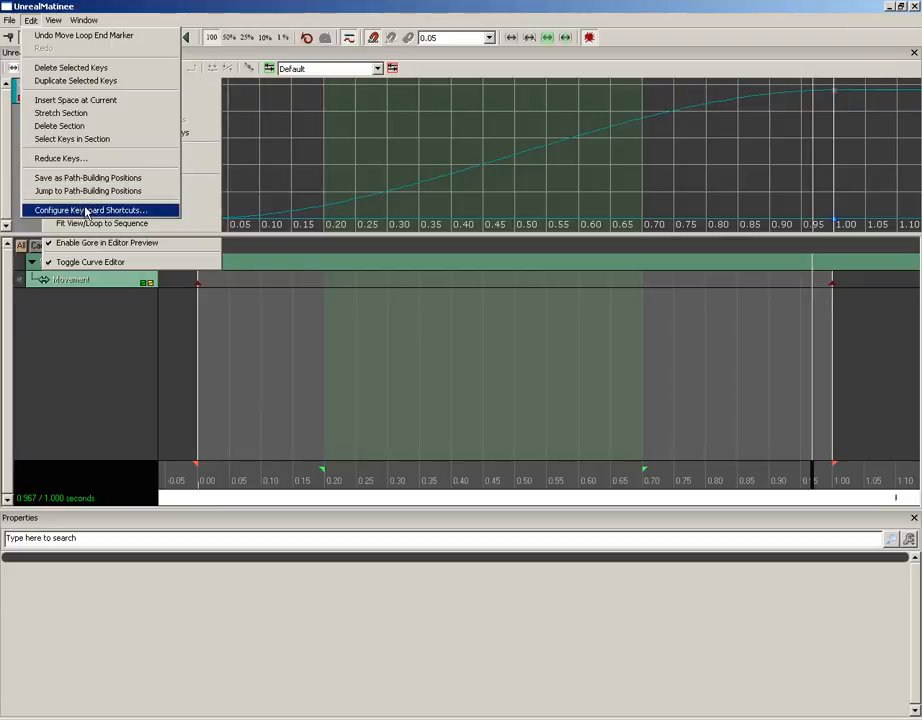
pyautogui.click(72, 209)
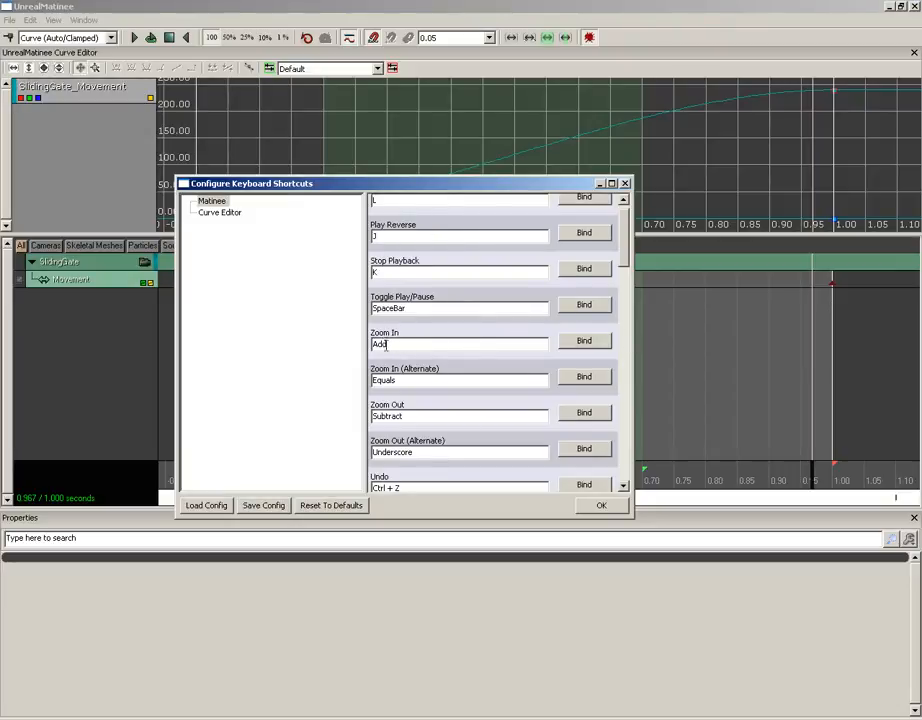
pyautogui.click(625, 183)
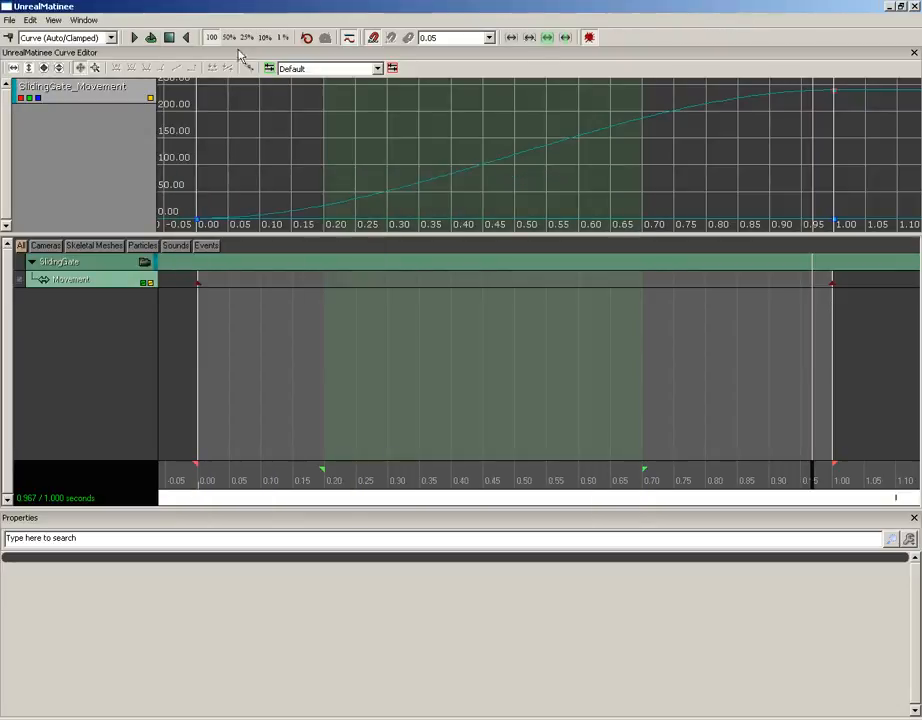
# Step: Reopen the Matinee sequence from Kismet, uncover the level viewport and inspect the sliding gate's 3D movement trajectory
pyautogui.click(54, 20)
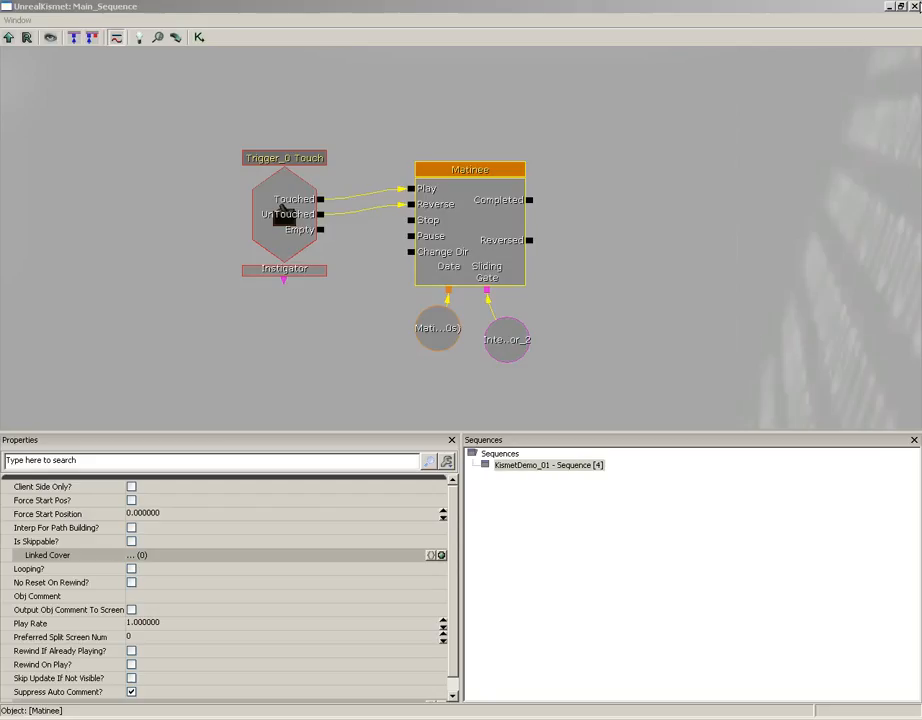
pyautogui.doubleClick(490, 218)
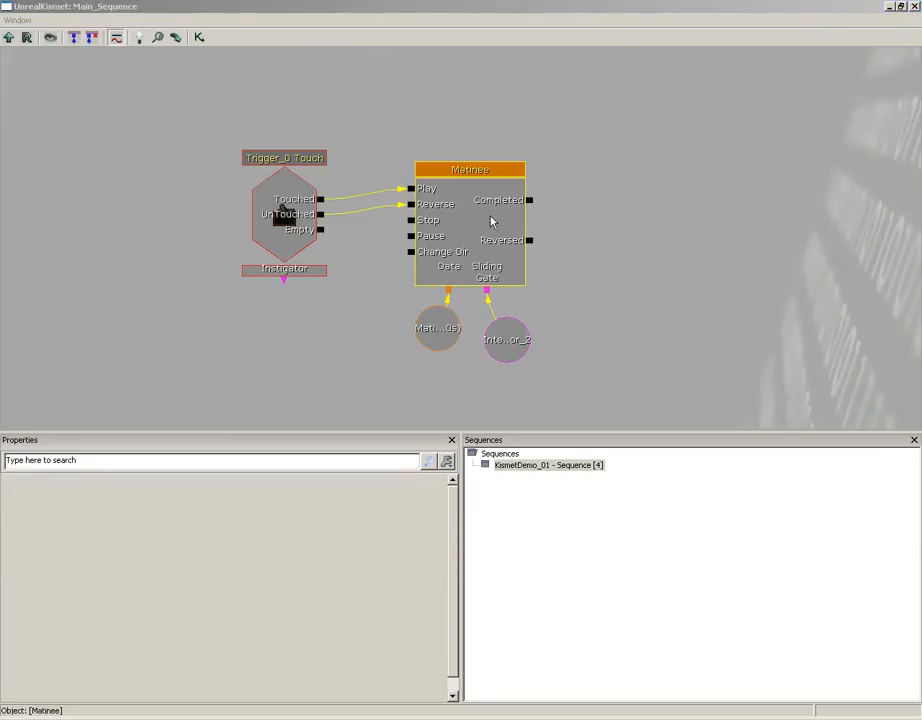
pyautogui.doubleClick(772, 8)
pyautogui.moveTo(438, 60); pyautogui.dragTo(844, 118)
pyautogui.click(915, 7)
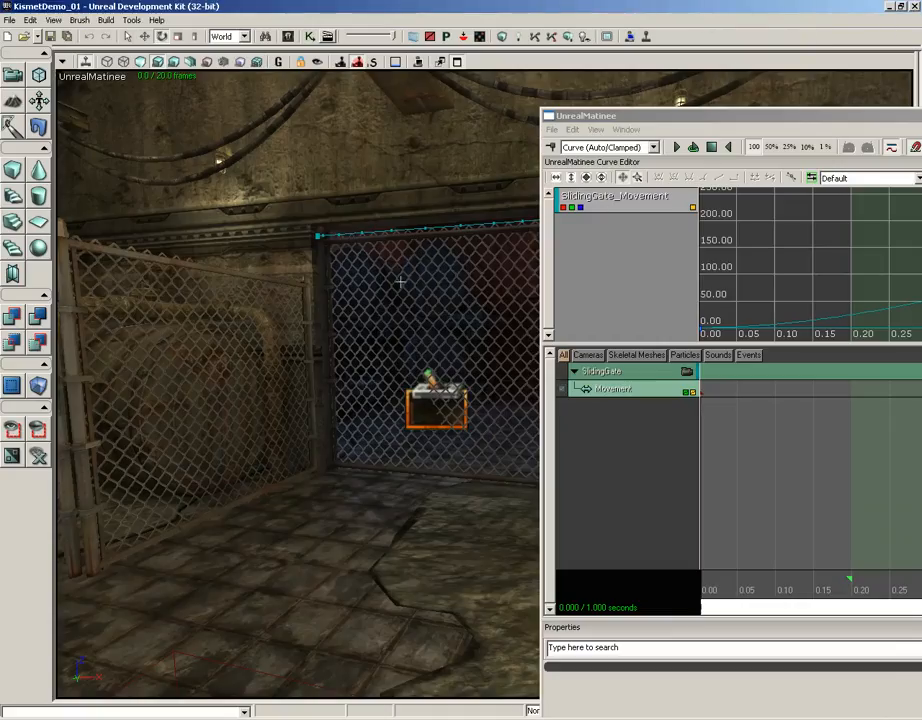
pyautogui.scroll(4, 397, 278)
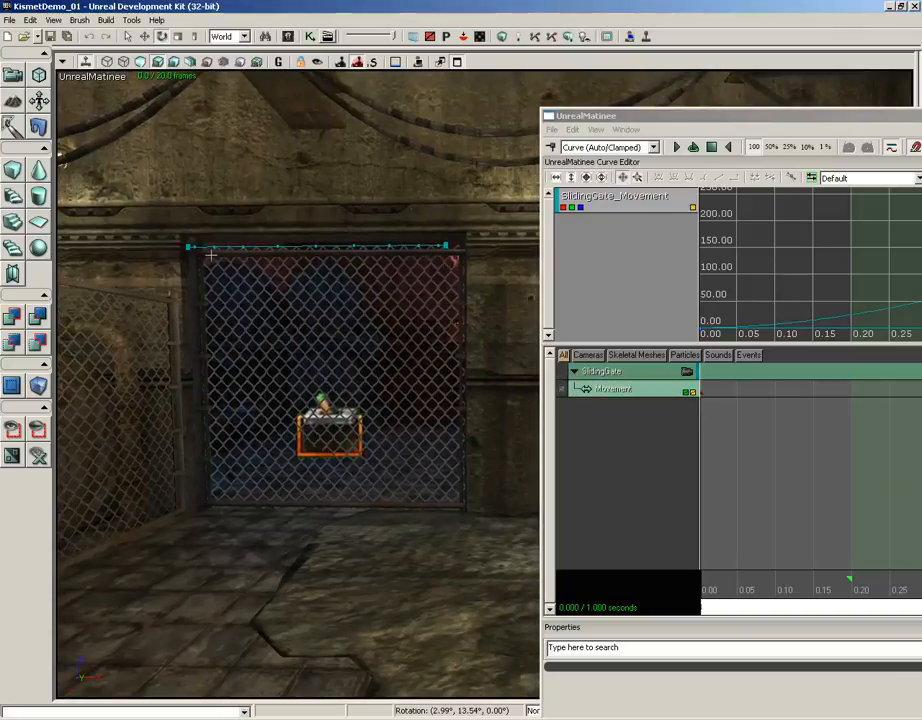
# Step: Move the Matinee window back over the level viewport and maximize it
pyautogui.click(731, 118)
pyautogui.moveTo(310, 14); pyautogui.dragTo(235, 6)
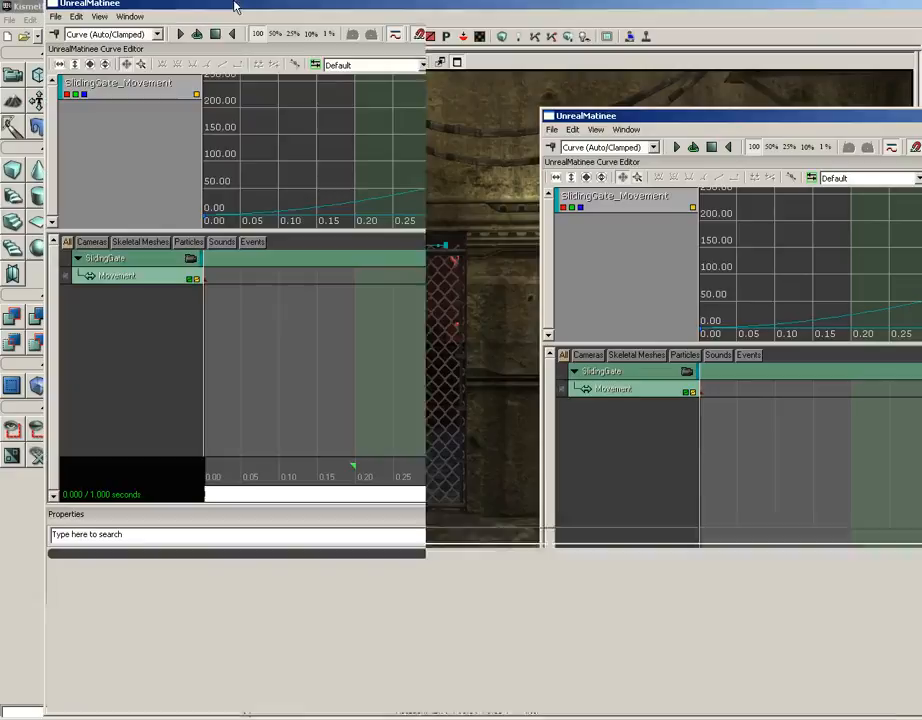
pyautogui.moveTo(157, 4)
pyautogui.mouseDown()
pyautogui.moveTo(181, 7)
pyautogui.moveTo(580, 254)
pyautogui.moveTo(70, 23)
pyautogui.mouseUp()
pyautogui.click(123, 20)
pyautogui.click(123, 35)
pyautogui.click(897, 20)
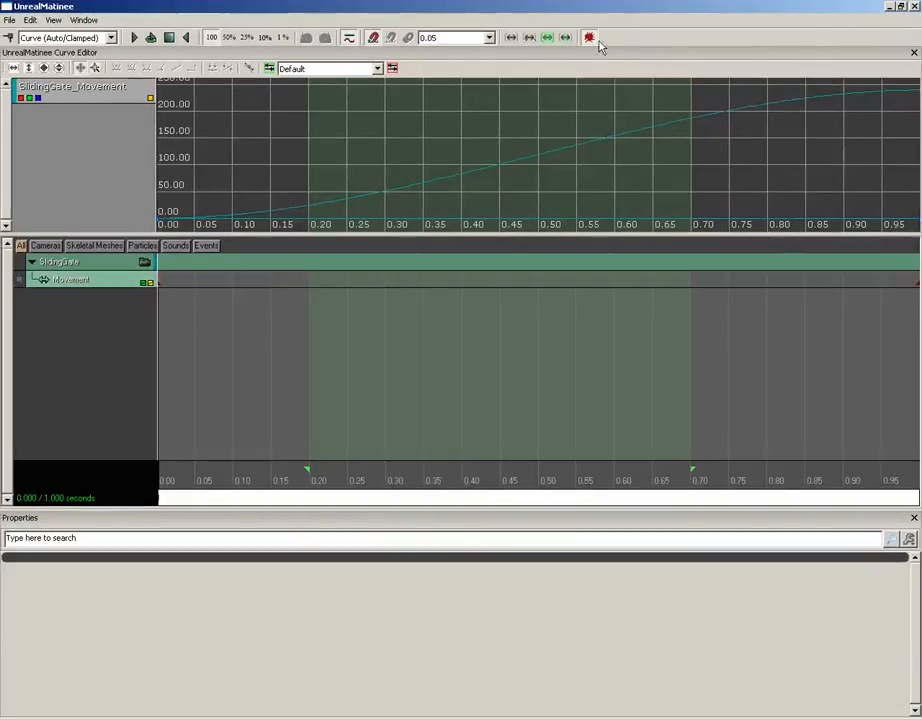
# Step: Review Matinee's trajectory, snapping and view-fitting options, its window list and the available key interpolation modes
pyautogui.click(54, 20)
pyautogui.click(57, 36)
pyautogui.click(54, 20)
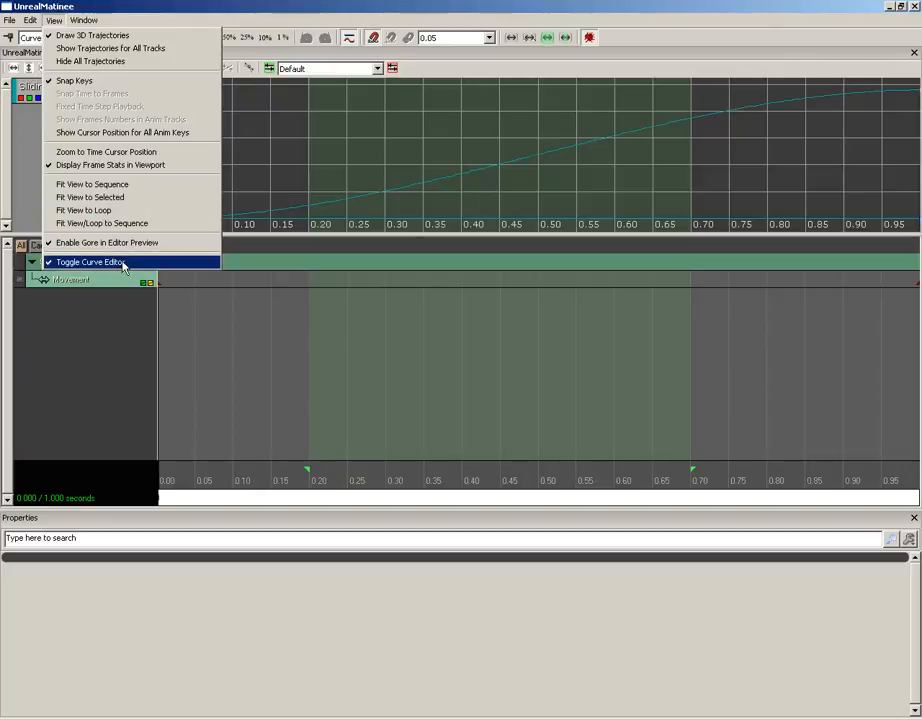
pyautogui.moveTo(84, 20)
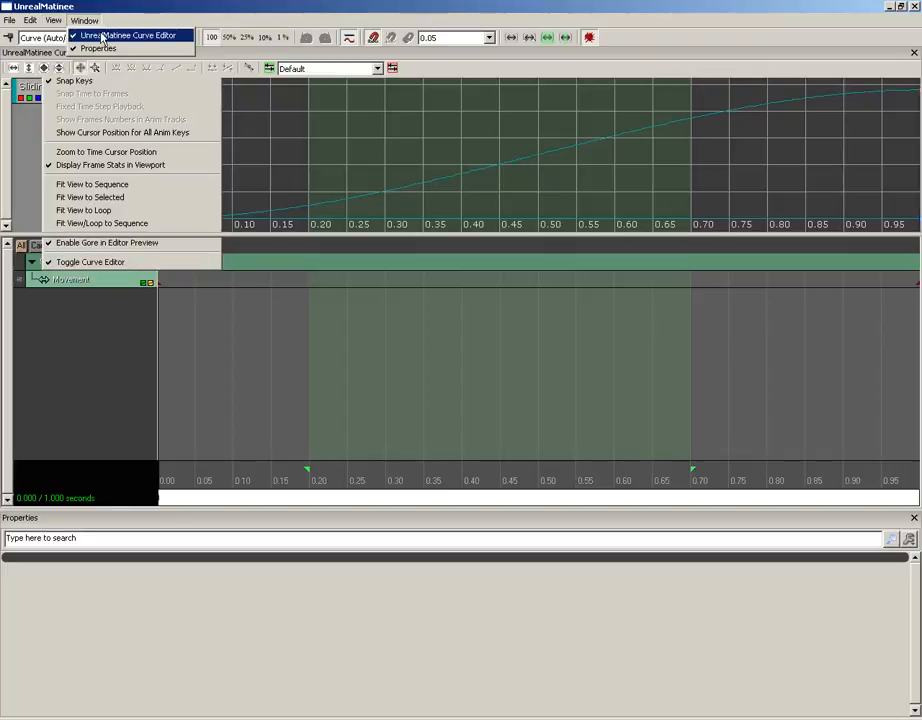
pyautogui.click(153, 23)
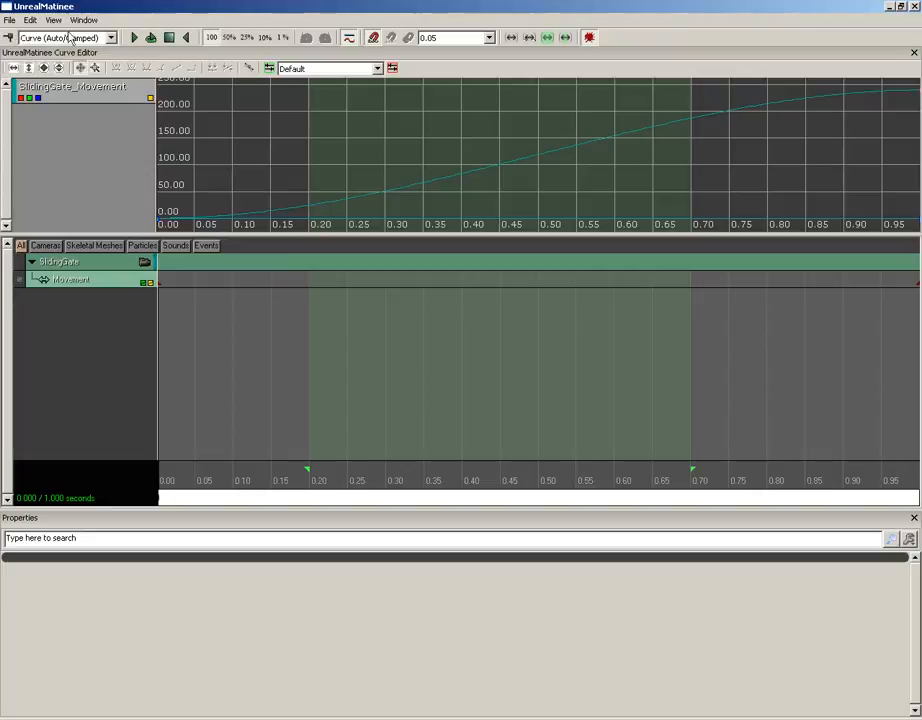
pyautogui.click(112, 38)
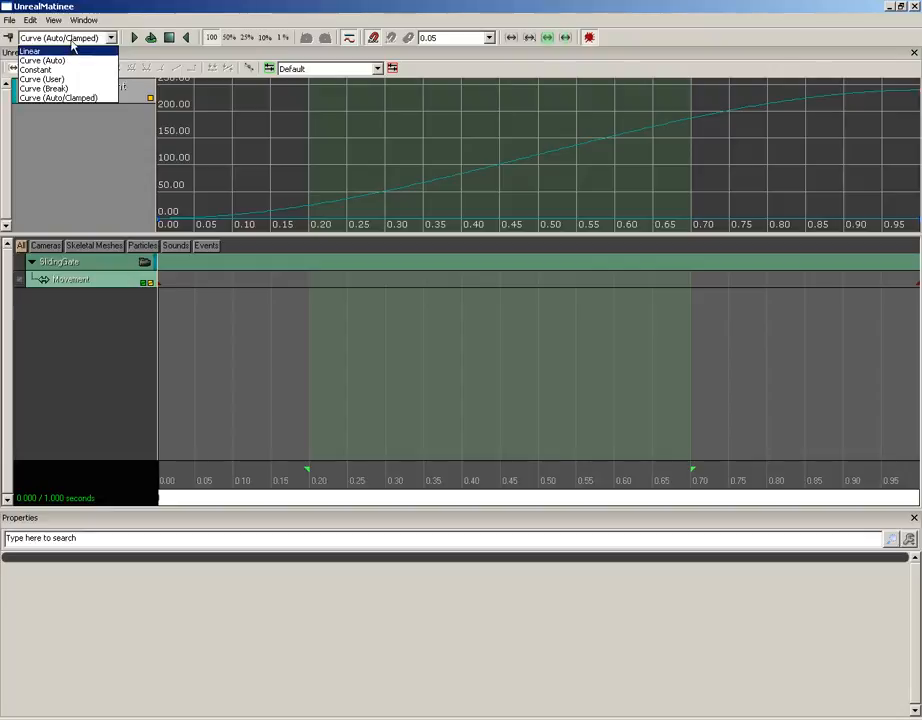
pyautogui.click(72, 40)
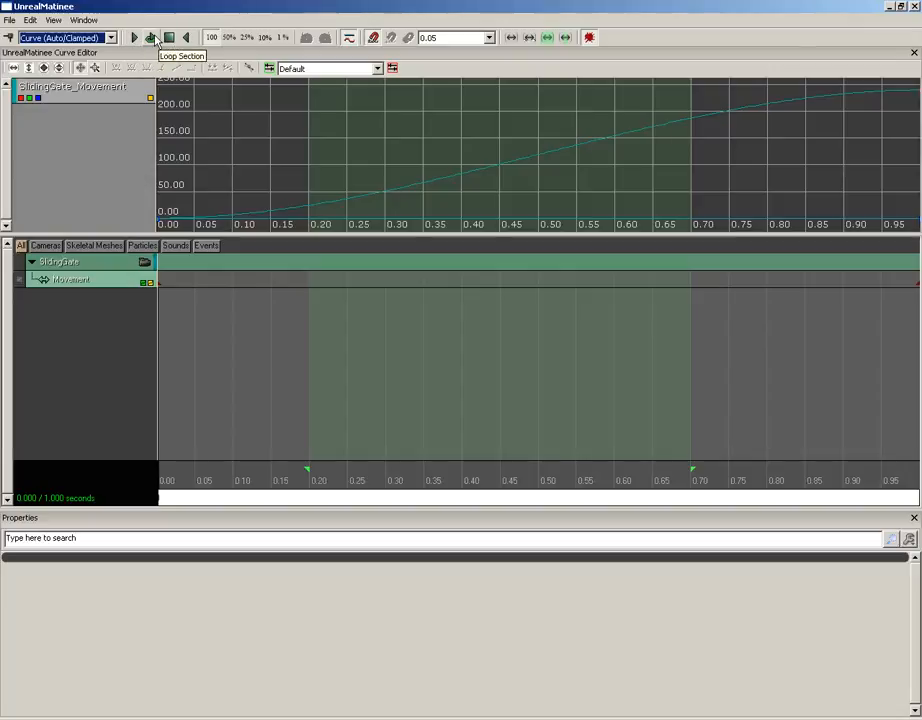
# Step: Place the time cursor at about 0.12 seconds and move the loop section's start to 0.25 seconds
pyautogui.click(283, 476)
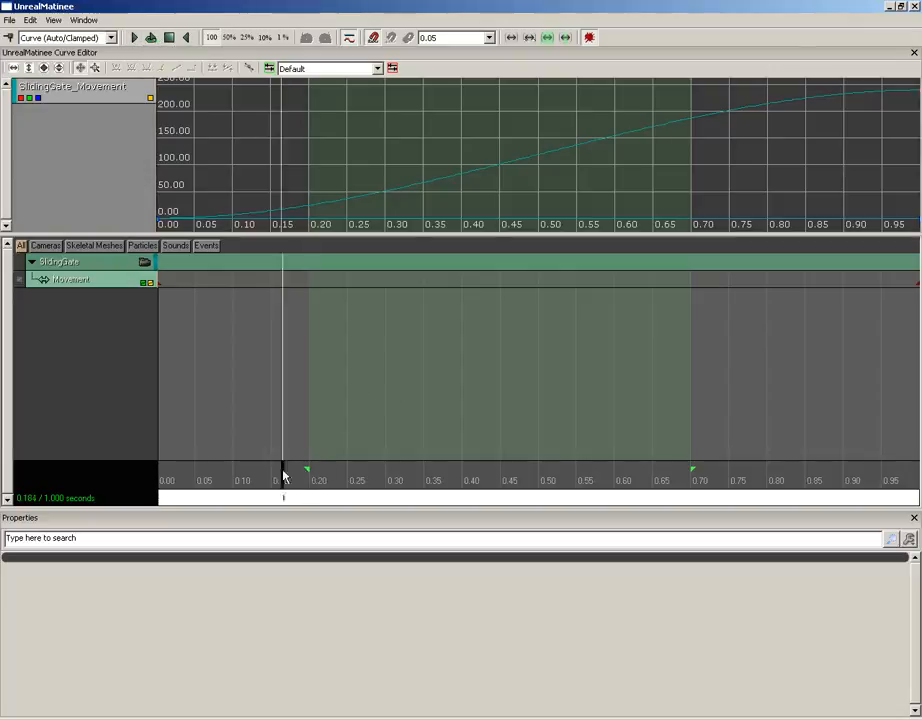
pyautogui.moveTo(283, 476); pyautogui.dragTo(247, 478)
pyautogui.moveTo(320, 474)
pyautogui.mouseDown()
pyautogui.moveTo(562, 473)
pyautogui.moveTo(345, 471)
pyautogui.mouseUp()
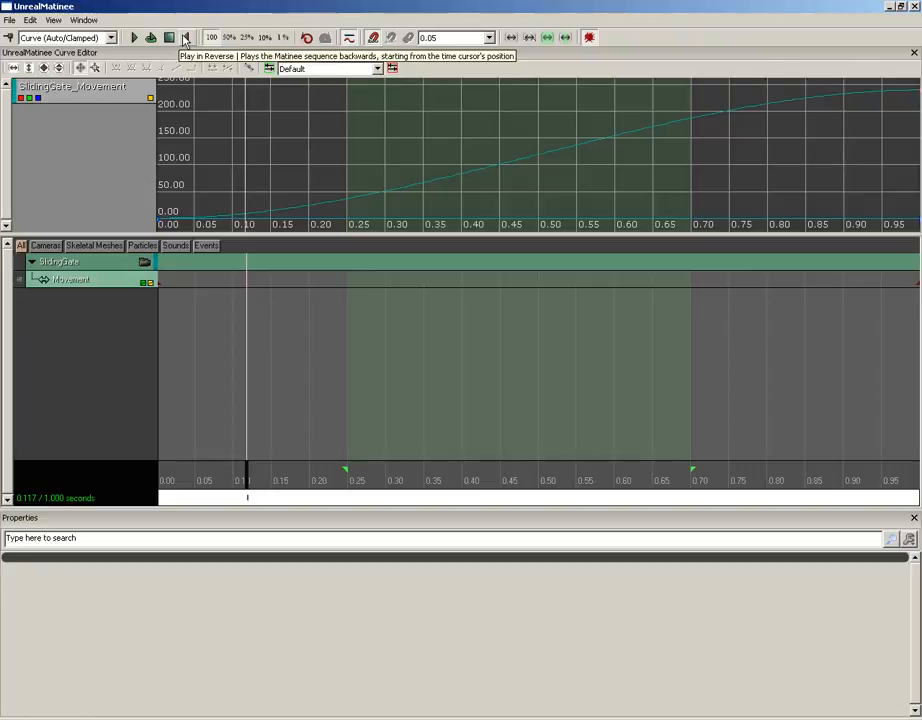
# Step: Hide the curve editor and show it again to demonstrate its toggle
pyautogui.click(350, 38)
pyautogui.click(350, 38)
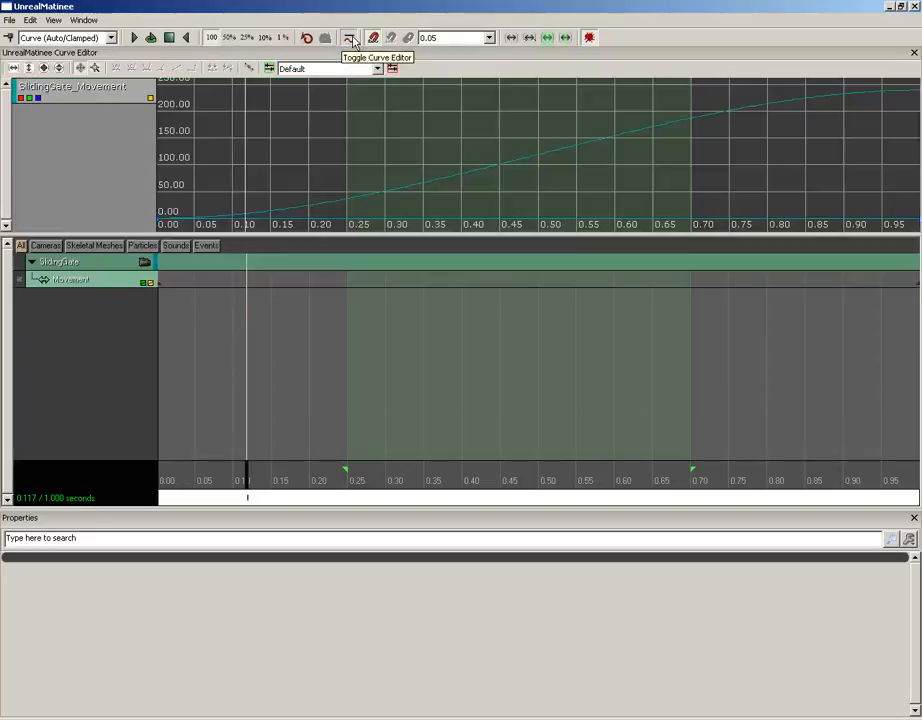
pyautogui.click(350, 38)
pyautogui.click(350, 38)
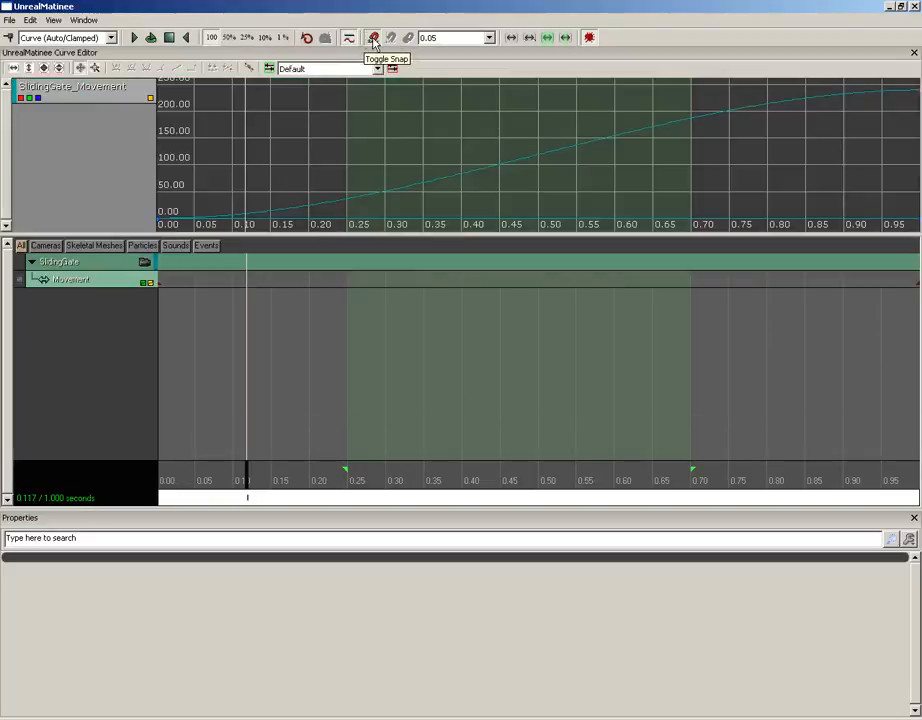
# Step: With snapping toggled, move the loop section's start to 0.35 seconds and select the Movement track's first key
pyautogui.click(373, 38)
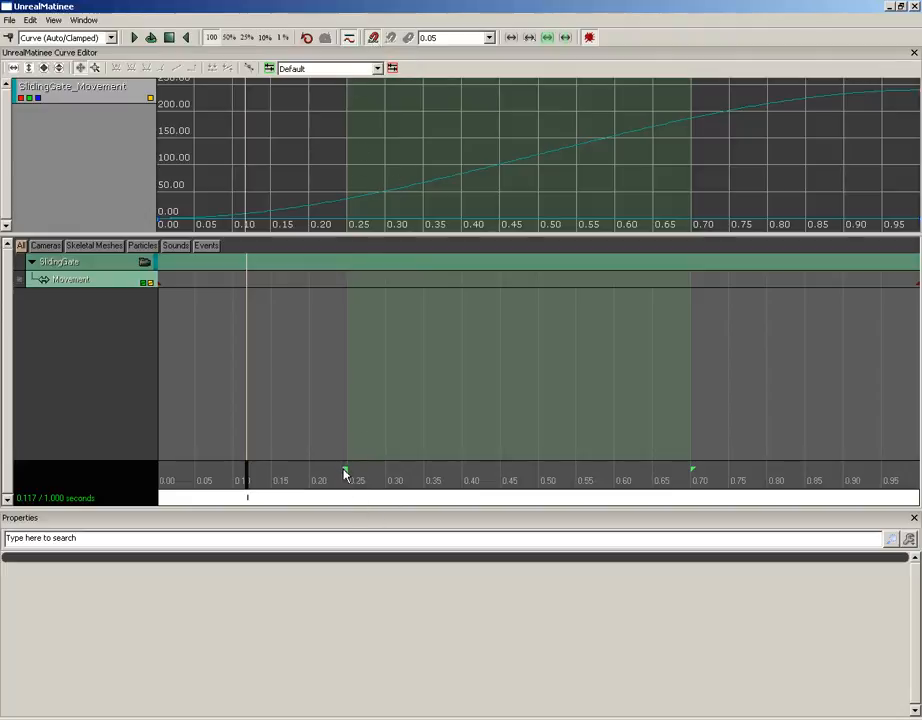
pyautogui.moveTo(344, 473)
pyautogui.mouseDown()
pyautogui.moveTo(298, 476)
pyautogui.moveTo(469, 475)
pyautogui.moveTo(421, 473)
pyautogui.mouseUp()
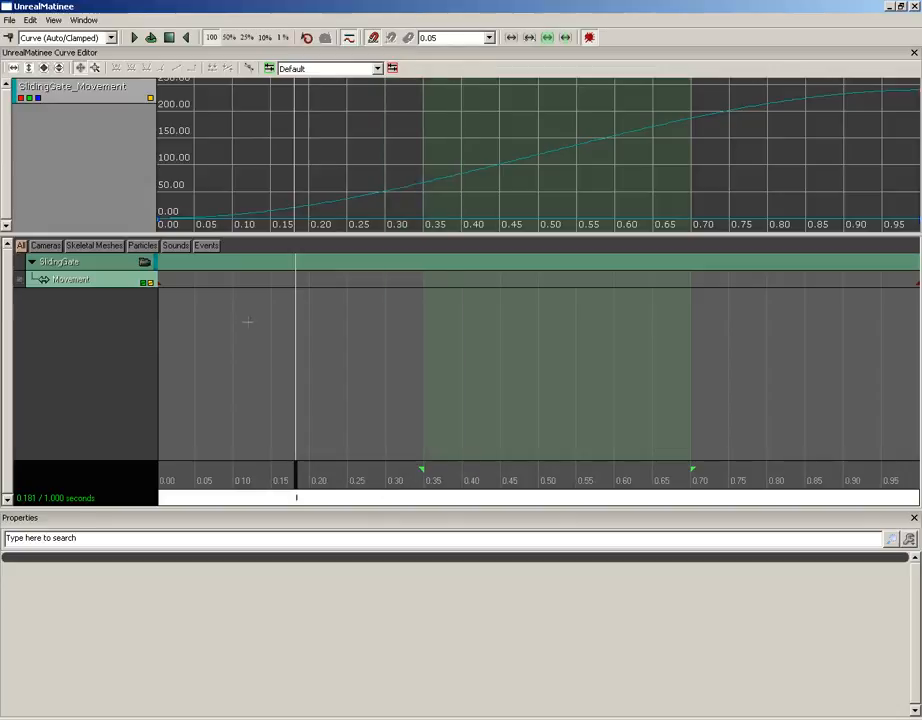
pyautogui.moveTo(247, 321); pyautogui.dragTo(272, 323)
pyautogui.click(191, 284)
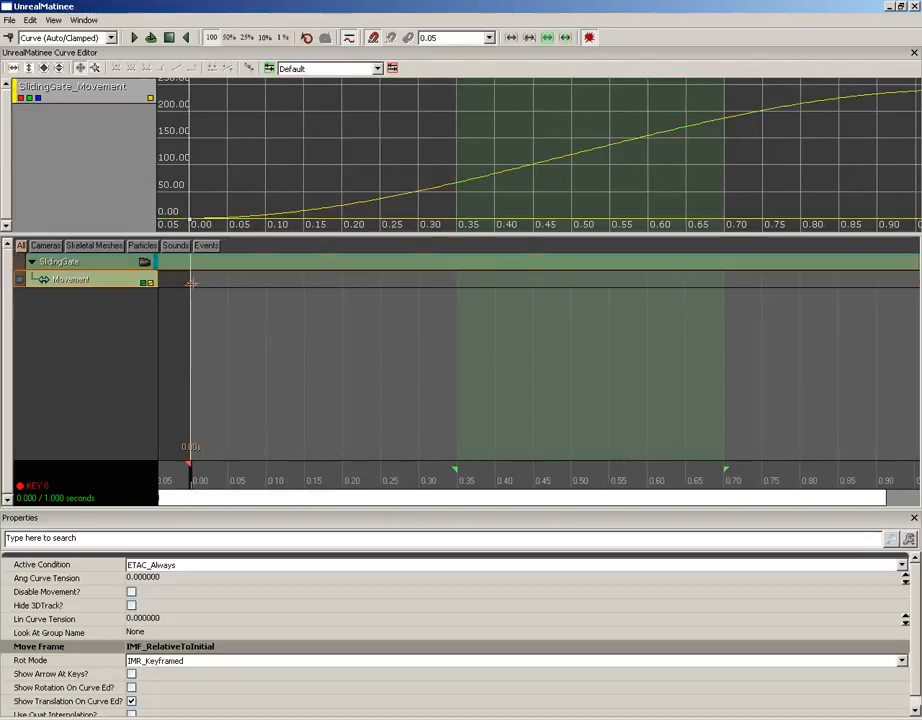
pyautogui.click(192, 283)
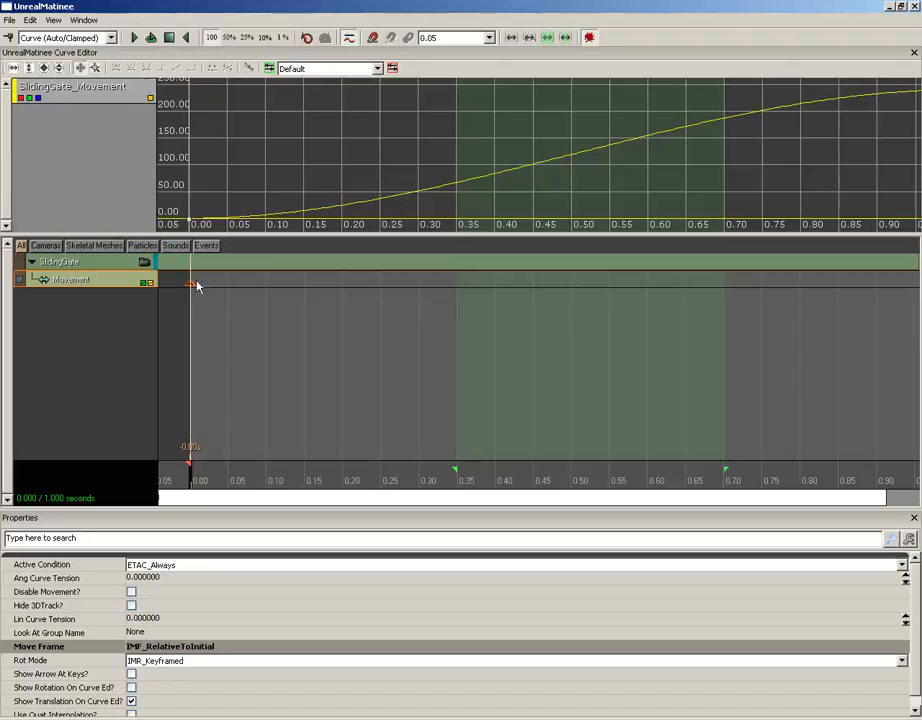
# Step: Switch the timeline's snap size to 29.97 fps (NTSC/30), and set it back to 0.05
pyautogui.click(488, 38)
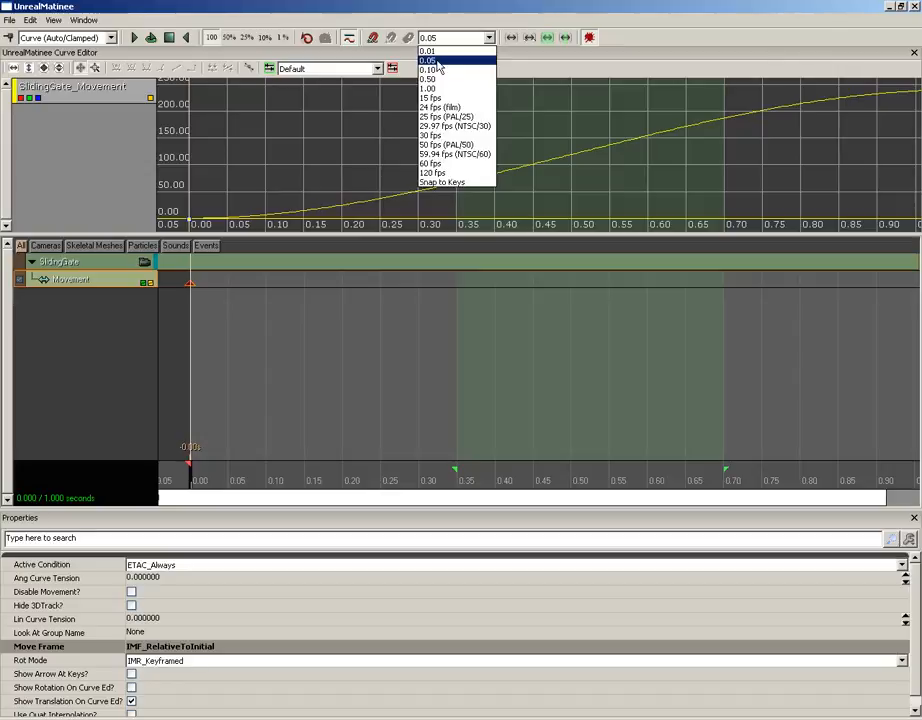
pyautogui.click(447, 128)
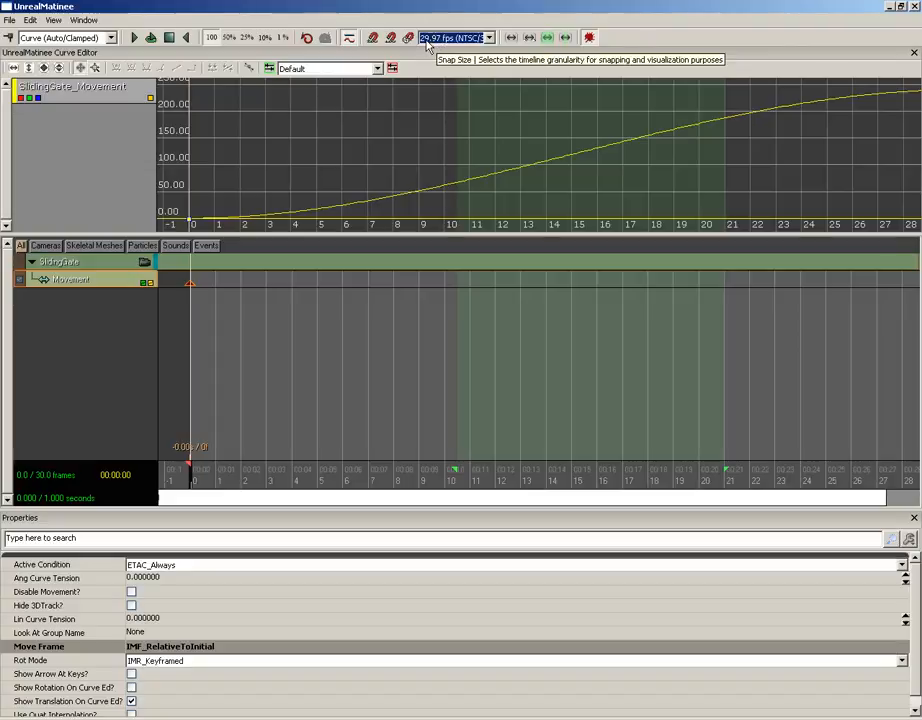
pyautogui.click(430, 40)
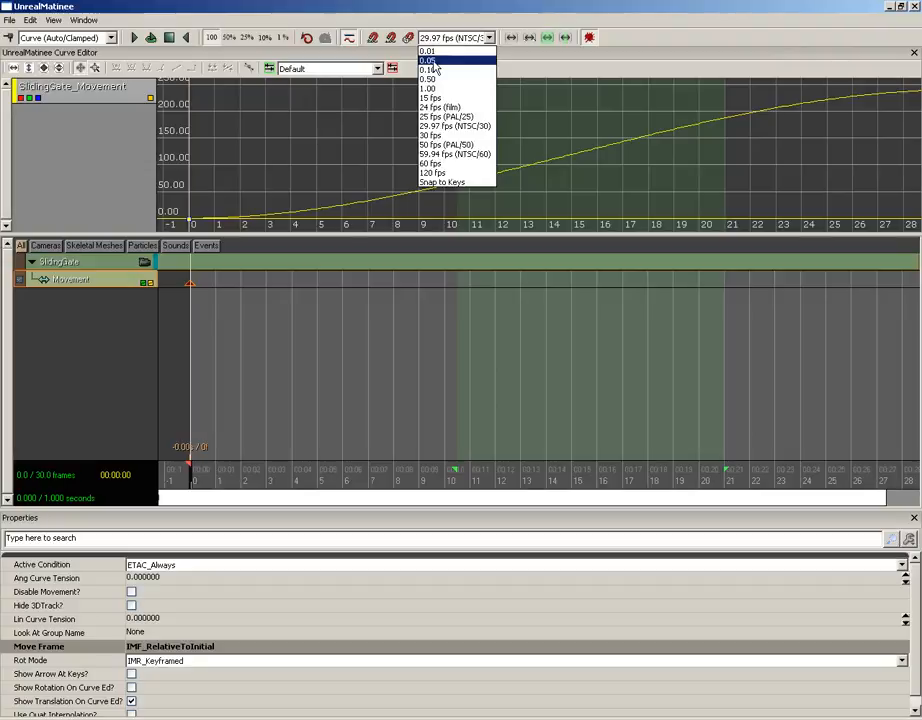
pyautogui.click(432, 62)
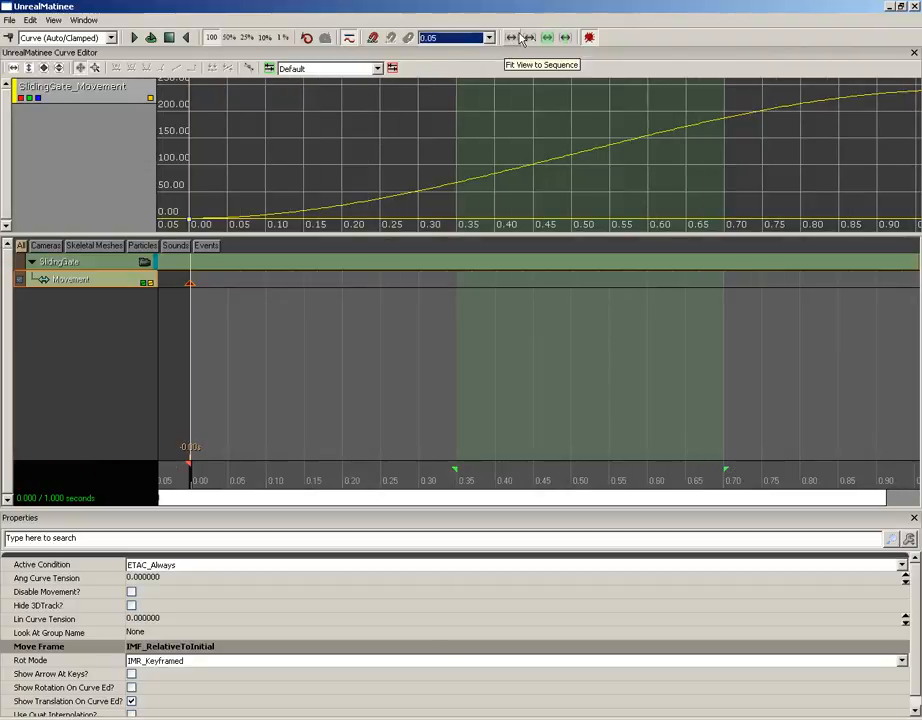
# Step: Try the Snap to Keys snap size on the timeline and return the snap size to 0.05
pyautogui.scroll(-10, 524, 386)
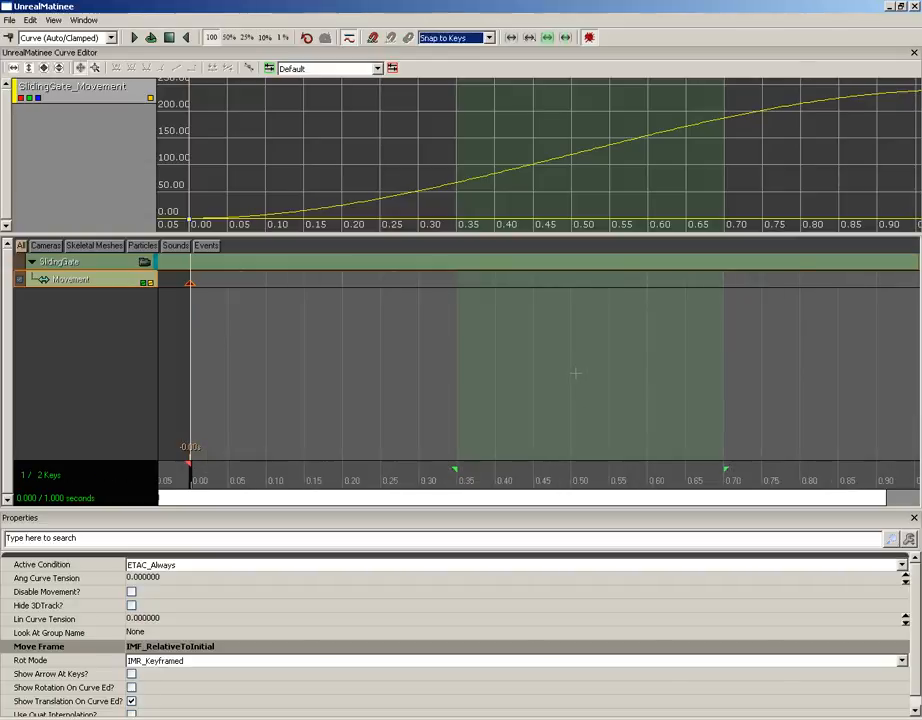
pyautogui.moveTo(524, 386); pyautogui.dragTo(604, 373)
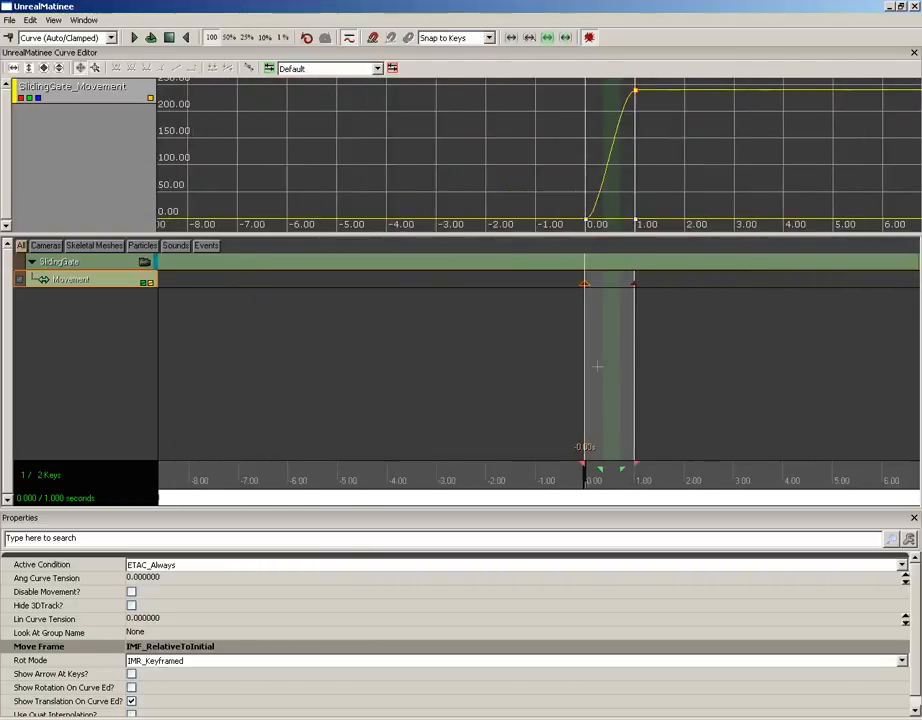
pyautogui.moveTo(597, 366); pyautogui.dragTo(467, 366)
pyautogui.click(489, 38)
pyautogui.click(440, 61)
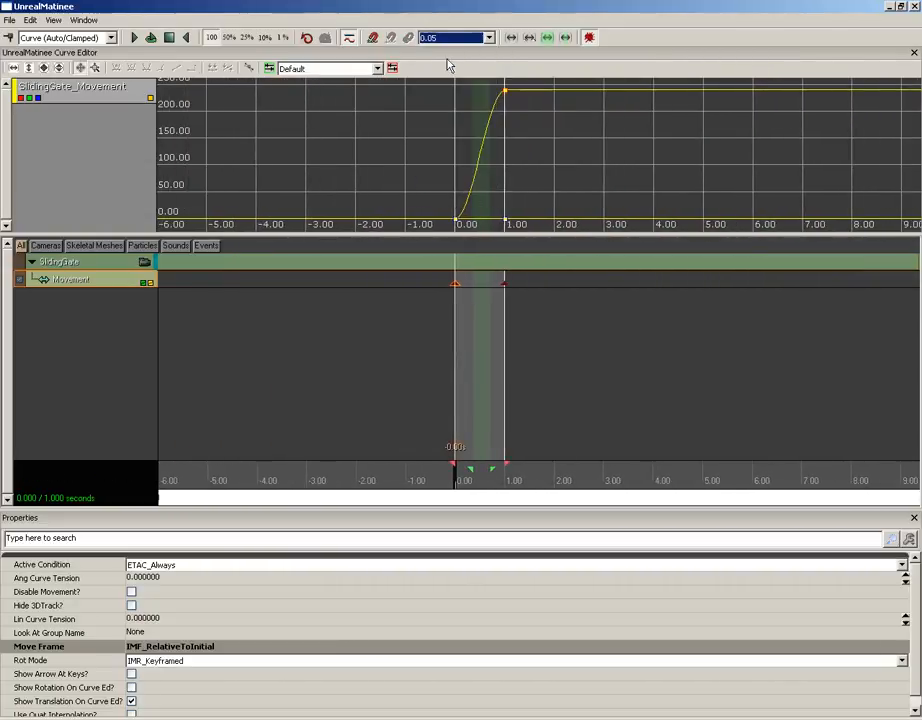
# Step: Fit the timeline view to the whole sequence and select the Movement track's last key at 1.00 second
pyautogui.moveTo(518, 387); pyautogui.dragTo(447, 377)
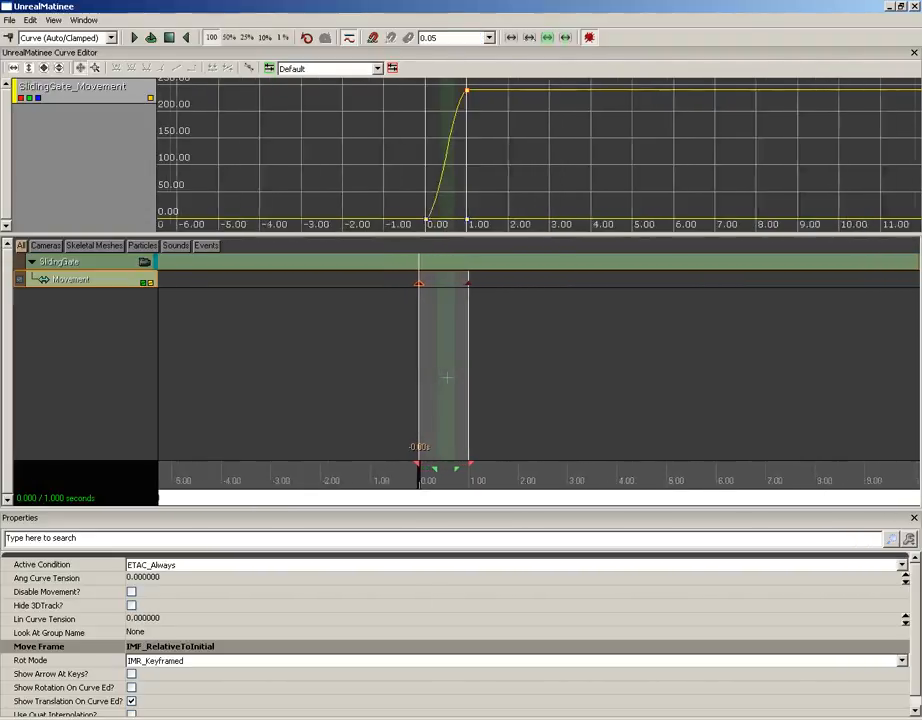
pyautogui.click(511, 37)
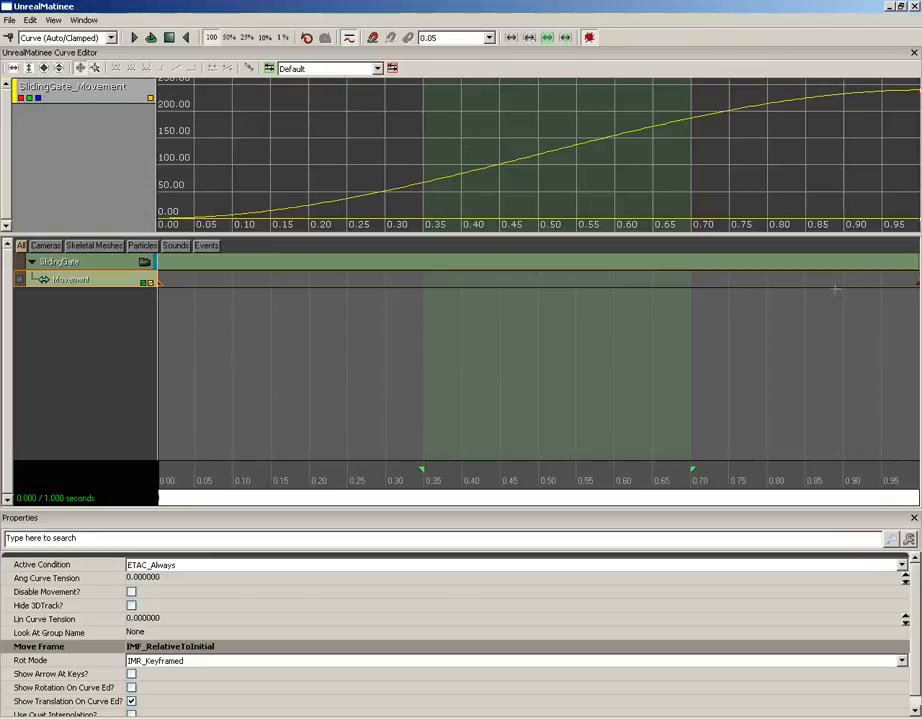
pyautogui.click(916, 285)
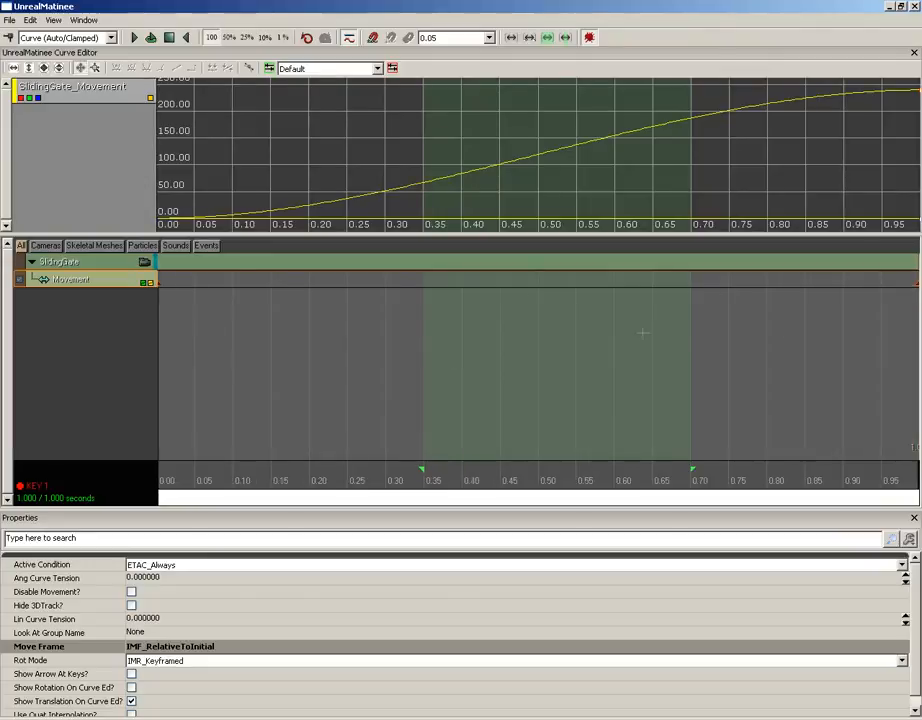
pyautogui.scroll(-3, 643, 332)
pyautogui.scroll(3, 643, 332)
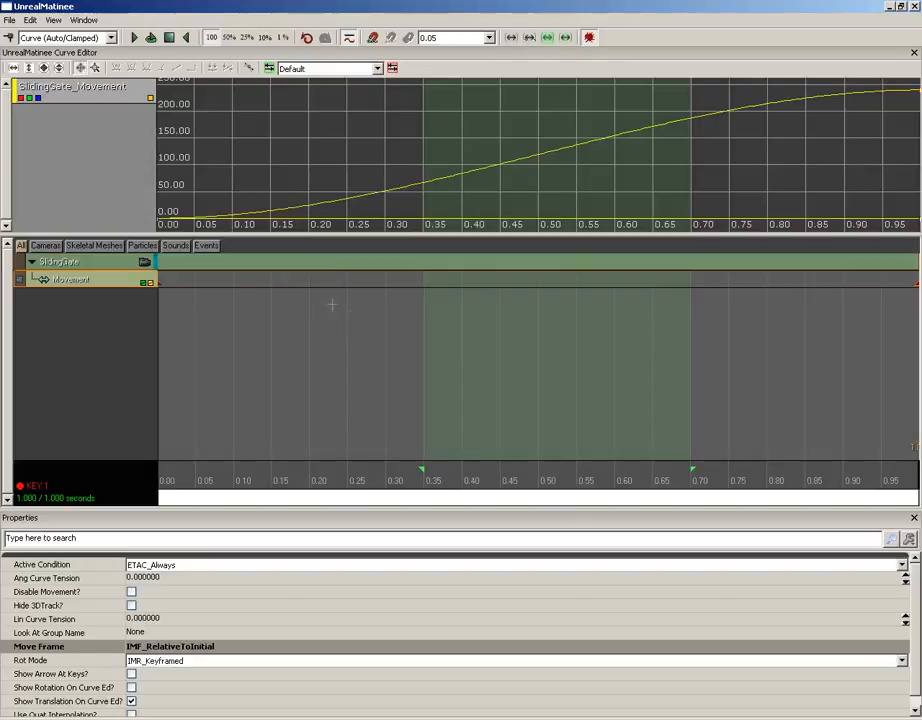
# Step: Select the Movement track's first key and fit the timeline view to that selection
pyautogui.moveTo(194, 317); pyautogui.dragTo(207, 315)
pyautogui.click(170, 283)
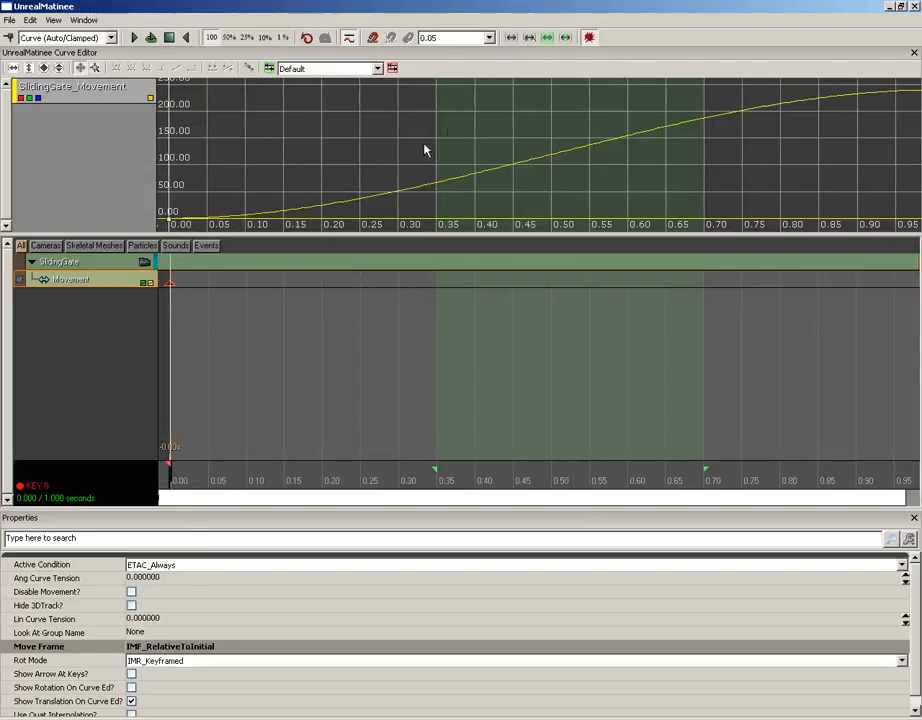
pyautogui.click(529, 37)
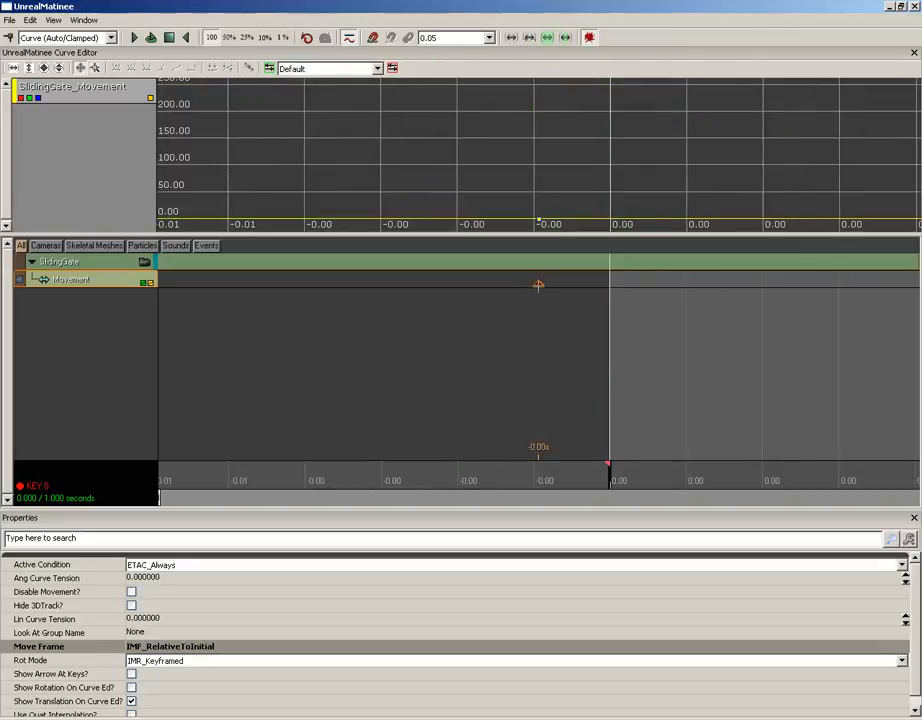
# Step: Fit the timeline view to the loop section from 0.35 to 0.70 seconds
pyautogui.scroll(-15, 538, 285)
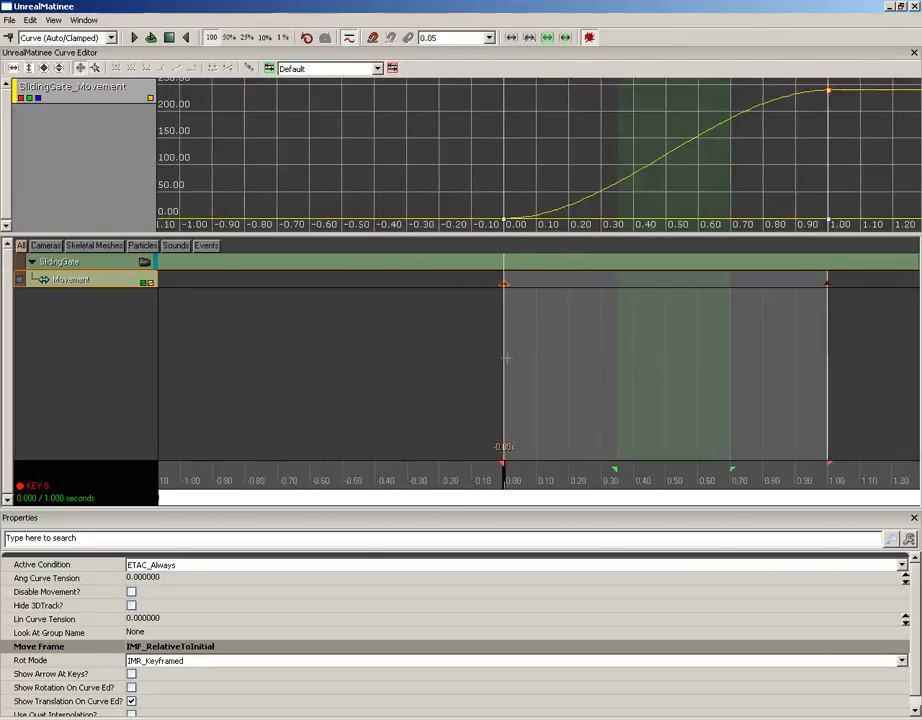
pyautogui.scroll(3, 416, 350)
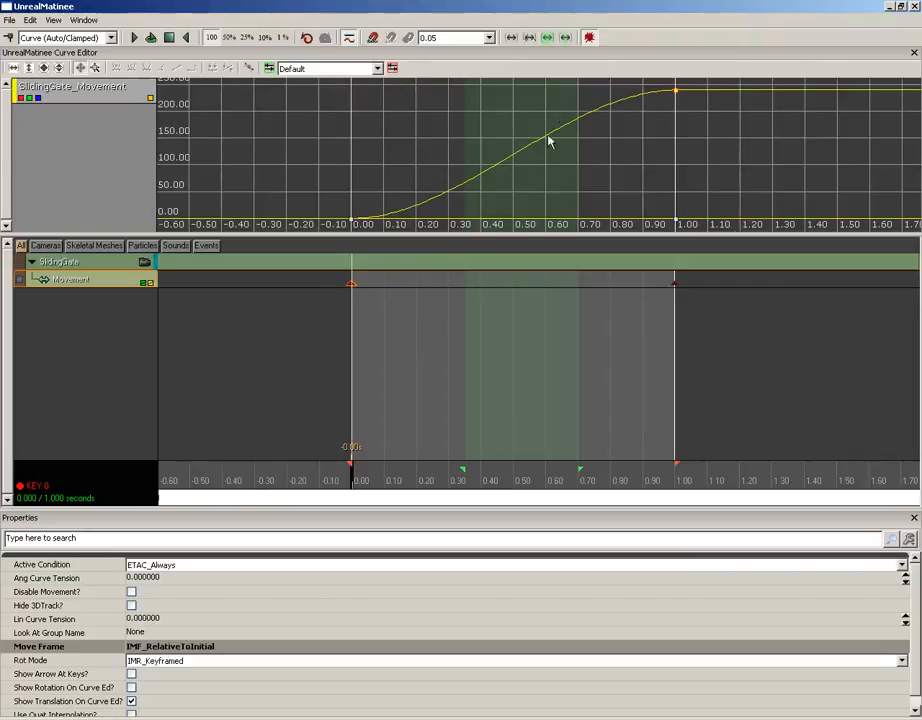
pyautogui.scroll(5, 547, 355)
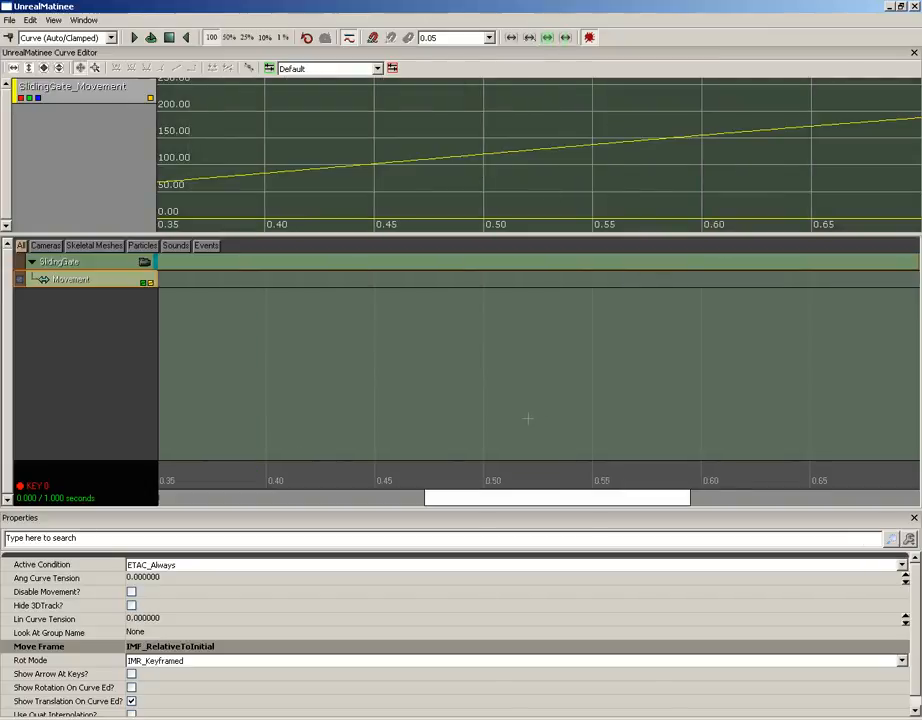
# Step: Fit the timeline view and the loop section to the whole sequence
pyautogui.scroll(-4, 528, 418)
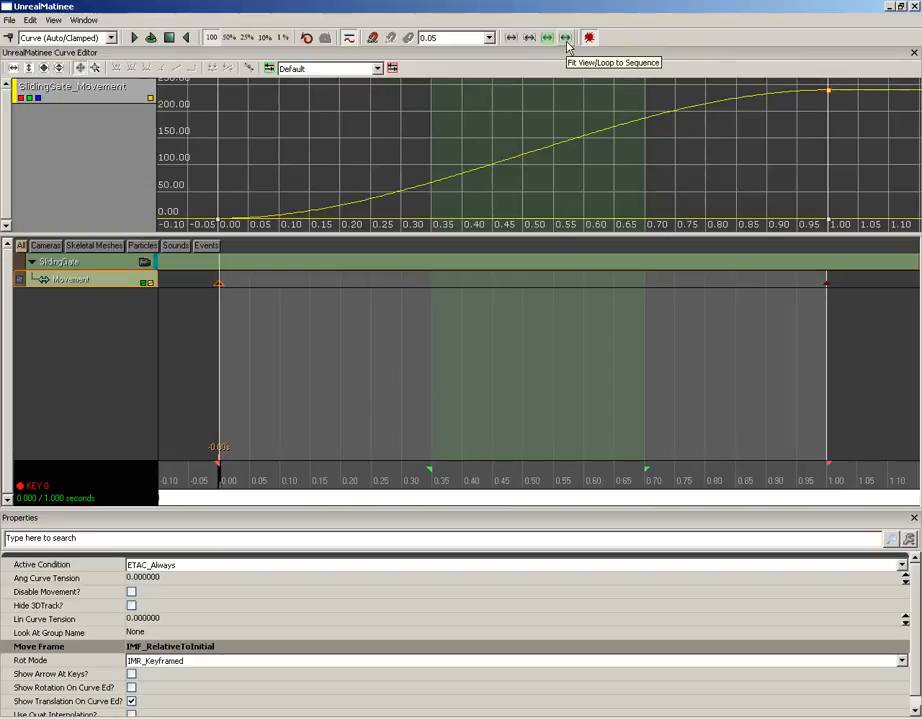
pyautogui.click(547, 37)
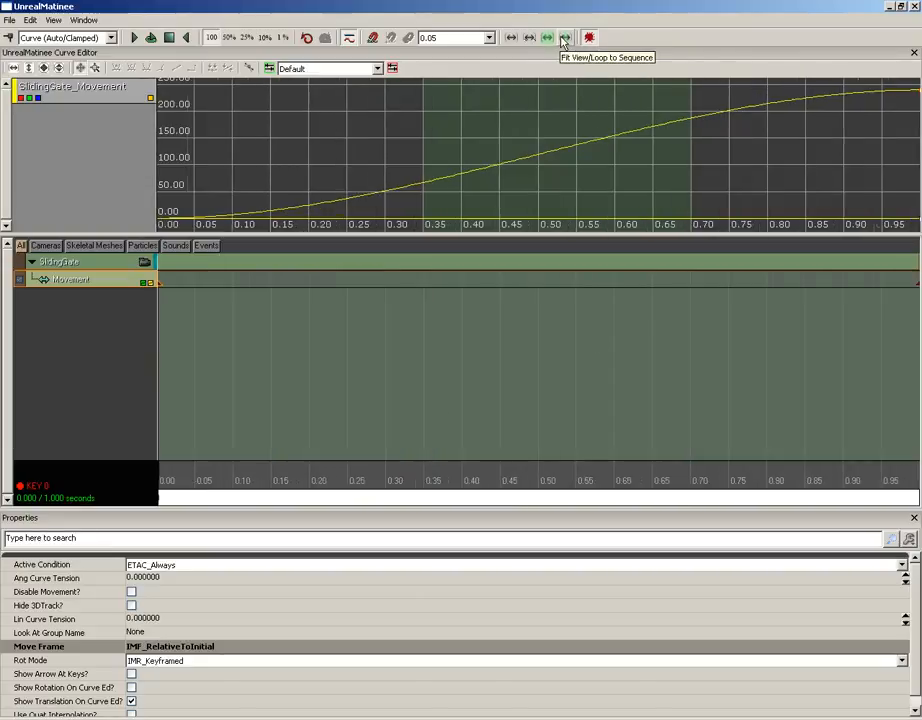
pyautogui.scroll(-2, 565, 401)
pyautogui.scroll(-1, 565, 401)
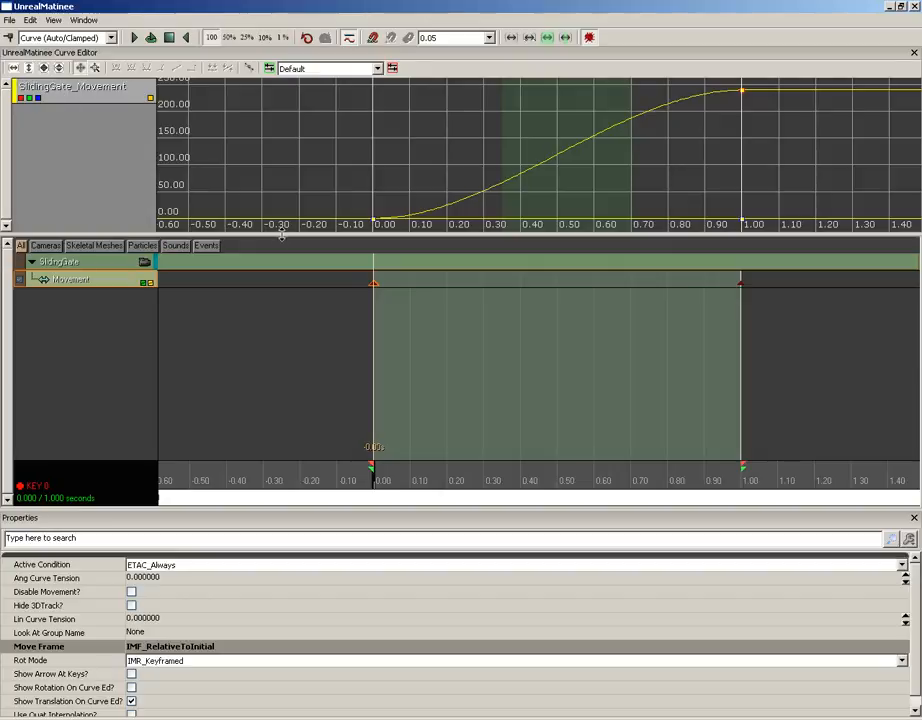
# Step: Enlarge the Curve Editor pane and fit its view horizontally and vertically to the movement curve
pyautogui.moveTo(281, 234); pyautogui.dragTo(281, 304)
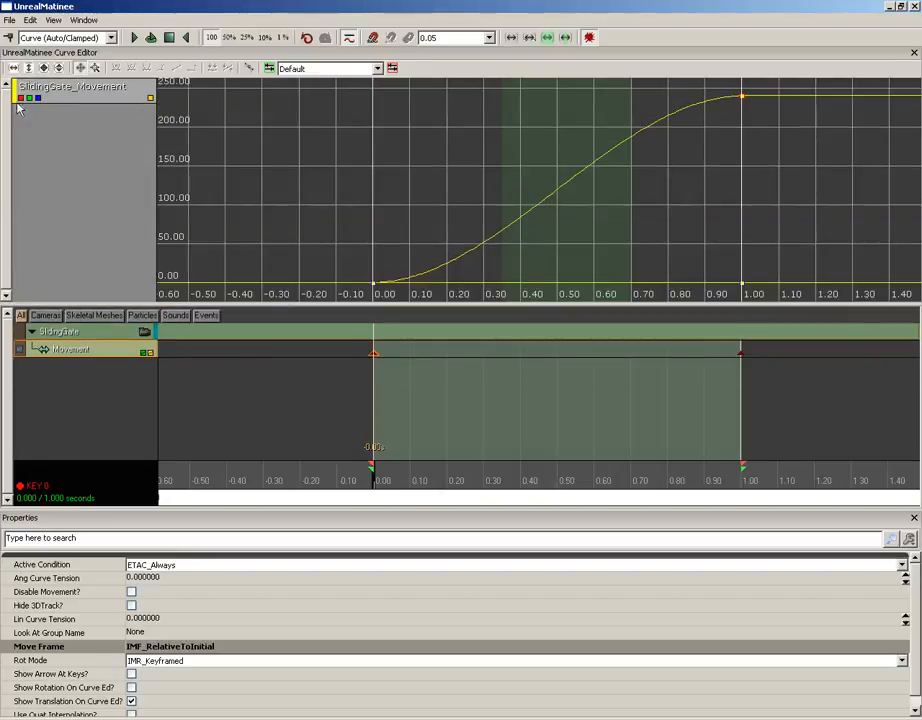
pyautogui.scroll(-10, 453, 226)
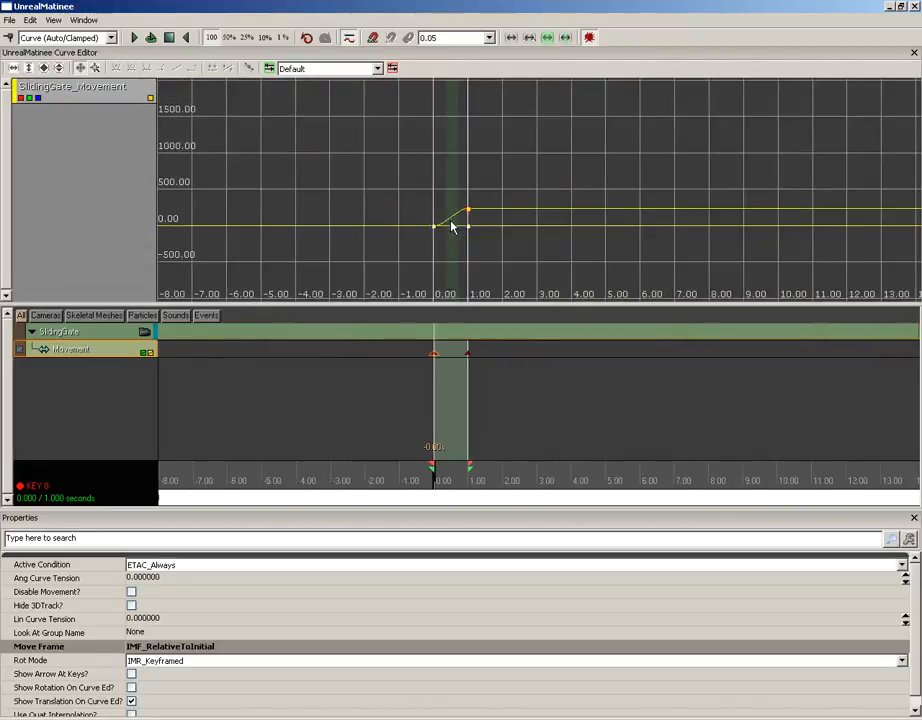
pyautogui.scroll(-3, 453, 224)
pyautogui.moveTo(387, 206); pyautogui.dragTo(380, 170)
pyautogui.click(13, 67)
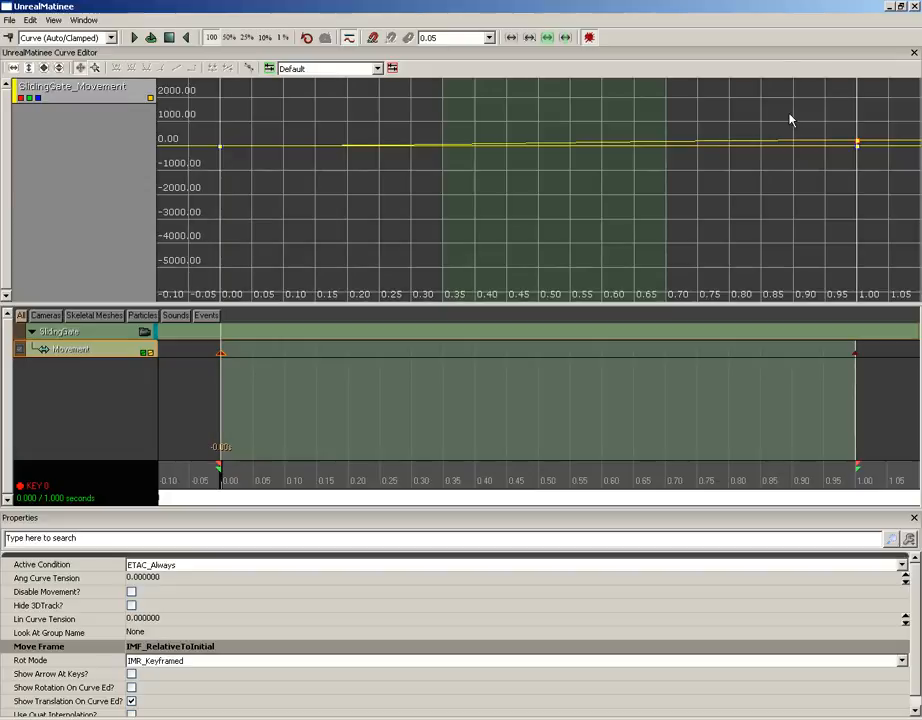
pyautogui.click(28, 68)
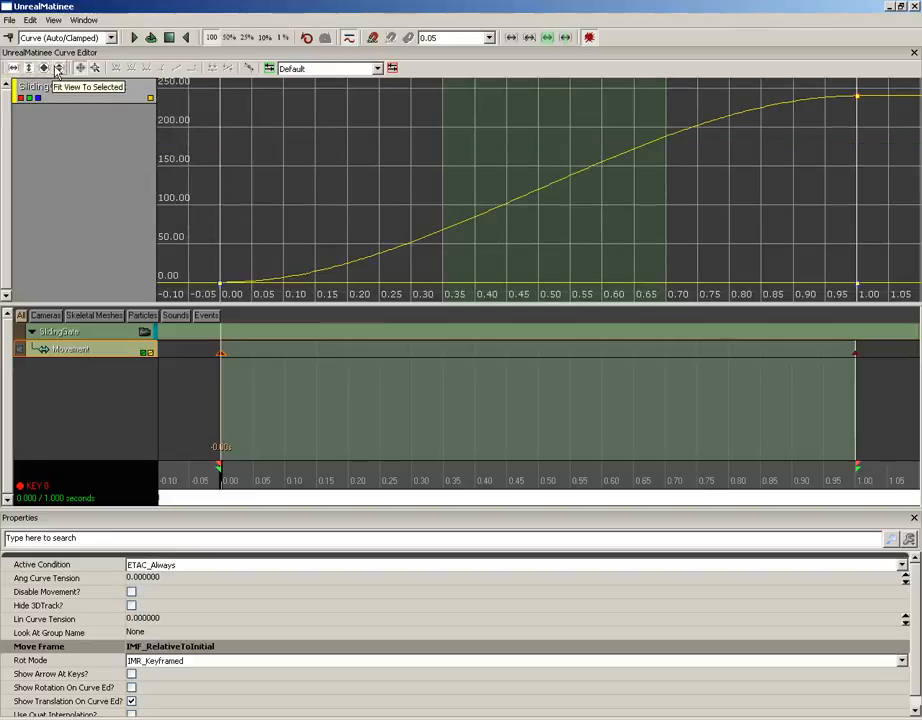
# Step: Select the curve key at 1.00 second and fit the curve view to that key, then back to all keys
pyautogui.moveTo(648, 144); pyautogui.dragTo(587, 160)
pyautogui.click(797, 112)
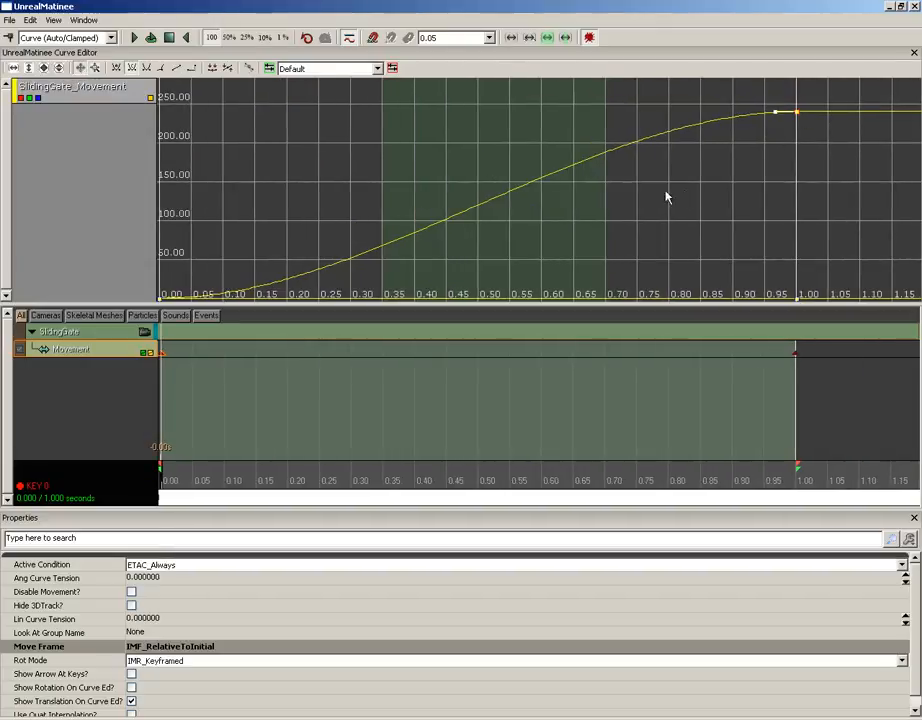
pyautogui.click(58, 67)
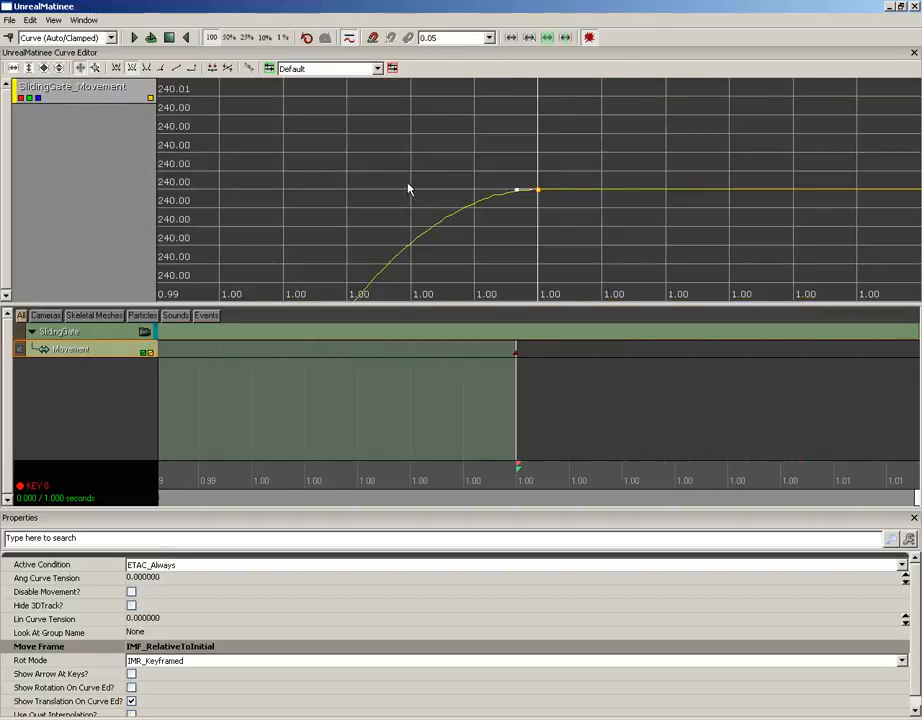
pyautogui.click(43, 67)
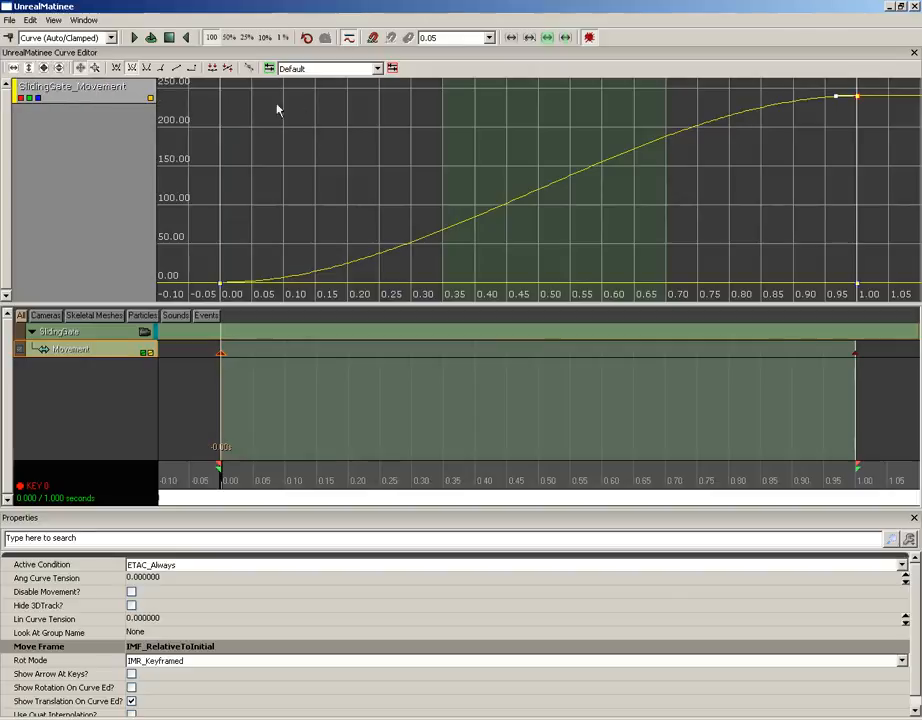
# Step: Try panning and zooming the movement curve with the Curve Editor's Pan/Edit mode
pyautogui.click(85, 70)
pyautogui.moveTo(375, 156); pyautogui.dragTo(474, 170)
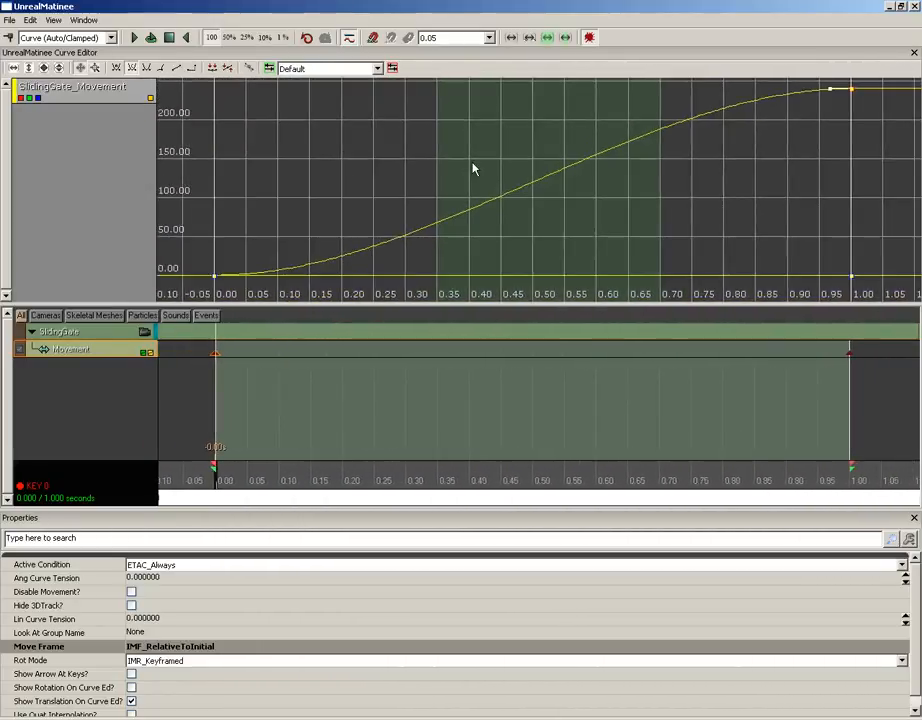
pyautogui.scroll(-3, 474, 170)
pyautogui.scroll(3, 474, 170)
pyautogui.scroll(-3, 474, 170)
pyautogui.scroll(3, 473, 169)
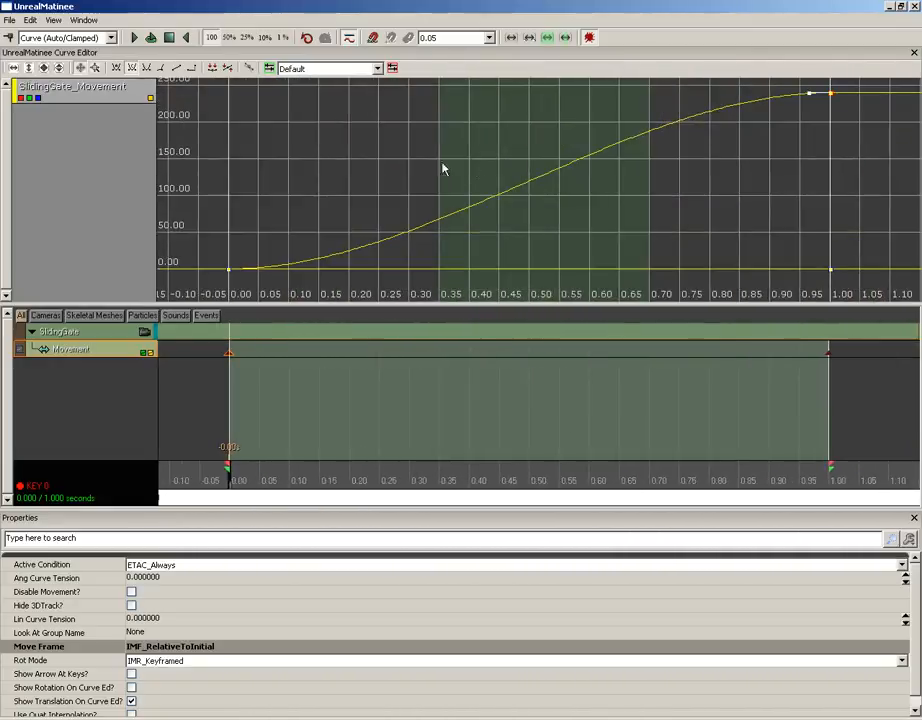
# Step: Try the Curve Editor's Zoom mode along each axis and both together, and return to Pan/Edit mode
pyautogui.click(95, 68)
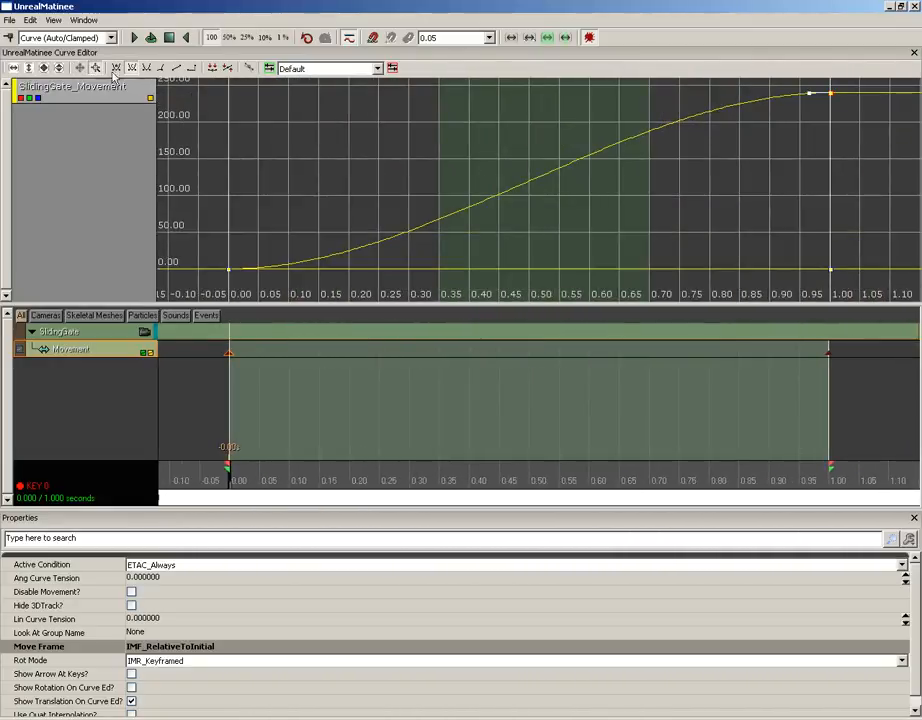
pyautogui.moveTo(524, 160)
pyautogui.mouseDown()
pyautogui.moveTo(539, 179)
pyautogui.moveTo(536, 132)
pyautogui.moveTo(534, 168)
pyautogui.mouseUp()
pyautogui.scroll(3, 531, 160)
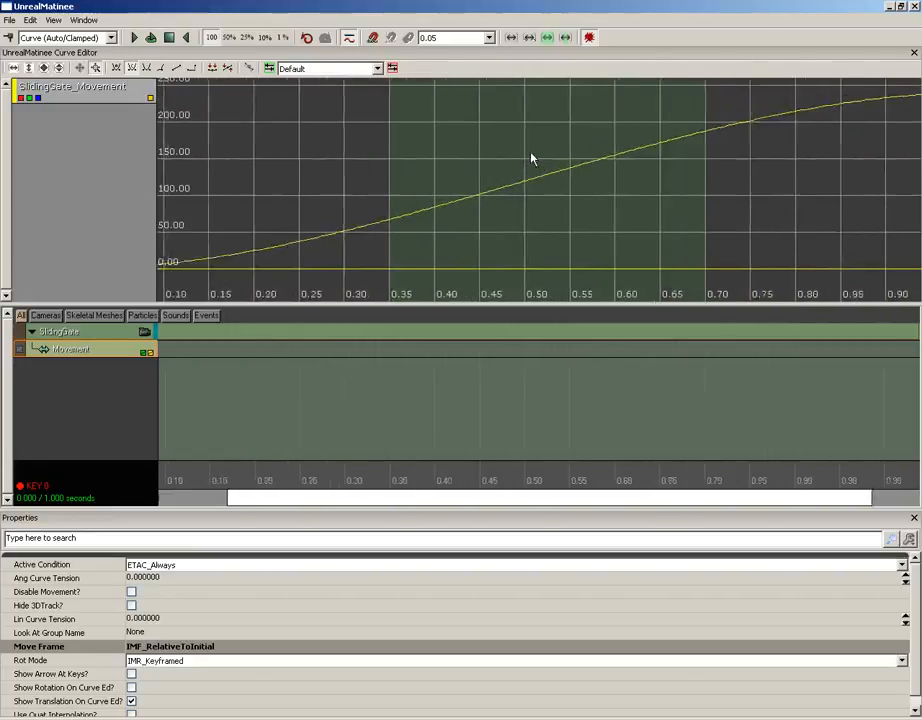
pyautogui.scroll(-4, 528, 162)
pyautogui.scroll(3, 522, 165)
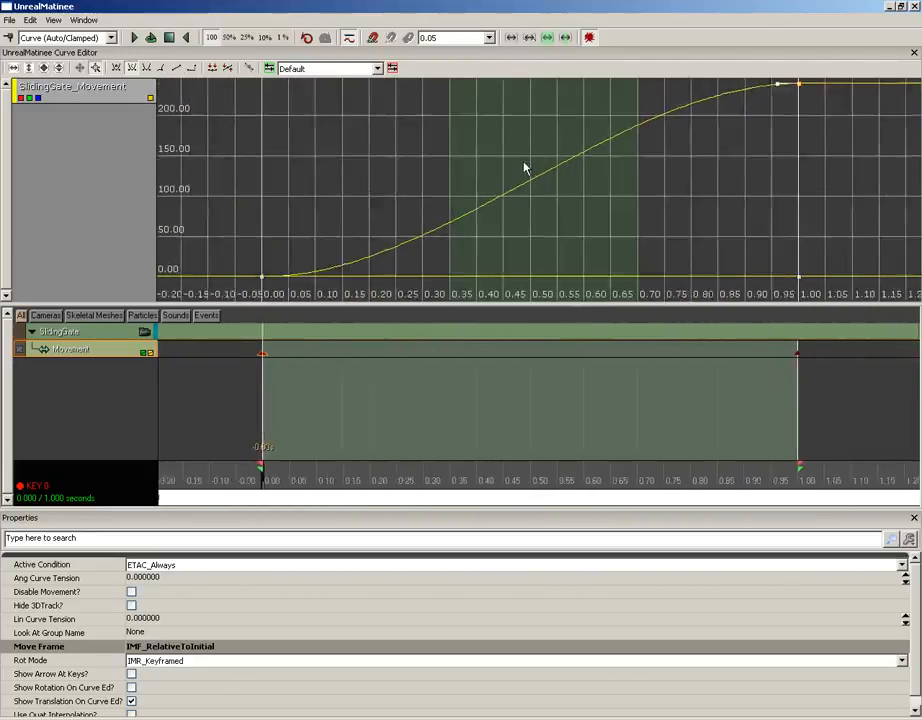
pyautogui.scroll(-5, 521, 154)
pyautogui.scroll(6, 488, 165)
pyautogui.scroll(2, 507, 134)
pyautogui.scroll(-7, 500, 132)
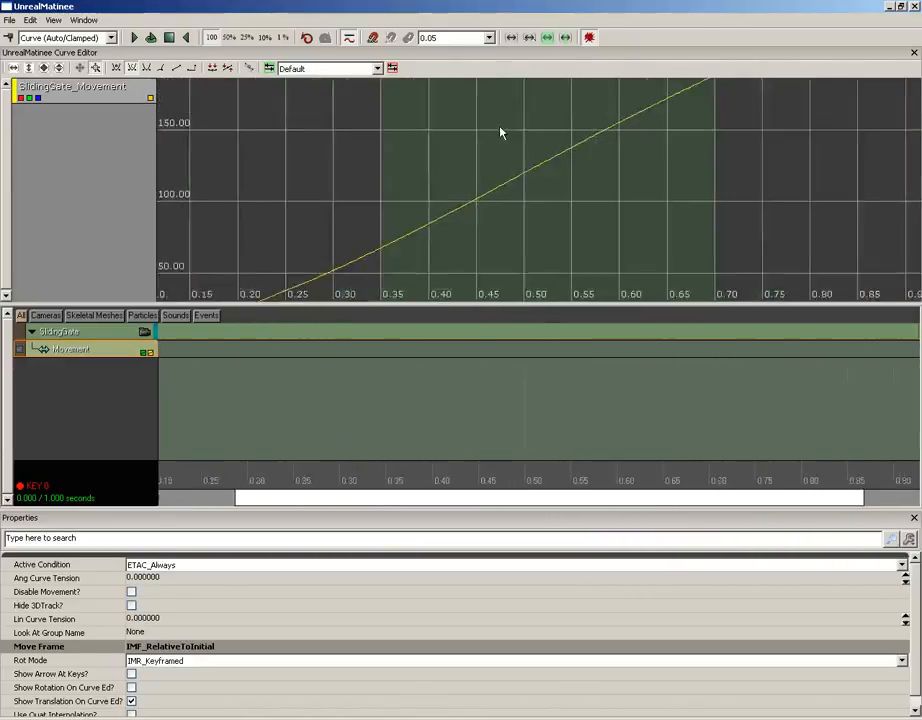
pyautogui.click(80, 68)
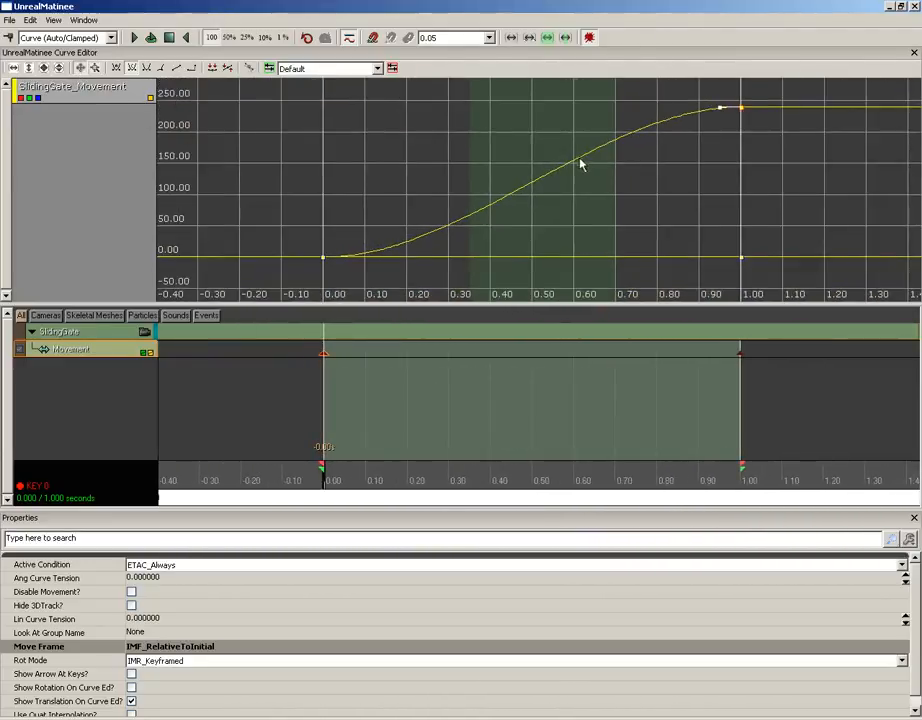
pyautogui.moveTo(582, 165); pyautogui.dragTo(510, 175)
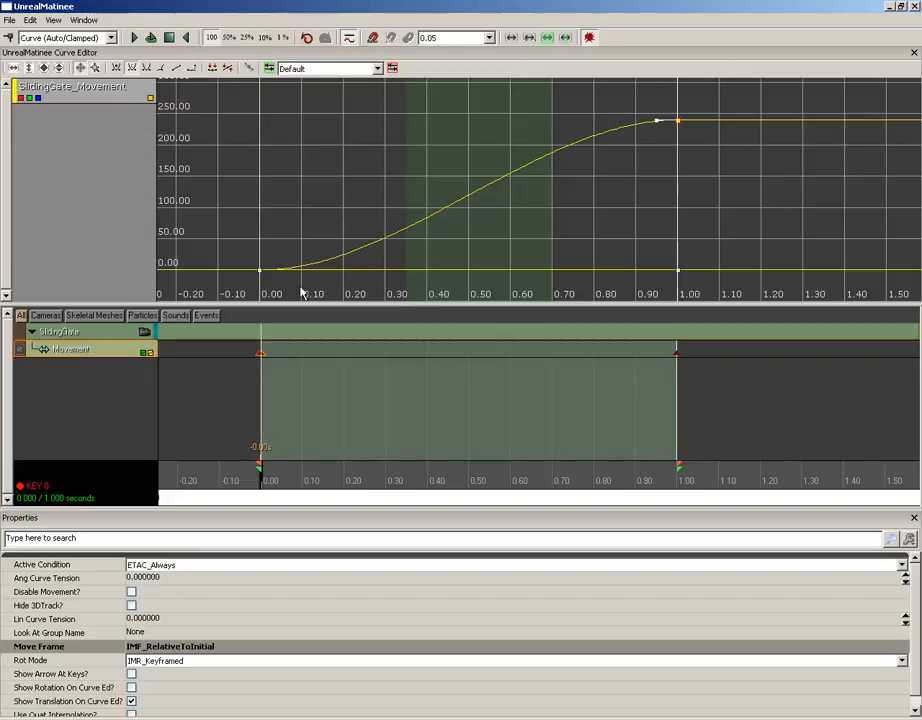
pyautogui.moveTo(261, 271)
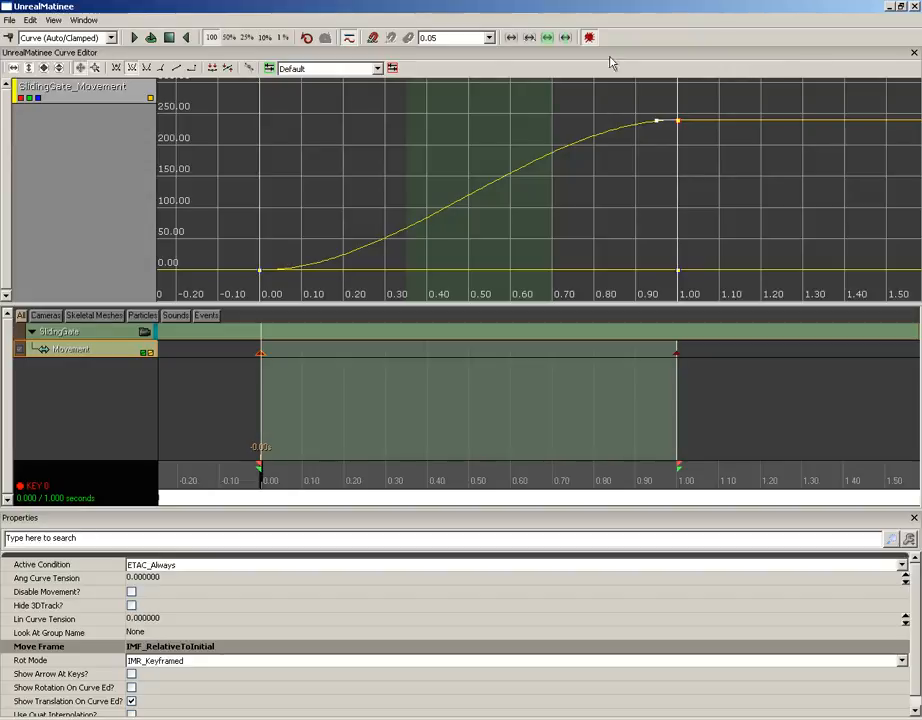
# Step: Restore the Matinee window to a smaller size and move it aside so the sliding gate is in view in the level viewport
pyautogui.click(904, 10)
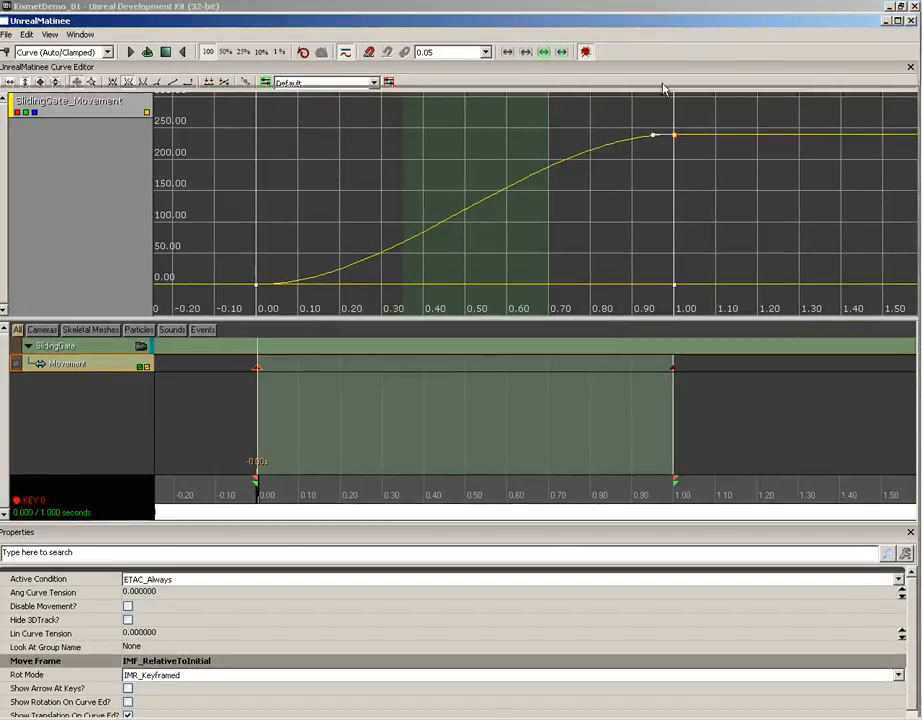
pyautogui.moveTo(669, 86); pyautogui.dragTo(654, 469)
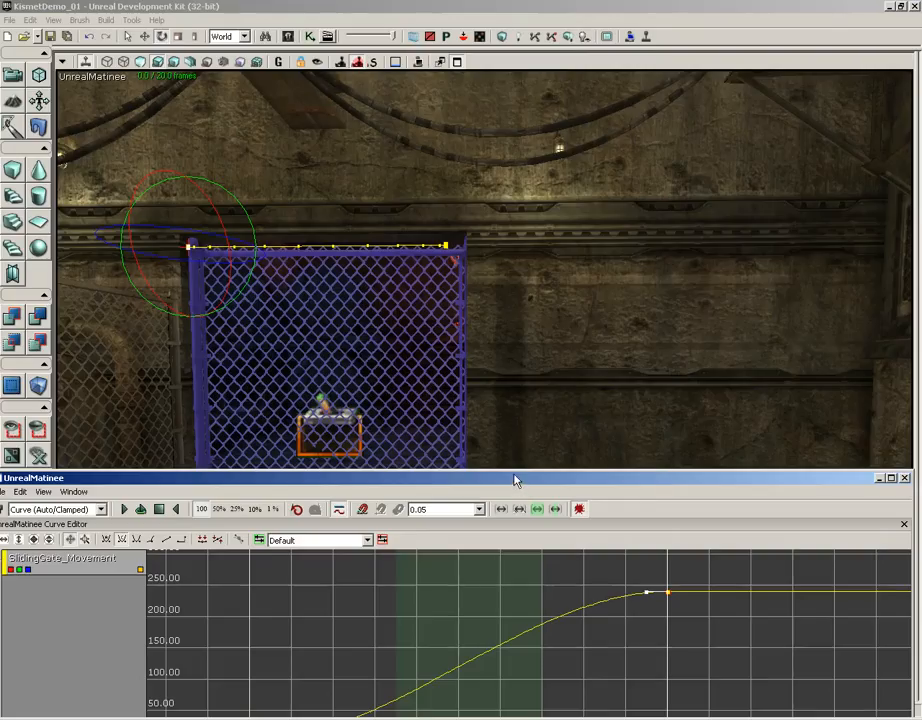
pyautogui.moveTo(514, 481); pyautogui.dragTo(514, 501)
pyautogui.moveTo(539, 420); pyautogui.dragTo(532, 450, button='right')
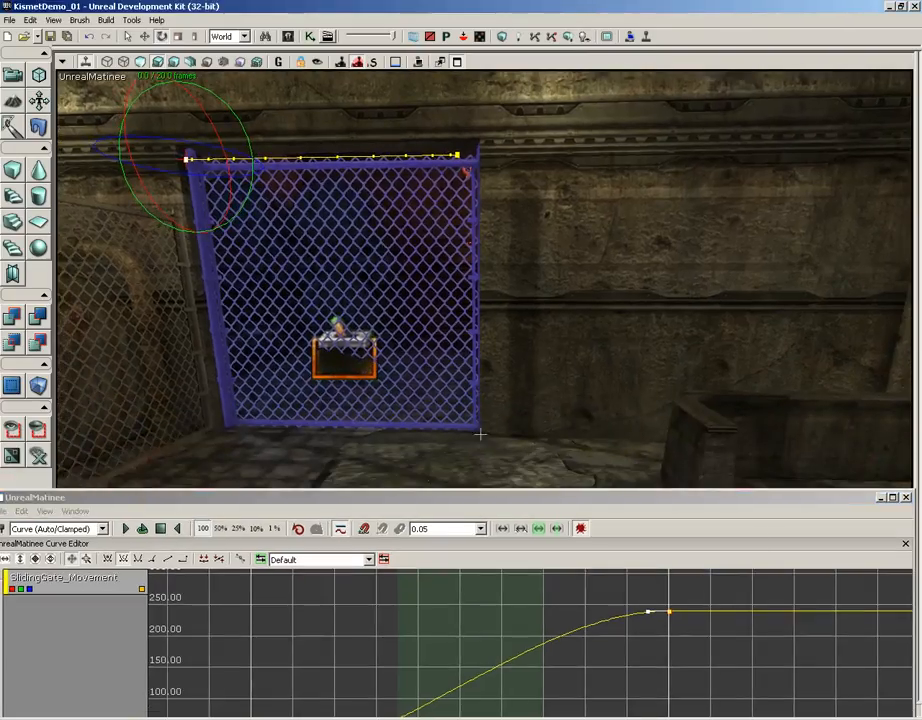
# Step: Play the sliding gate sequence, set the playback speed to 25%, and replay it from the start
pyautogui.click(127, 528)
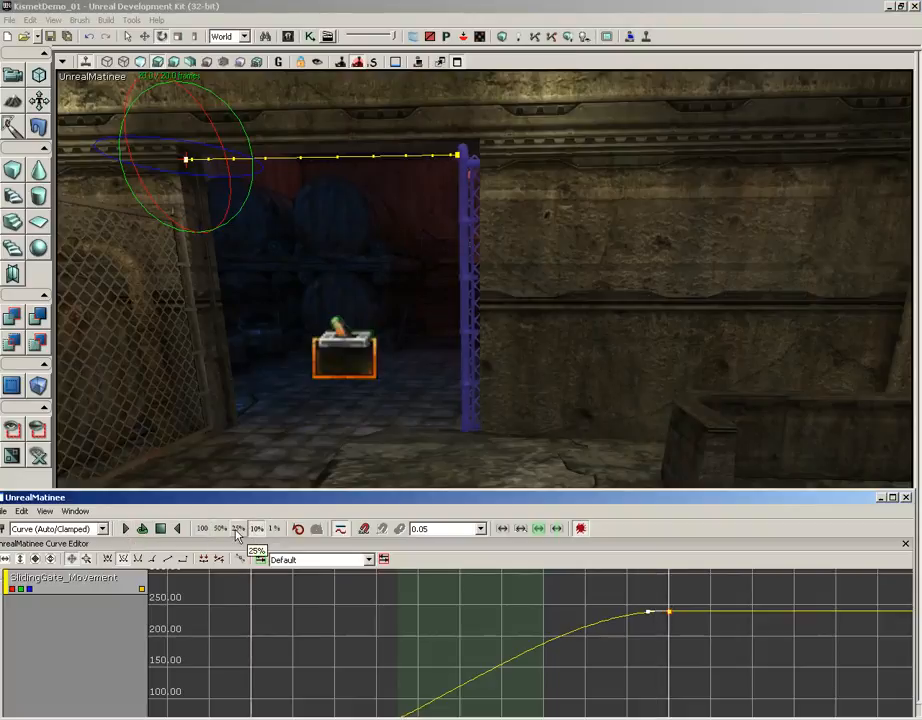
pyautogui.click(238, 528)
pyautogui.click(164, 532)
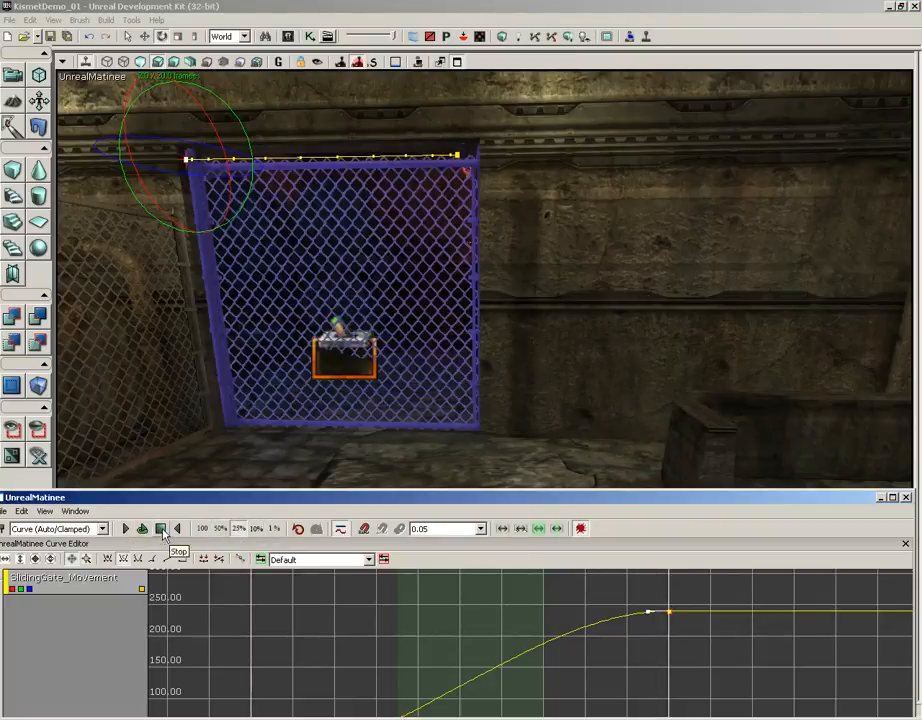
pyautogui.click(125, 529)
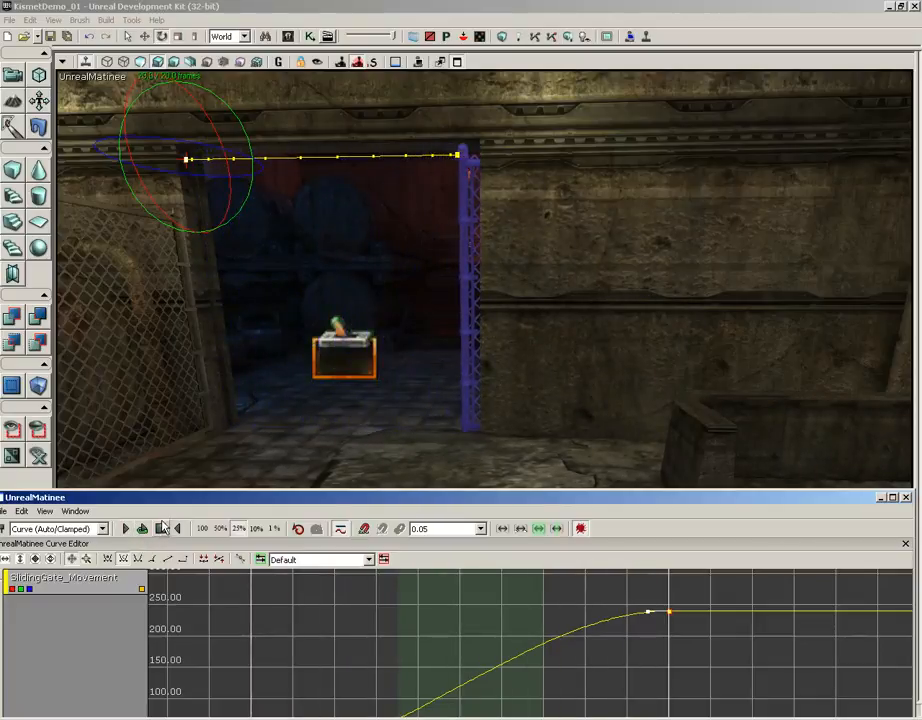
# Step: Bring the full curve back into view and tilt the first key's tangent downward and the 240.00 end key's tangent upward
pyautogui.moveTo(218, 503); pyautogui.dragTo(220, 39)
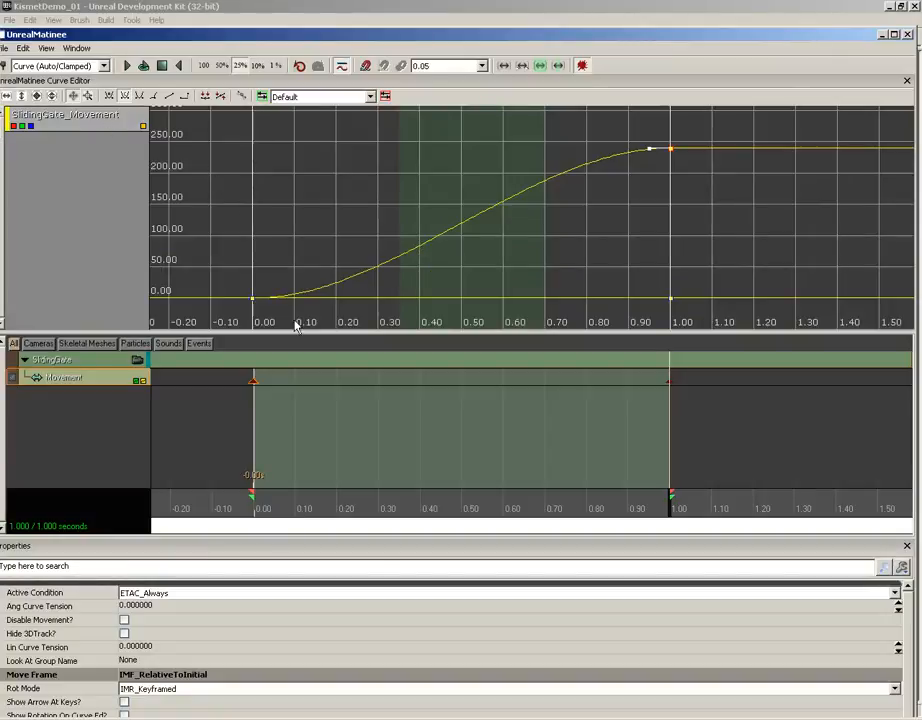
pyautogui.click(253, 298)
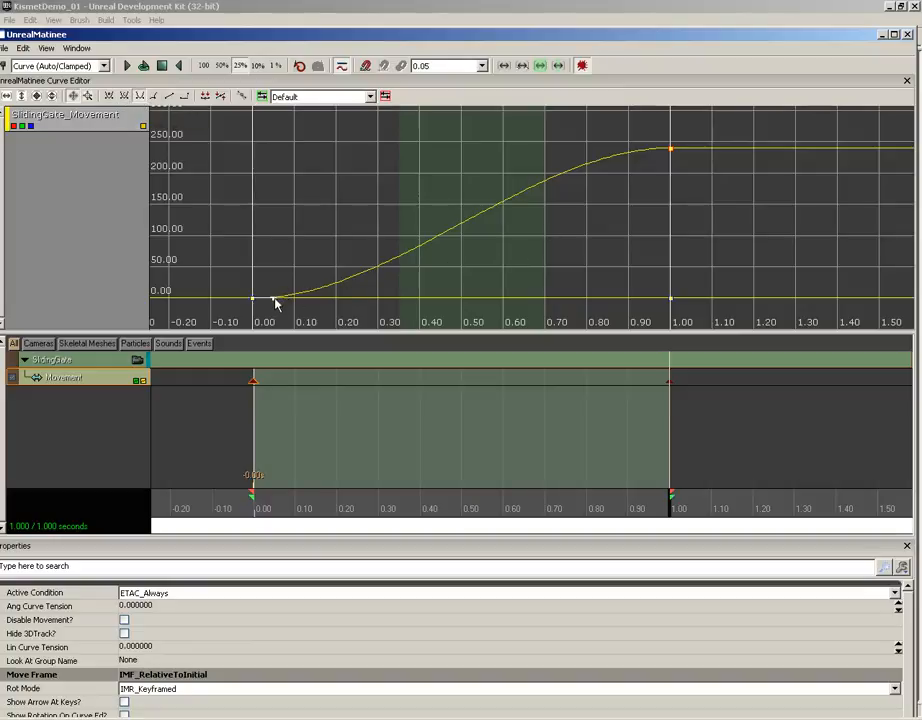
pyautogui.moveTo(276, 305)
pyautogui.mouseDown()
pyautogui.moveTo(274, 292)
pyautogui.moveTo(274, 312)
pyautogui.mouseUp()
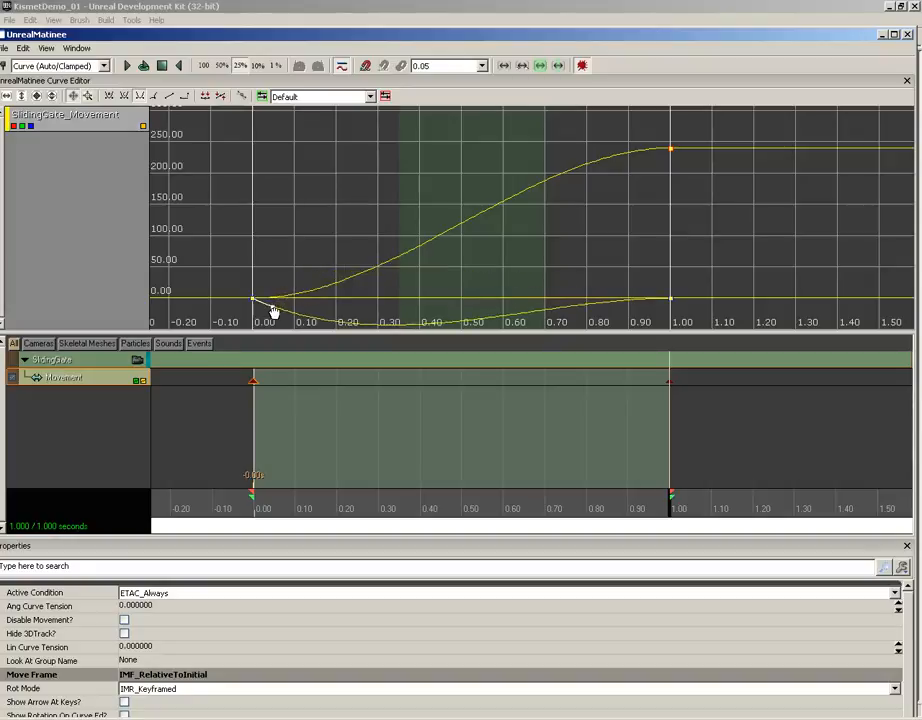
pyautogui.click(669, 149)
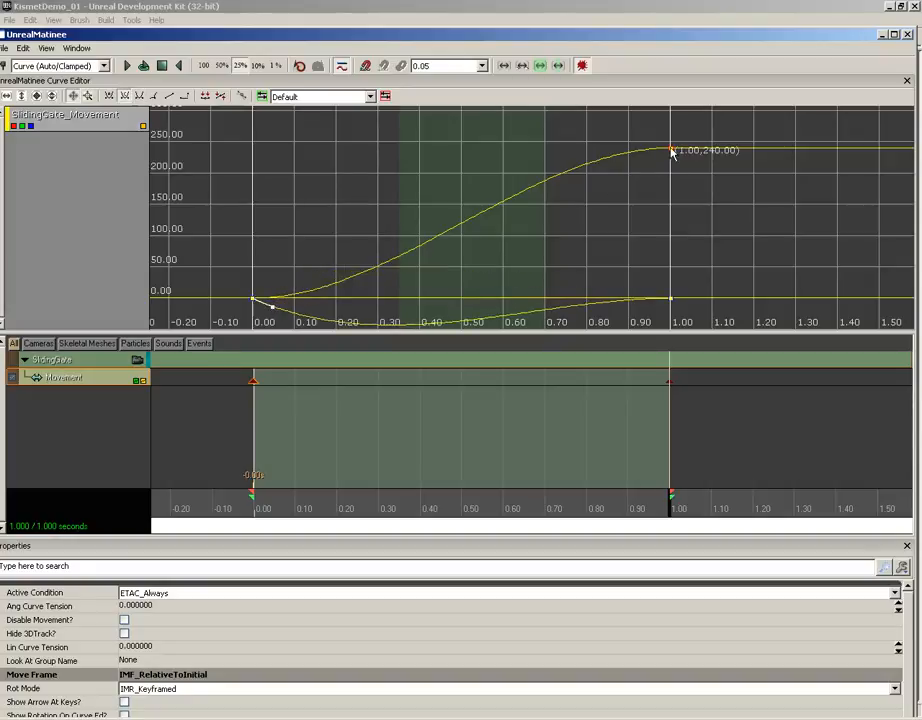
pyautogui.moveTo(650, 148); pyautogui.dragTo(645, 134)
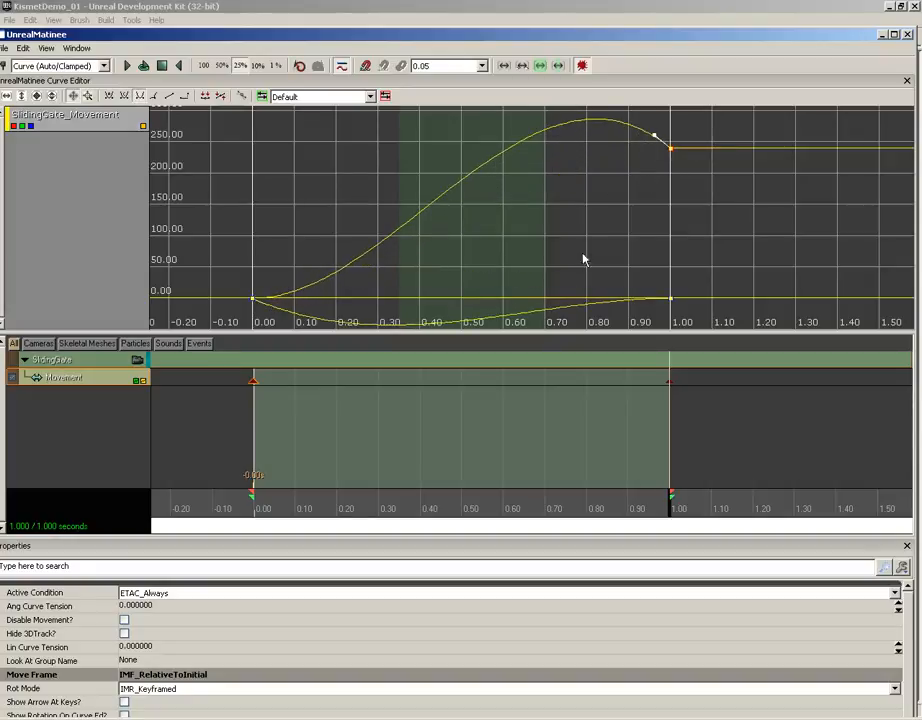
# Step: Reset the first key to Curve (Auto/Clamped) and adjust the 240.00 end key's tangent for a slightly higher overshoot
pyautogui.click(253, 301)
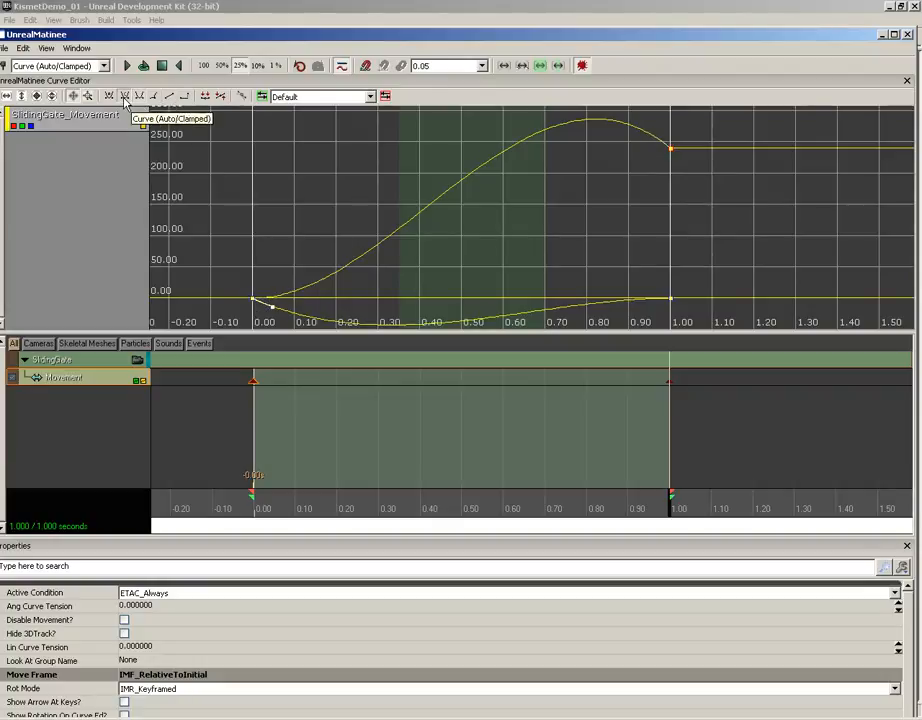
pyautogui.click(124, 97)
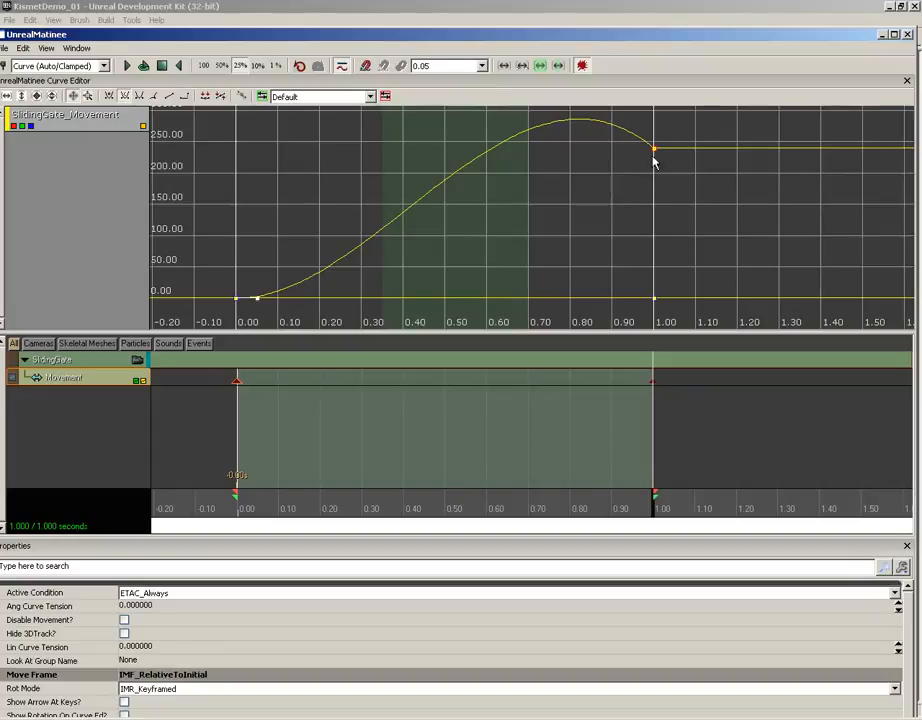
pyautogui.click(652, 150)
pyautogui.moveTo(637, 136)
pyautogui.mouseDown()
pyautogui.moveTo(623, 157)
pyautogui.moveTo(621, 145)
pyautogui.moveTo(636, 136)
pyautogui.moveTo(627, 139)
pyautogui.mouseUp()
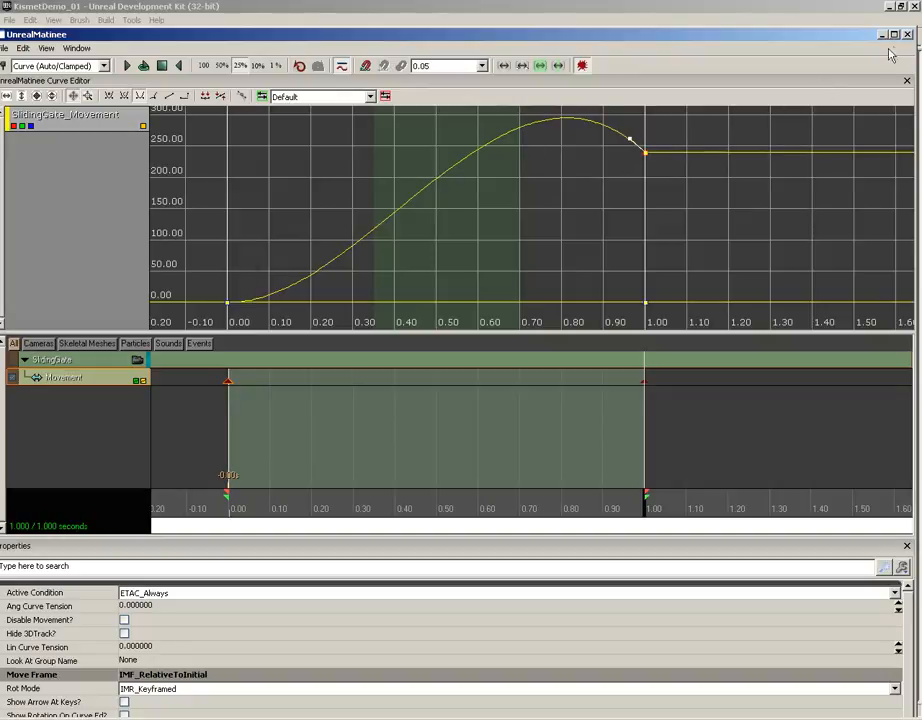
# Step: Uncover the level viewport and play the gate sequence with the overshooting curve
pyautogui.moveTo(850, 36); pyautogui.dragTo(815, 452)
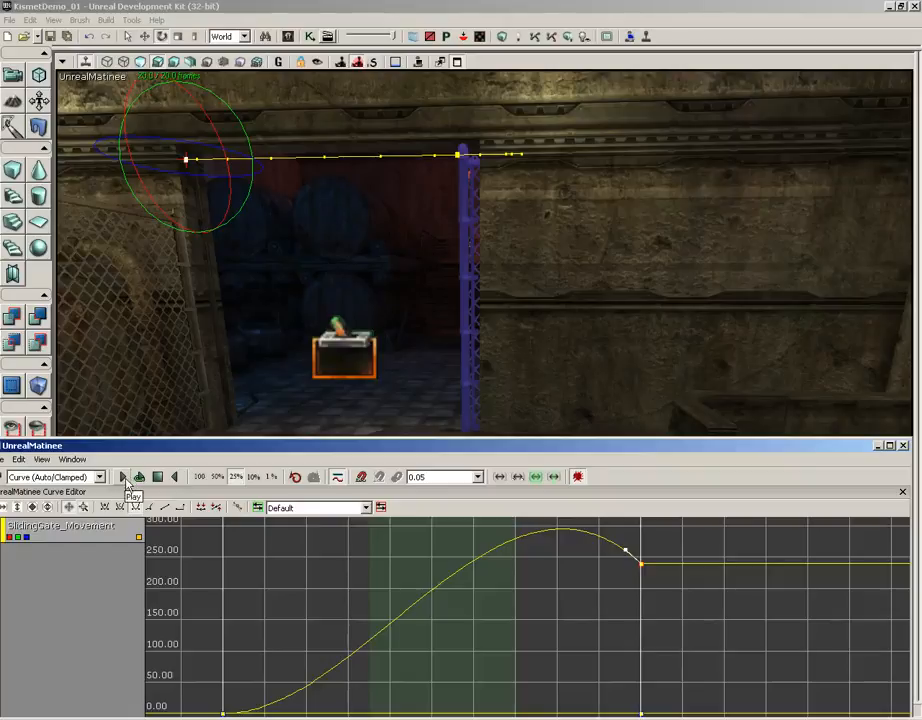
pyautogui.click(122, 477)
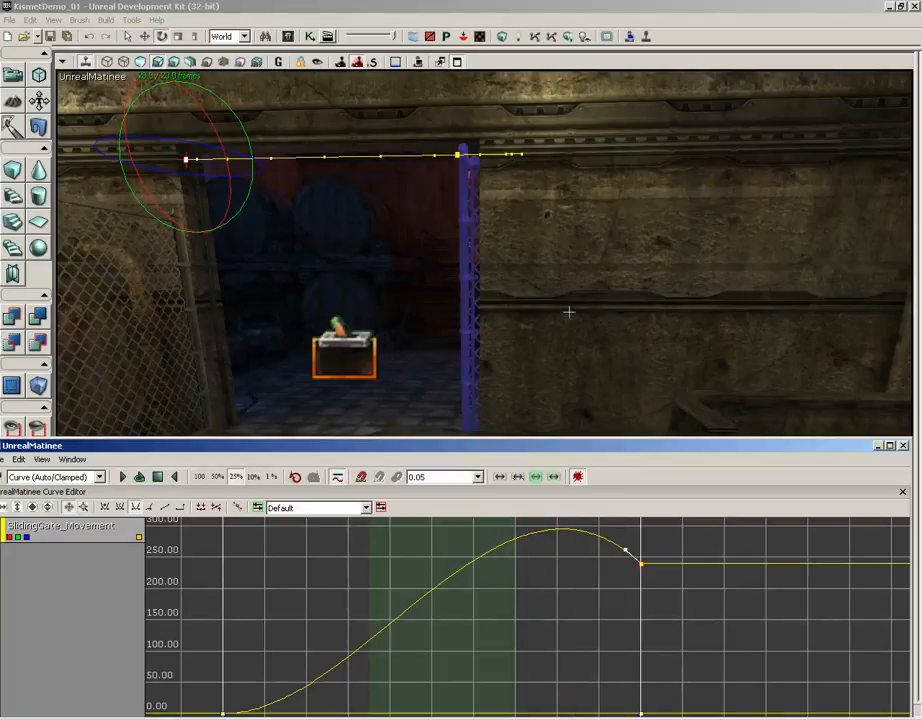
# Step: Switch the level viewport to Wireframe, play the gate sequence with the overshooting curve, and stop it back at the start
pyautogui.click(156, 64)
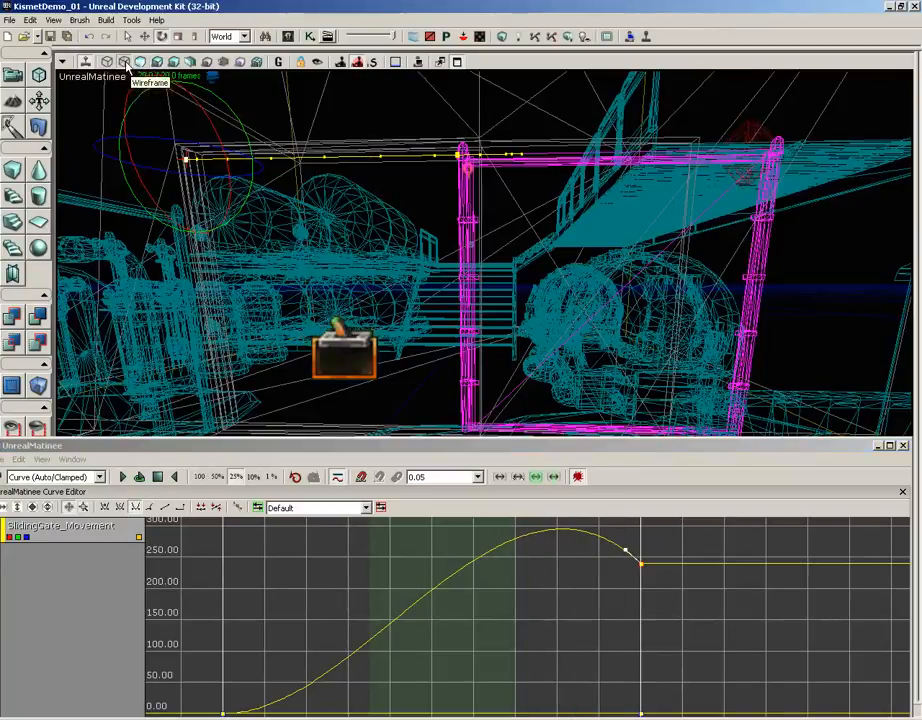
pyautogui.click(123, 477)
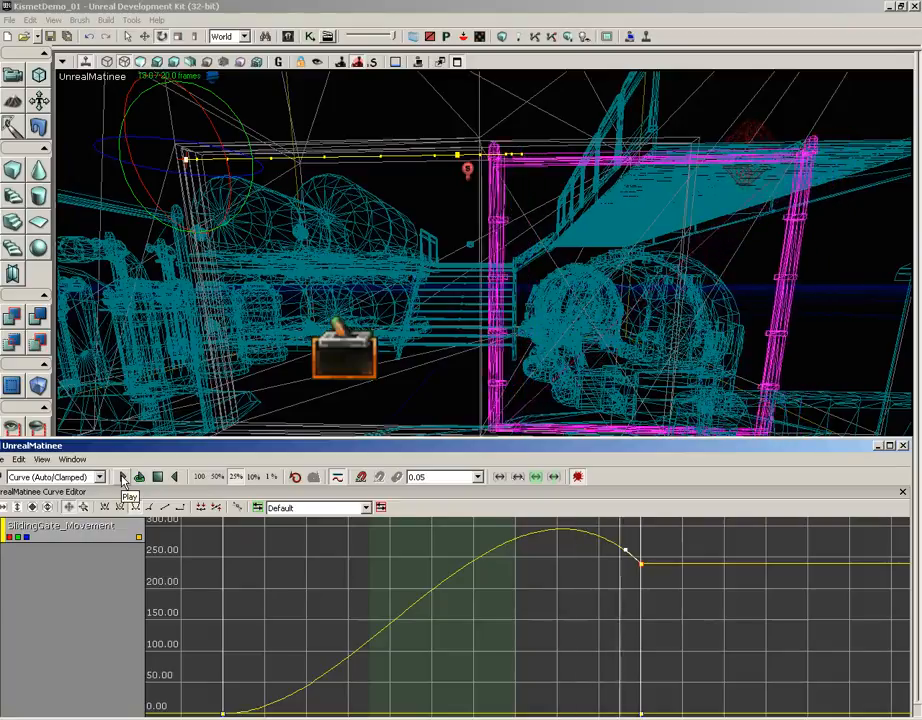
pyautogui.click(160, 478)
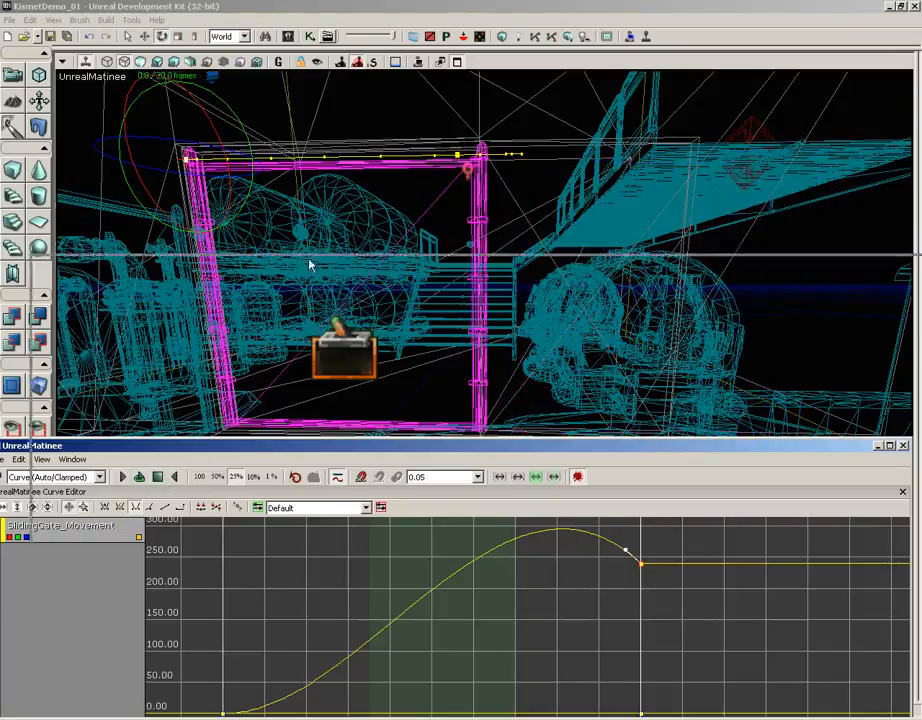
# Step: Maximize the Matinee window, reset the 240.00 end key to Curve (Auto/Clamped), and angle its tangent downward for a steep, accelerating finish
pyautogui.moveTo(283, 17); pyautogui.dragTo(280, 10)
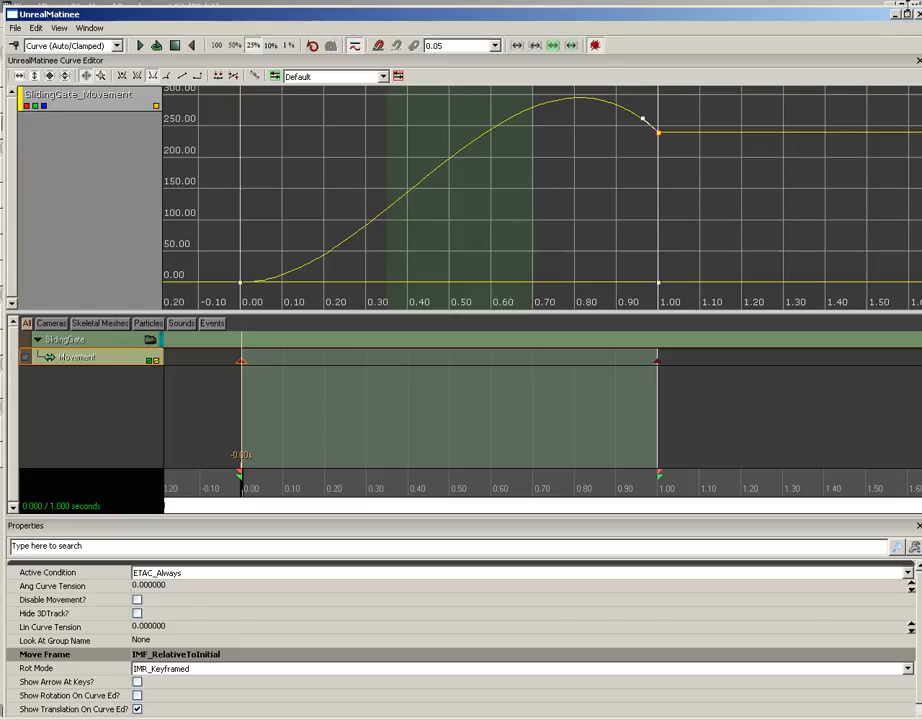
pyautogui.click(906, 14)
pyautogui.moveTo(655, 131)
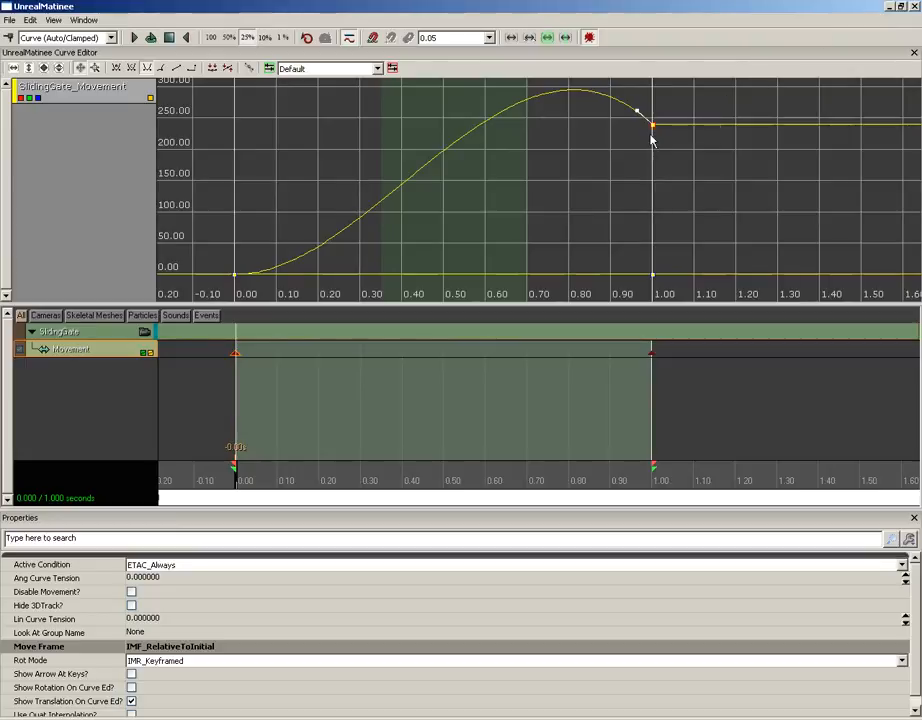
pyautogui.click(133, 68)
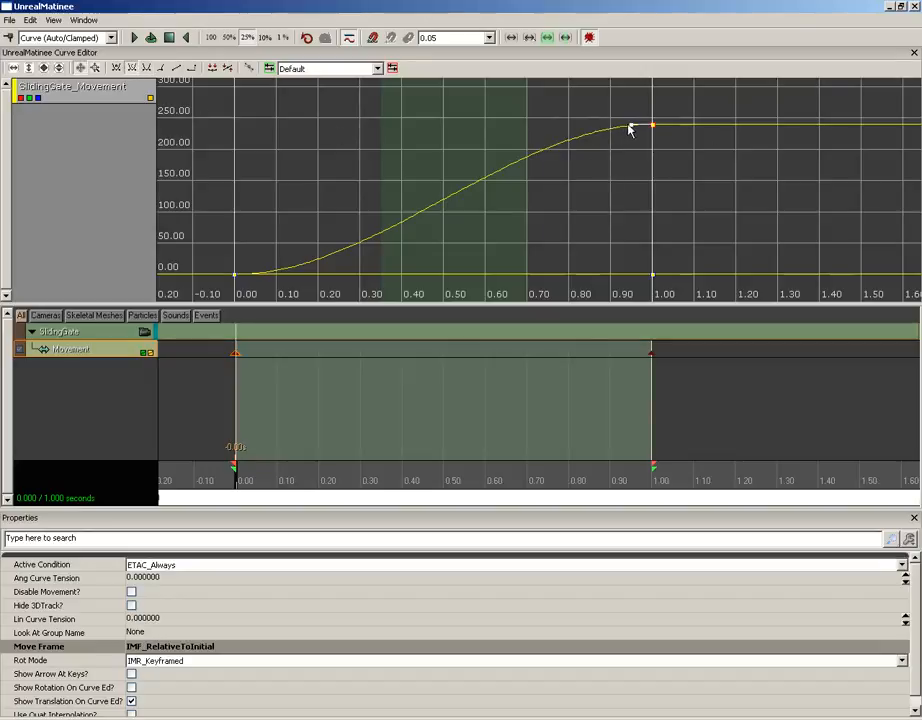
pyautogui.moveTo(632, 128)
pyautogui.mouseDown()
pyautogui.moveTo(644, 150)
pyautogui.moveTo(632, 150)
pyautogui.mouseUp()
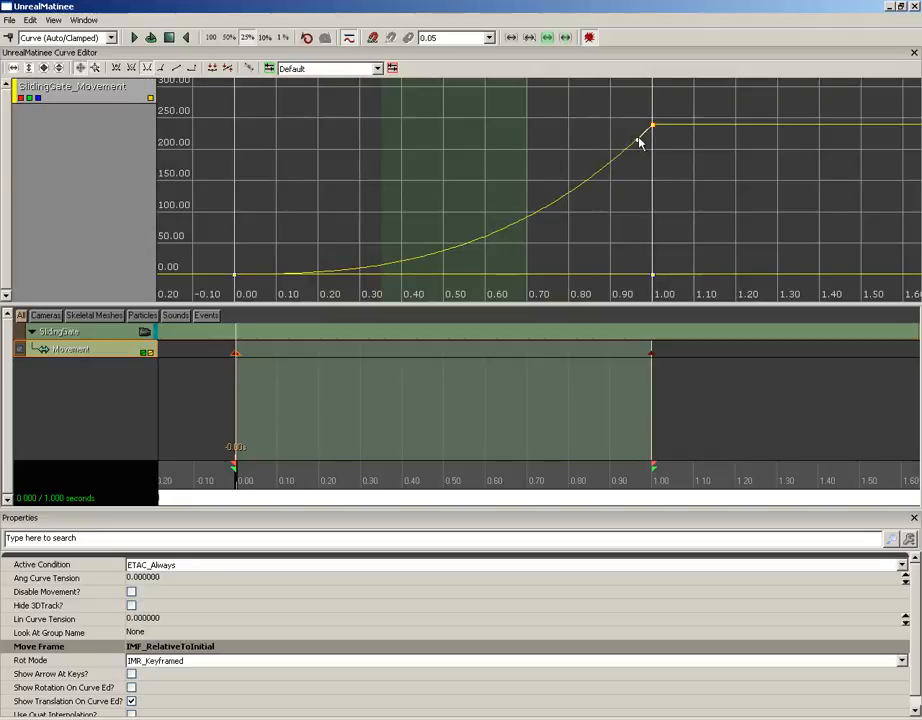
pyautogui.moveTo(640, 145); pyautogui.dragTo(641, 147)
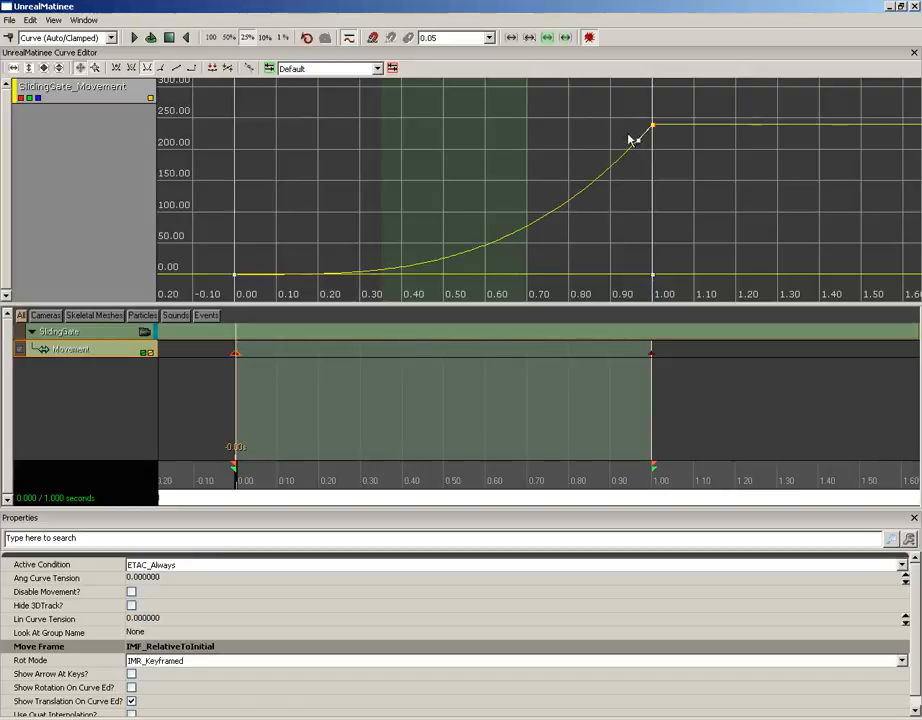
# Step: Restore and lower the Matinee window to uncover the level viewport, and switch the viewport back to Lit
pyautogui.click(902, 6)
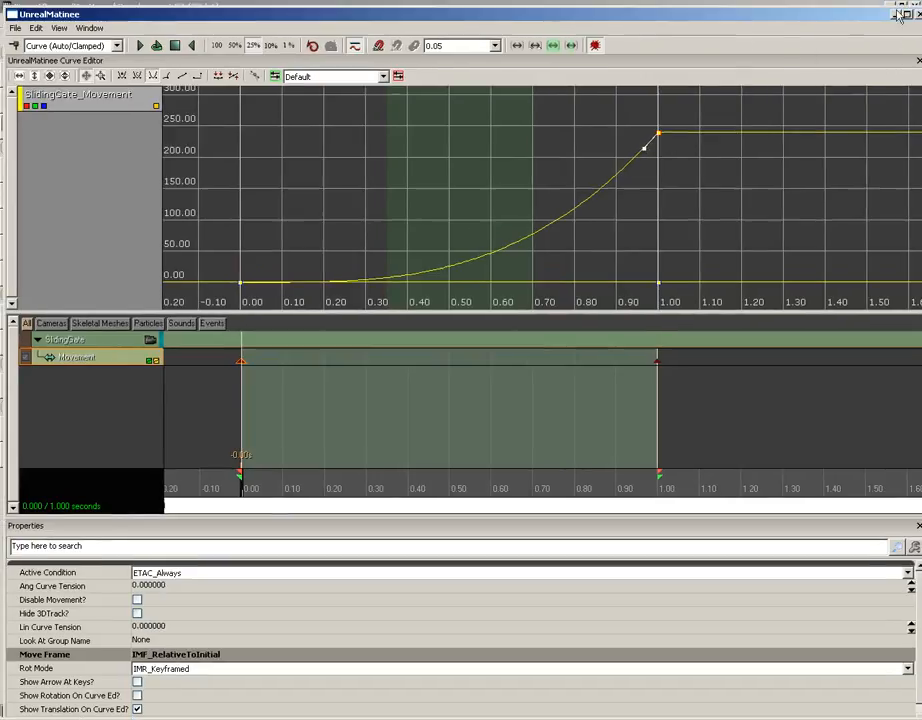
pyautogui.moveTo(556, 16); pyautogui.dragTo(528, 414)
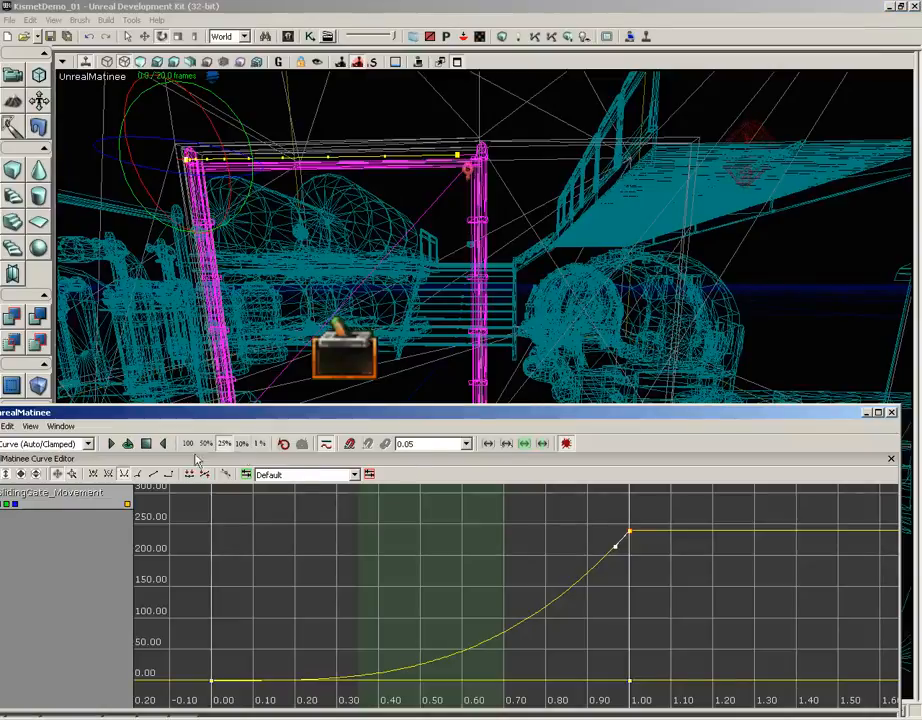
pyautogui.moveTo(245, 418); pyautogui.dragTo(241, 472)
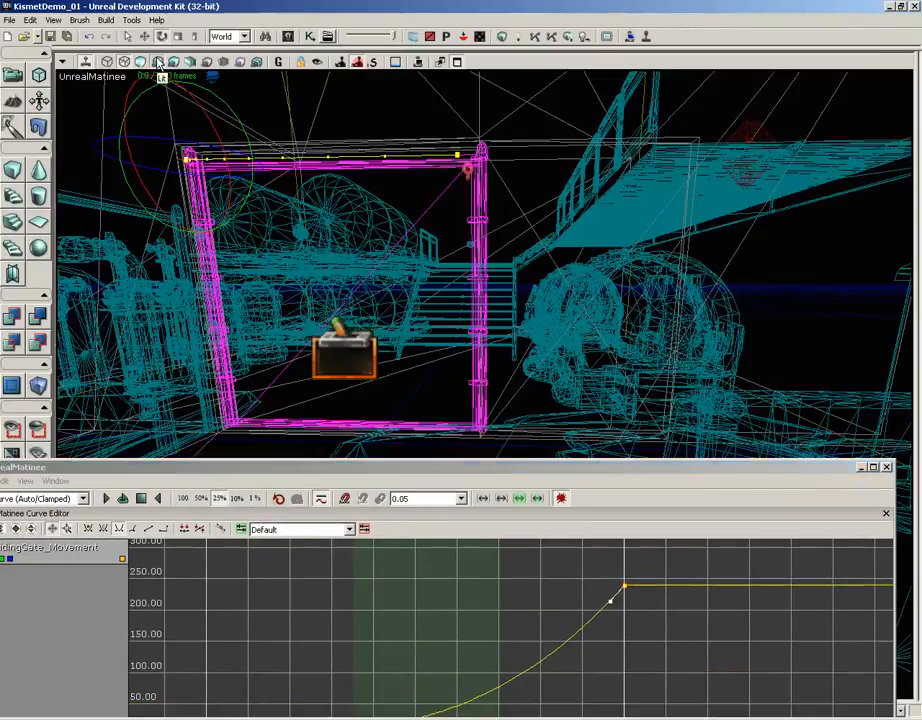
pyautogui.click(157, 62)
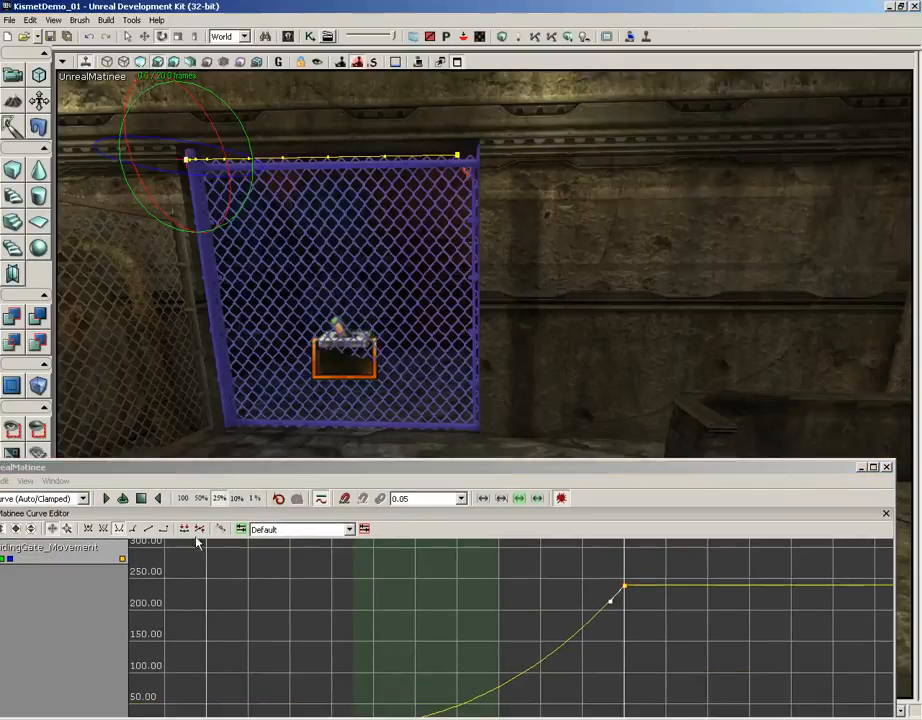
# Step: Play the gate sequence with the accelerating curve at 25% speed and again at 100% speed
pyautogui.click(108, 498)
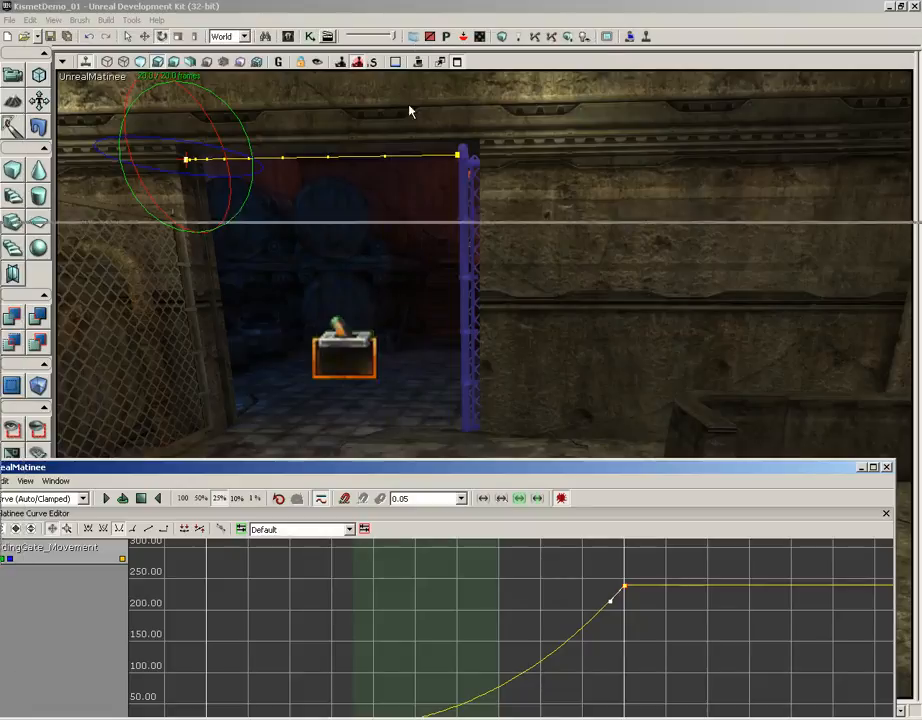
pyautogui.moveTo(385, 468); pyautogui.dragTo(400, 477)
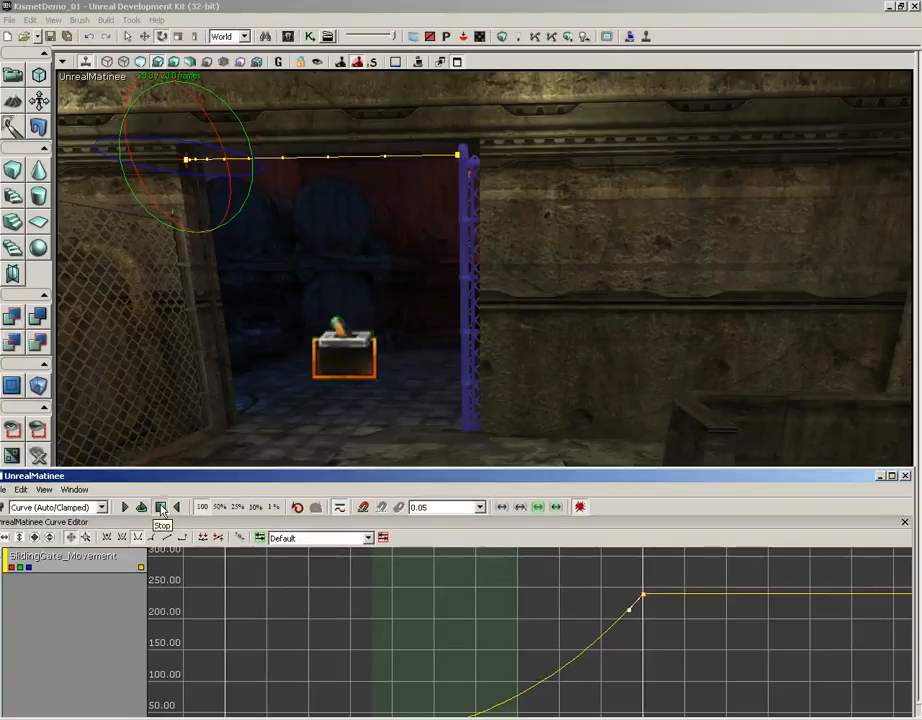
pyautogui.click(123, 508)
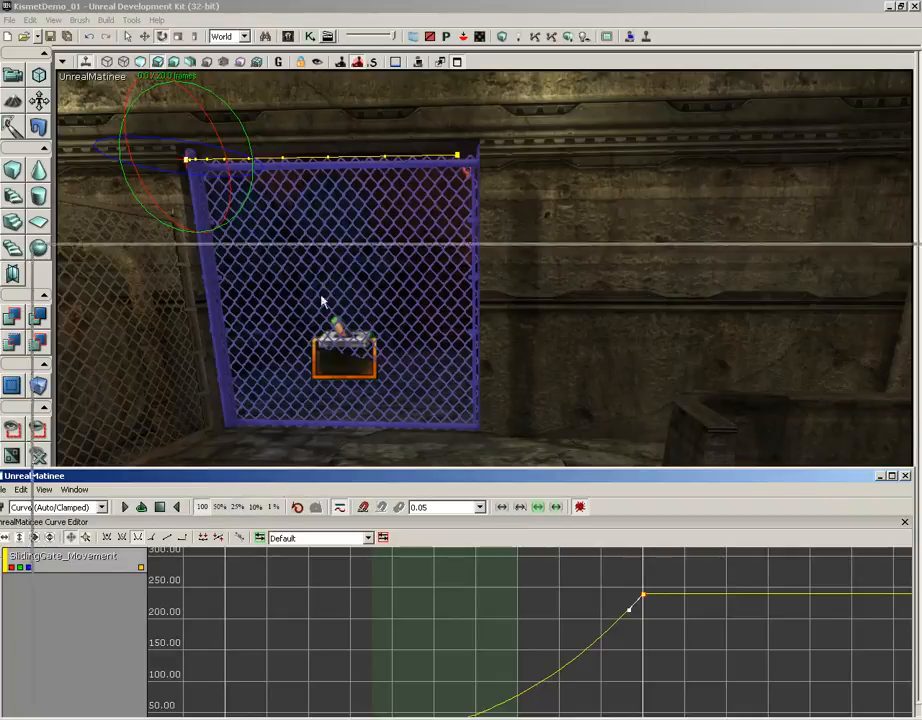
# Step: Maximize the Matinee window and flatten the tangents of the 240.00 end key
pyautogui.moveTo(827, 472); pyautogui.dragTo(812, 20)
pyautogui.click(877, 25)
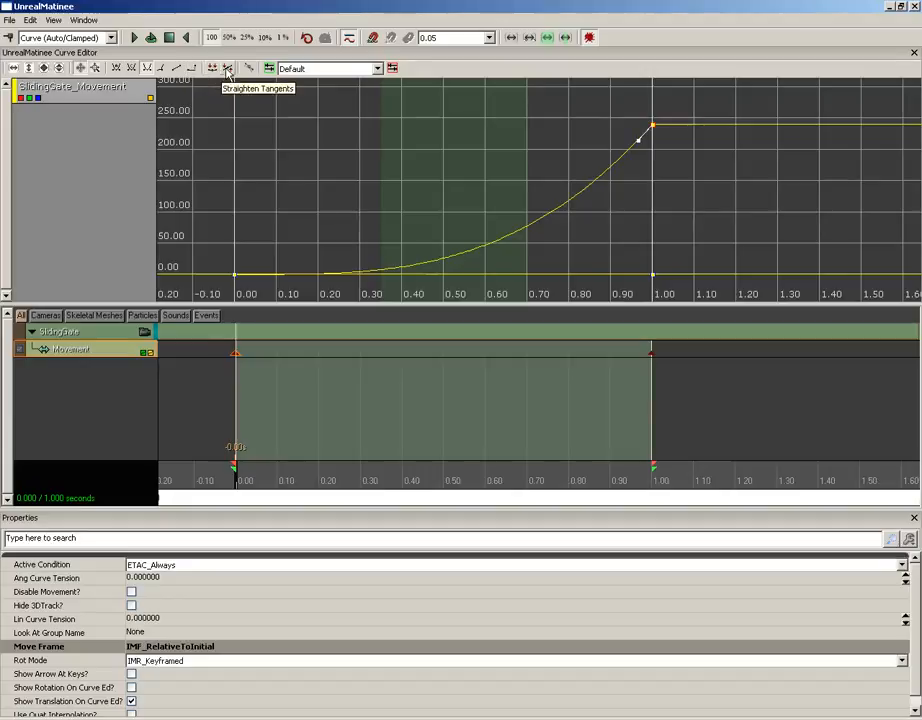
pyautogui.click(212, 69)
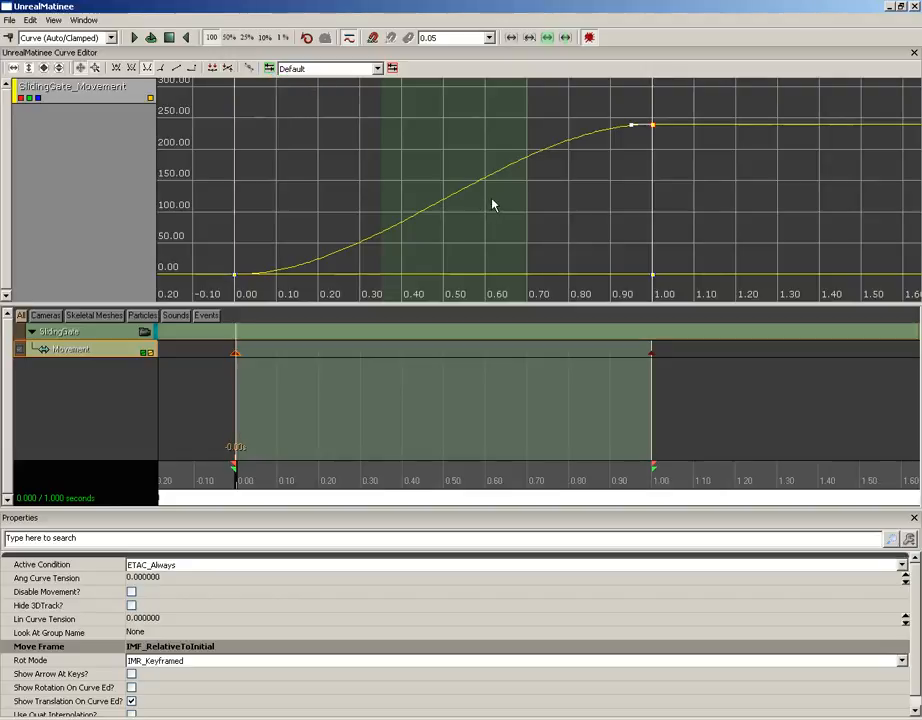
# Step: Add a movement key at about 0.50 seconds and break its tangents, bending both sides downward into a sharp peak
pyautogui.click(396, 482)
pyautogui.moveTo(396, 486); pyautogui.dragTo(446, 486)
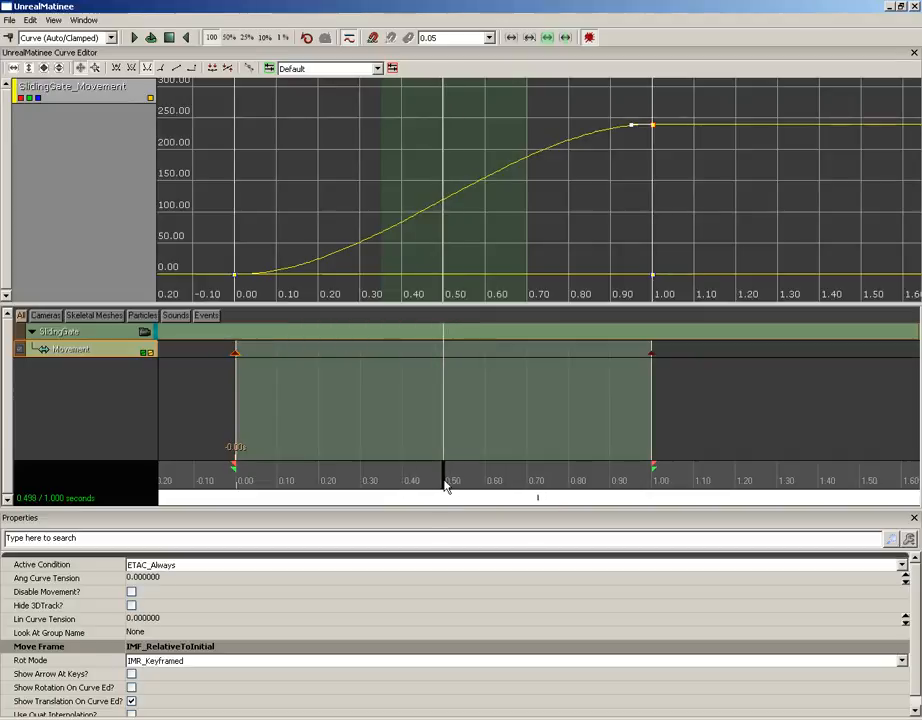
pyautogui.press('Return')
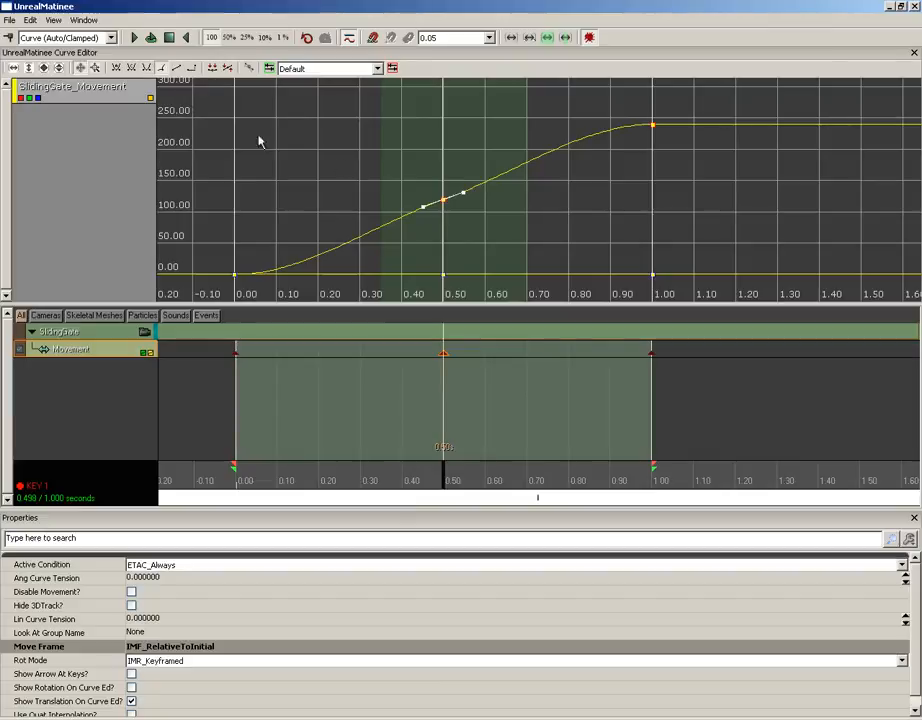
pyautogui.moveTo(463, 194); pyautogui.dragTo(425, 221)
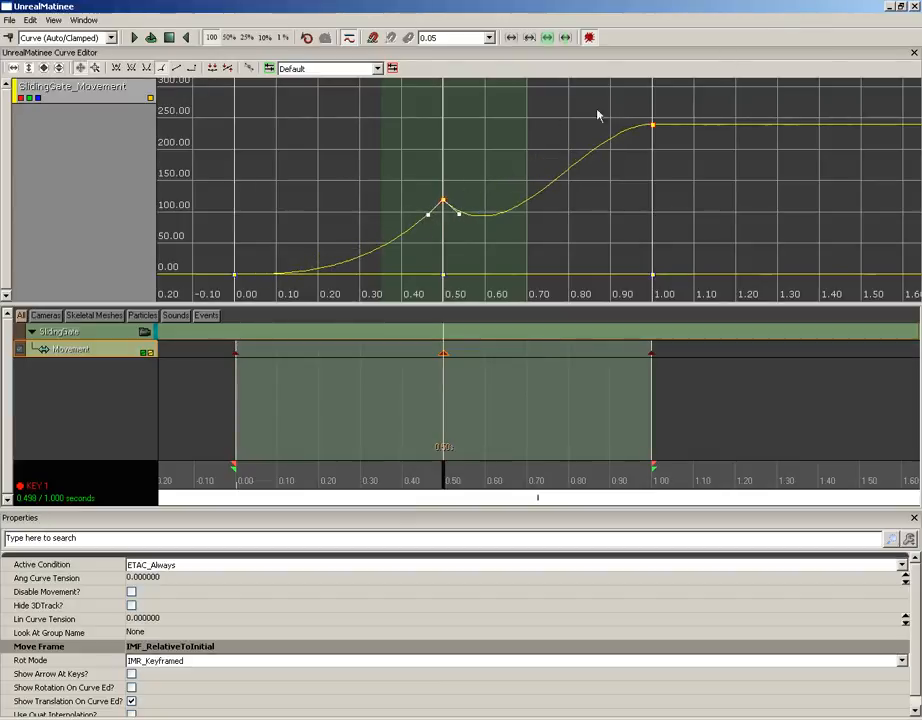
# Step: Uncover the level viewport and play the gate sequence with the peaked middle key at 25% speed
pyautogui.doubleClick(653, 9)
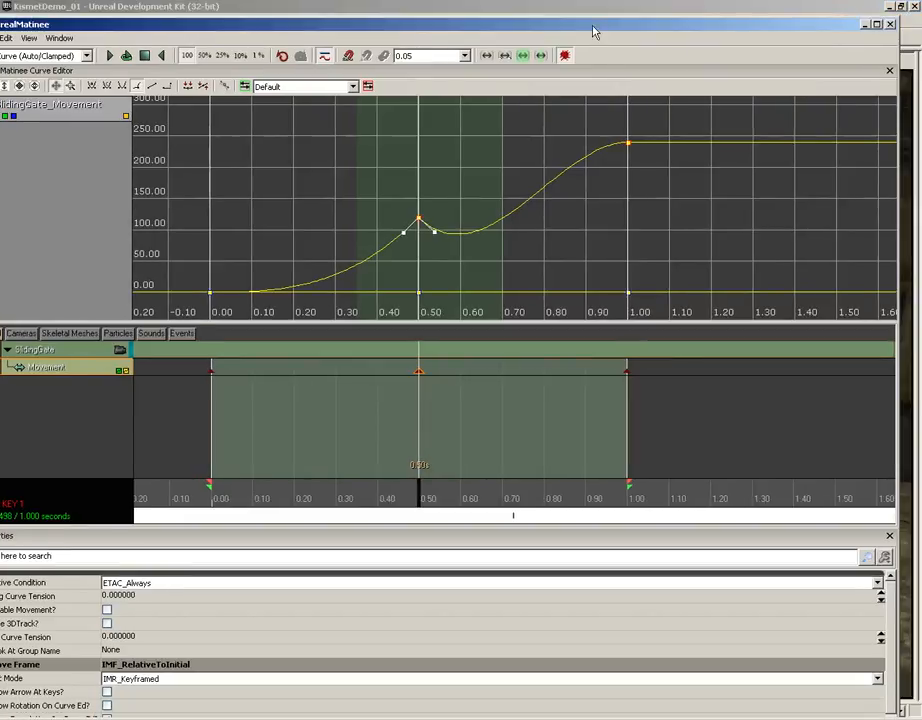
pyautogui.moveTo(593, 33); pyautogui.dragTo(580, 397)
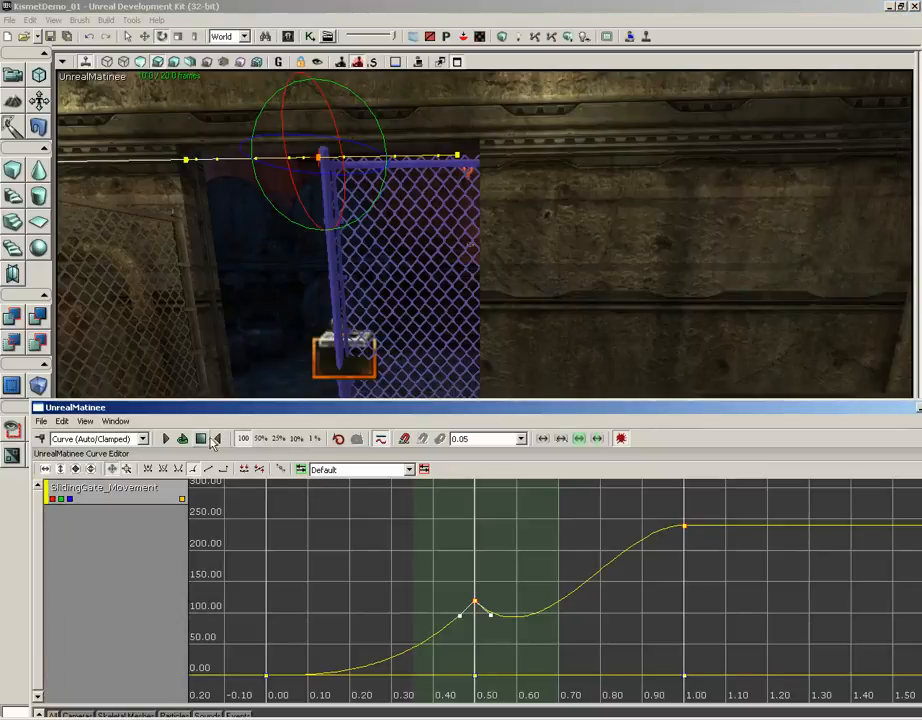
pyautogui.click(166, 439)
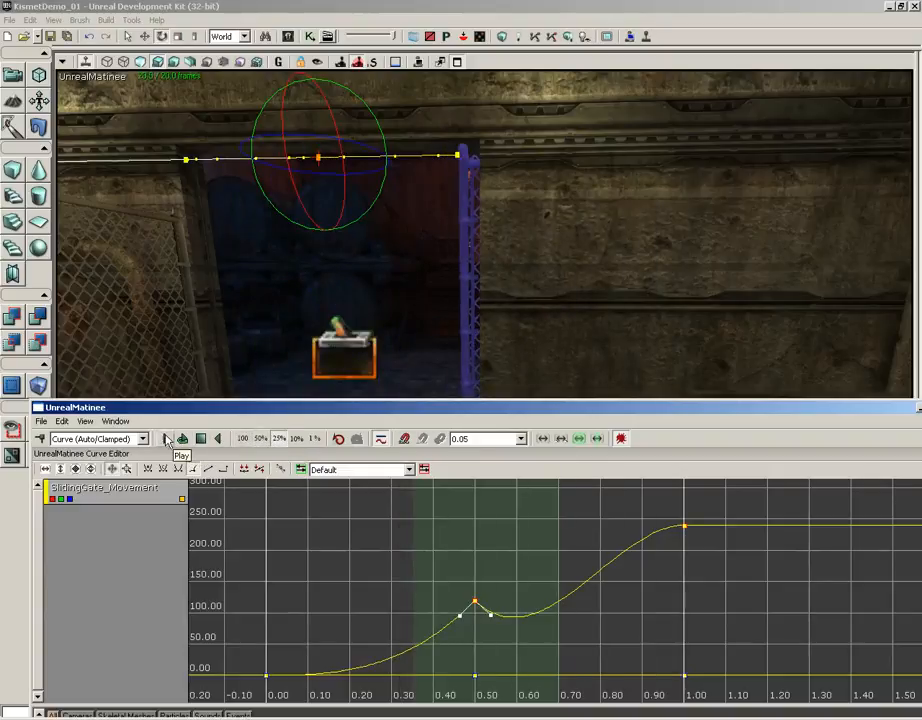
pyautogui.click(166, 440)
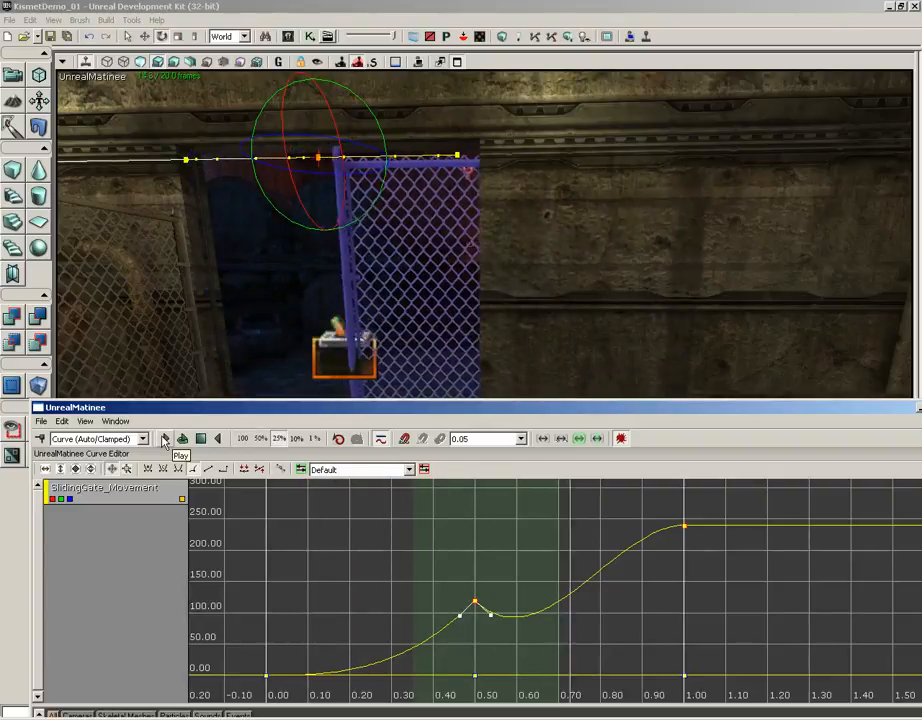
# Step: Straighten the middle key's tangents and delete that key from the movement track
pyautogui.moveTo(288, 410); pyautogui.dragTo(228, 85)
pyautogui.click(223, 82)
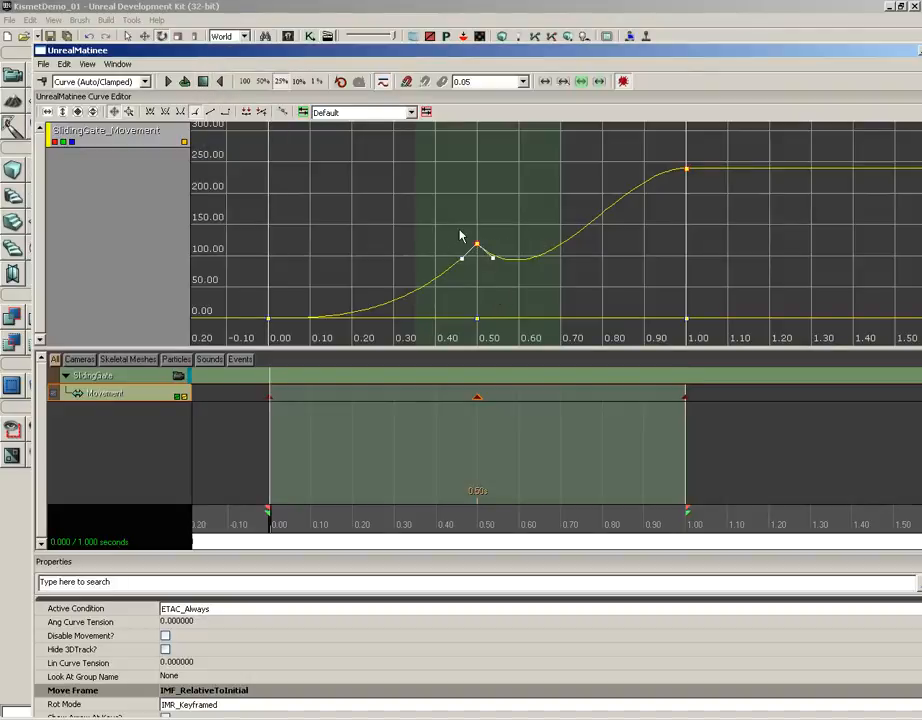
pyautogui.click(265, 111)
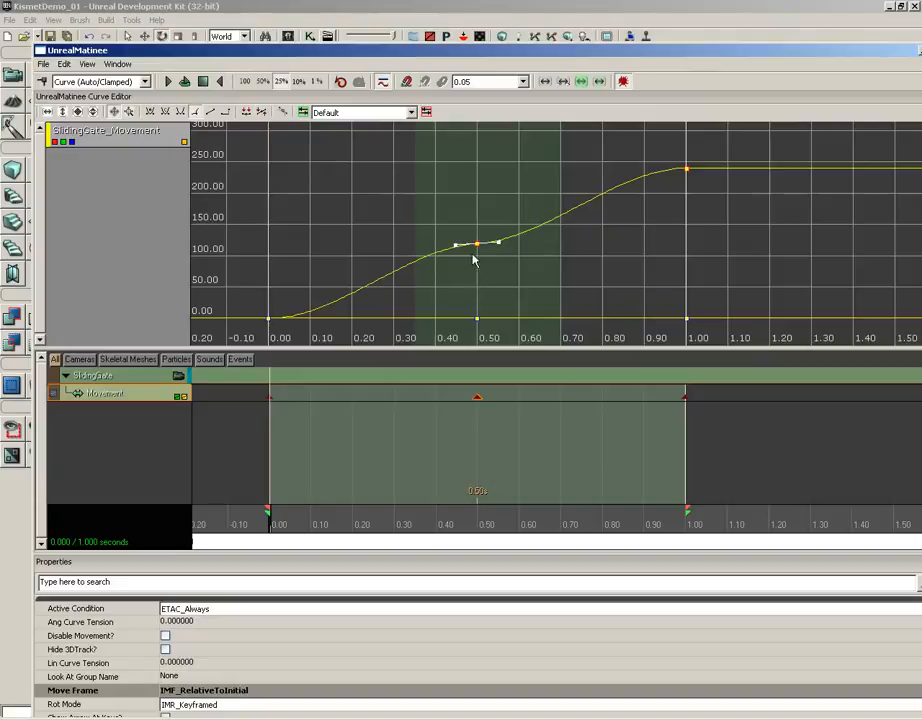
pyautogui.click(64, 63)
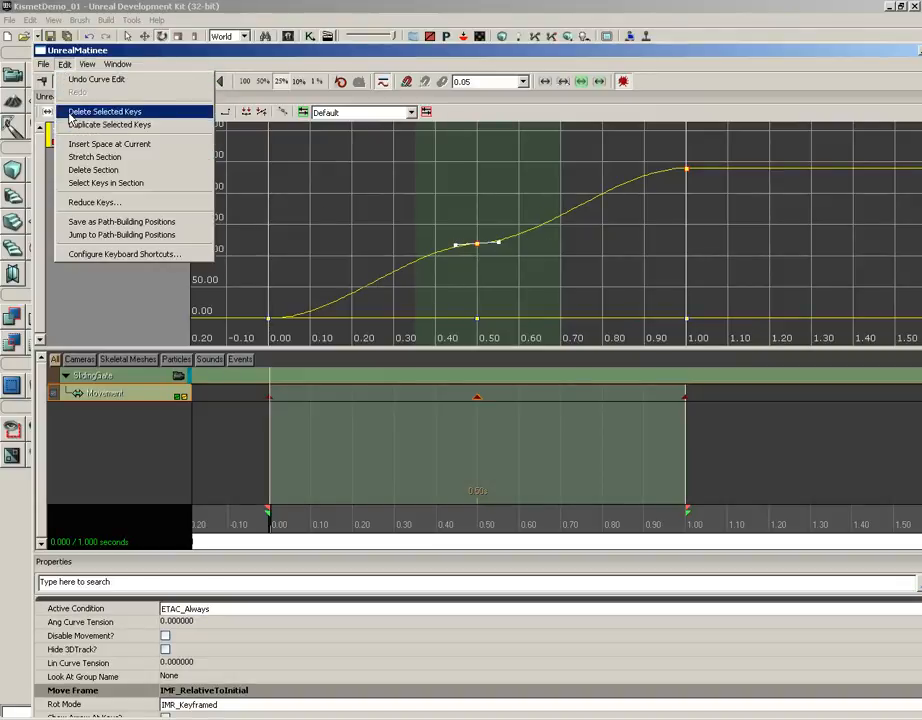
pyautogui.click(72, 111)
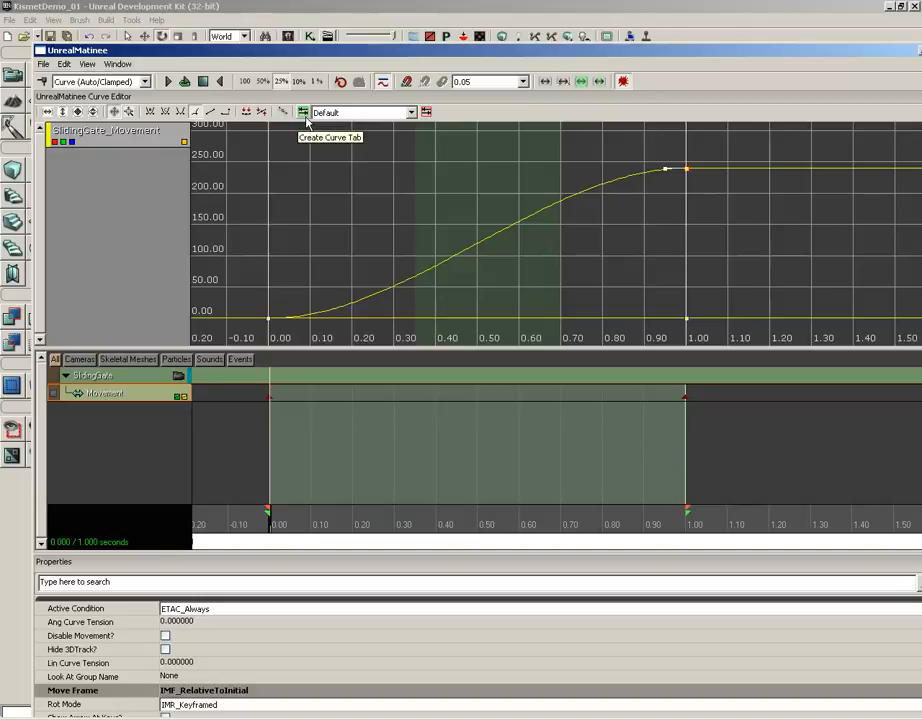
# Step: Check the available curve tabs in the Curve Editor, keep Default, and maximize the Matinee window
pyautogui.click(367, 113)
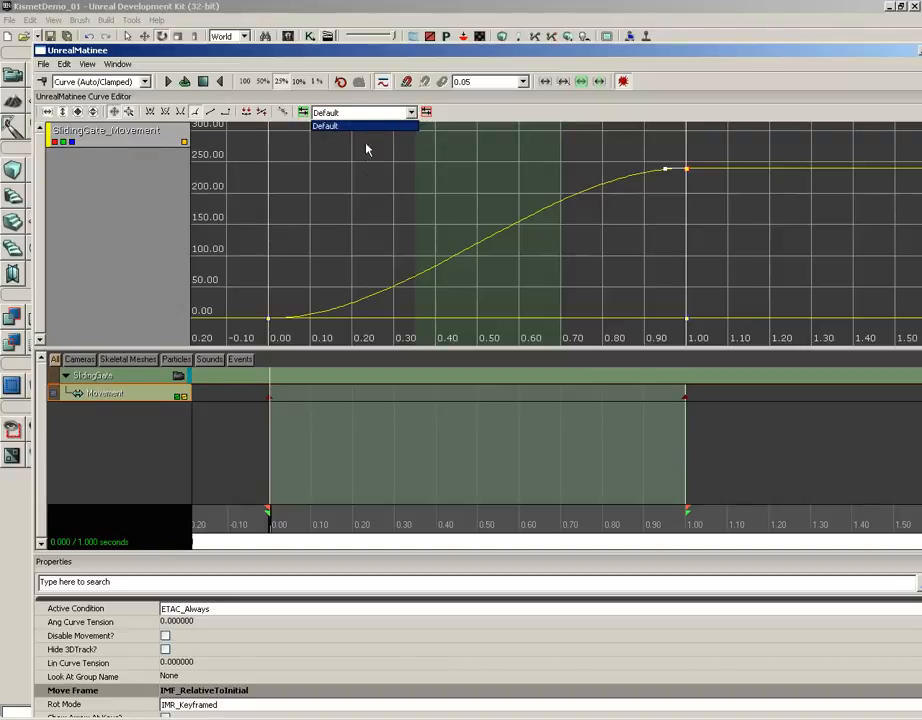
pyautogui.click(426, 115)
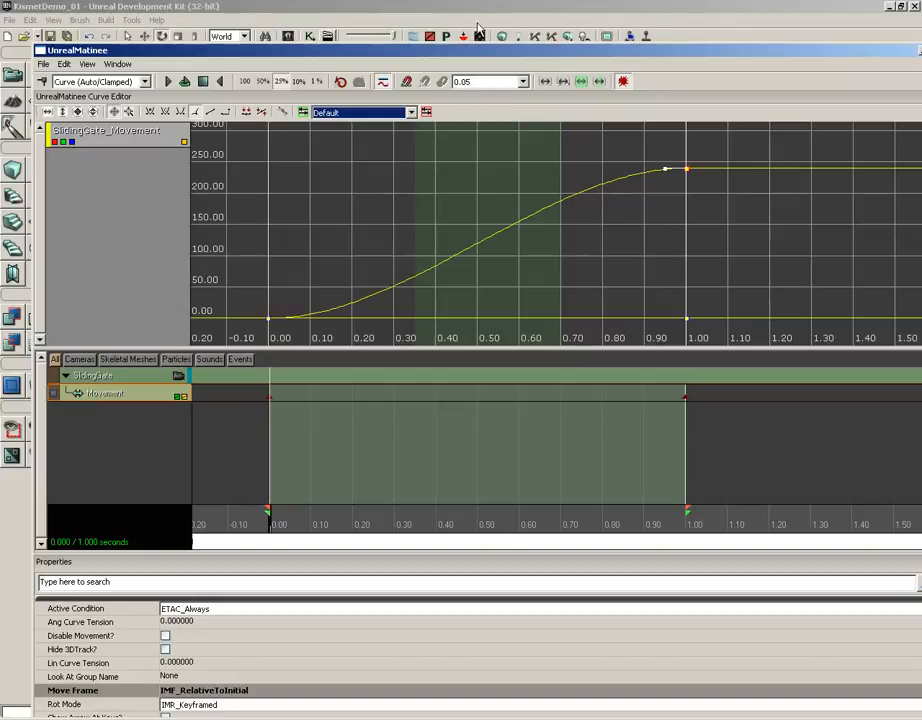
pyautogui.moveTo(841, 50); pyautogui.dragTo(805, 12)
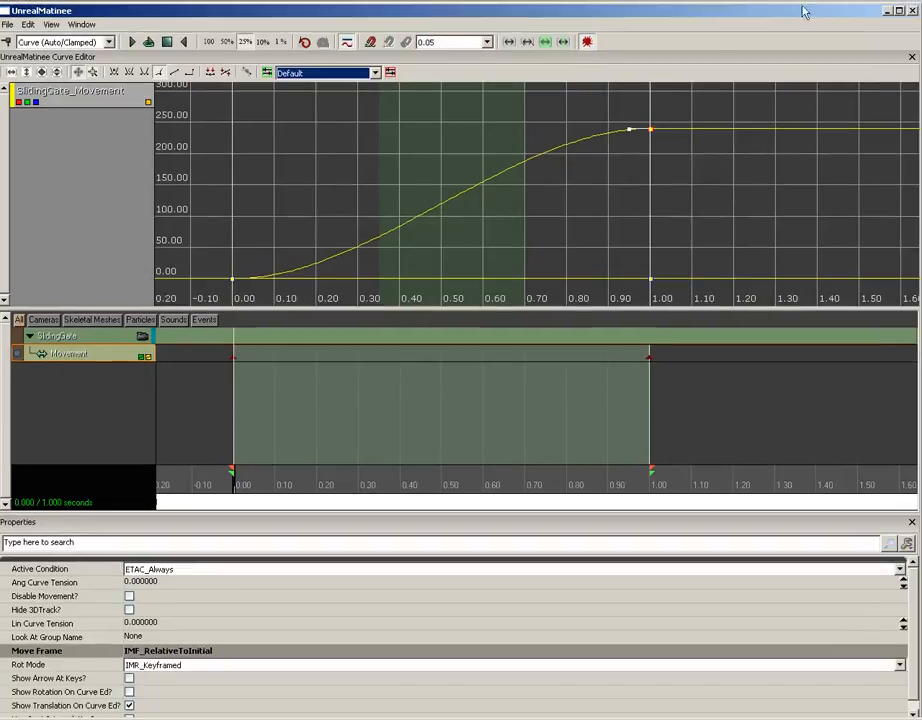
pyautogui.click(899, 11)
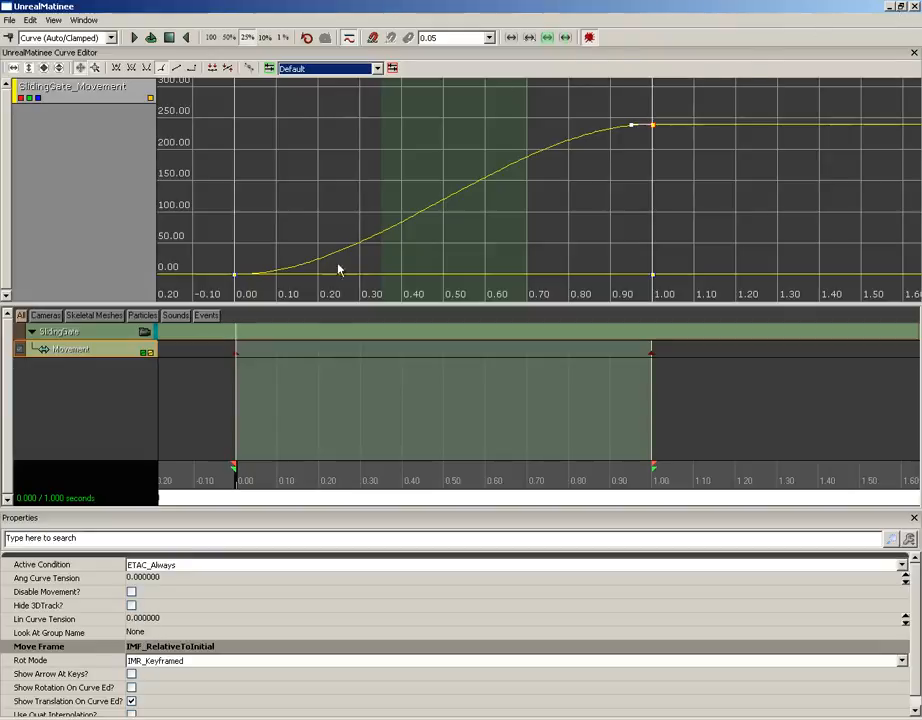
# Step: Resize the track area and check which track types can be added to the SlidingGate group
pyautogui.moveTo(316, 304); pyautogui.dragTo(313, 184)
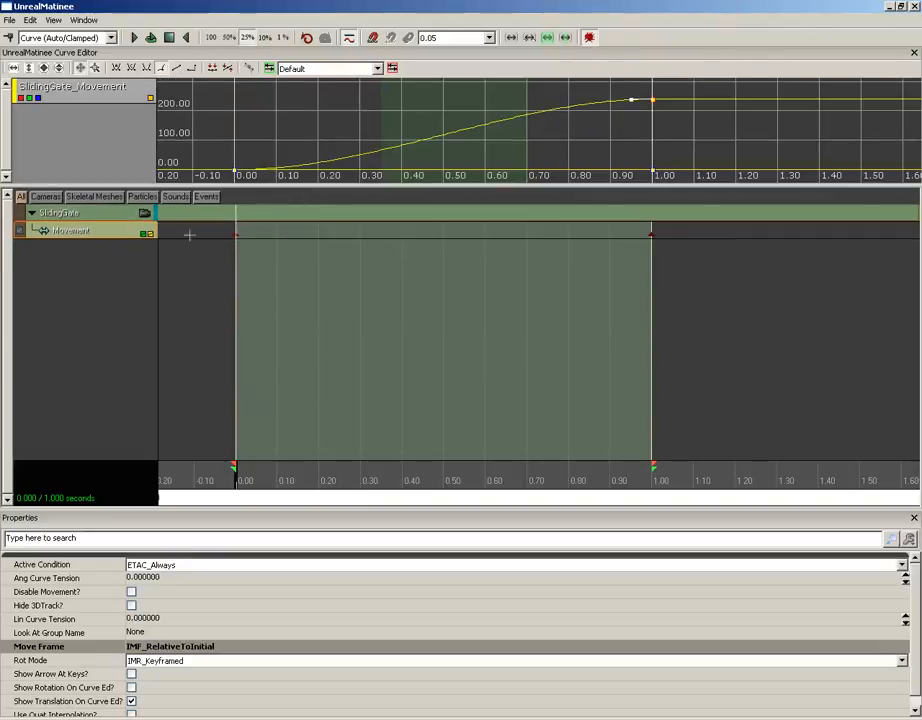
pyautogui.click(68, 213)
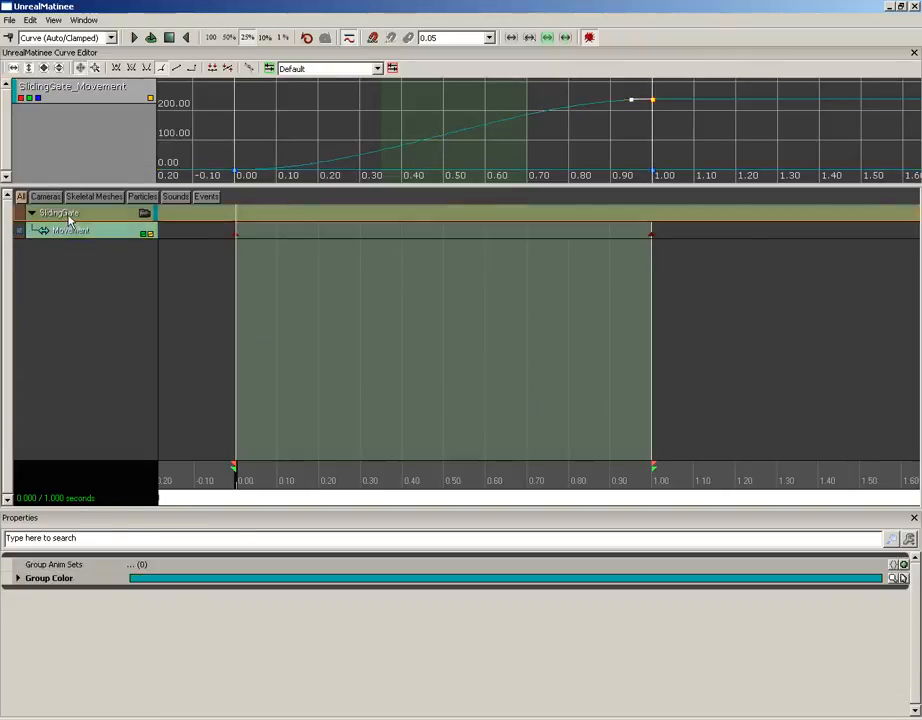
pyautogui.rightClick(70, 213)
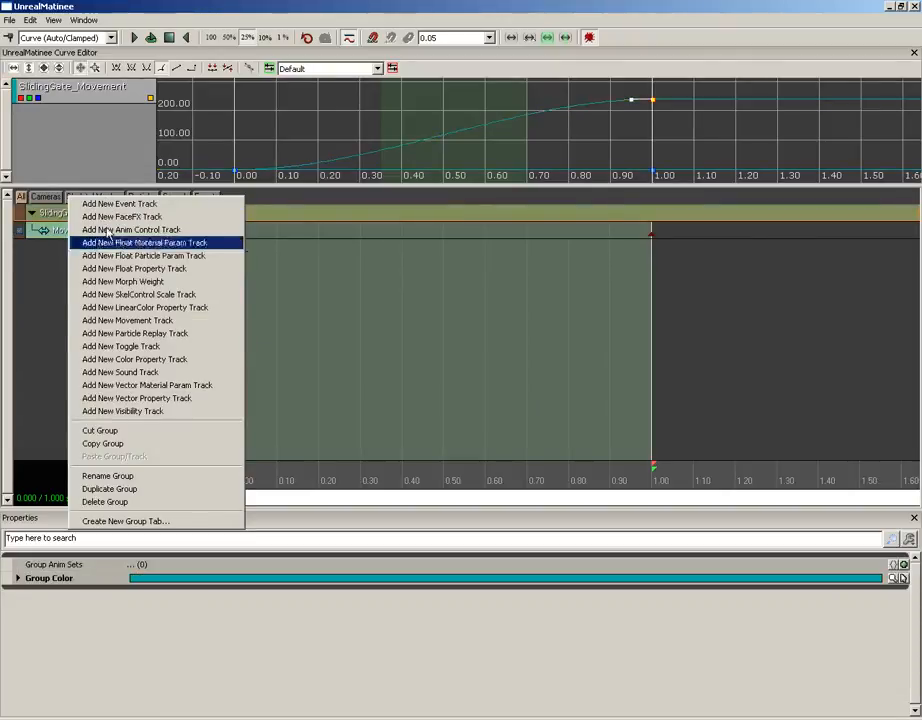
pyautogui.click(20, 304)
pyautogui.moveTo(266, 184); pyautogui.dragTo(276, 220)
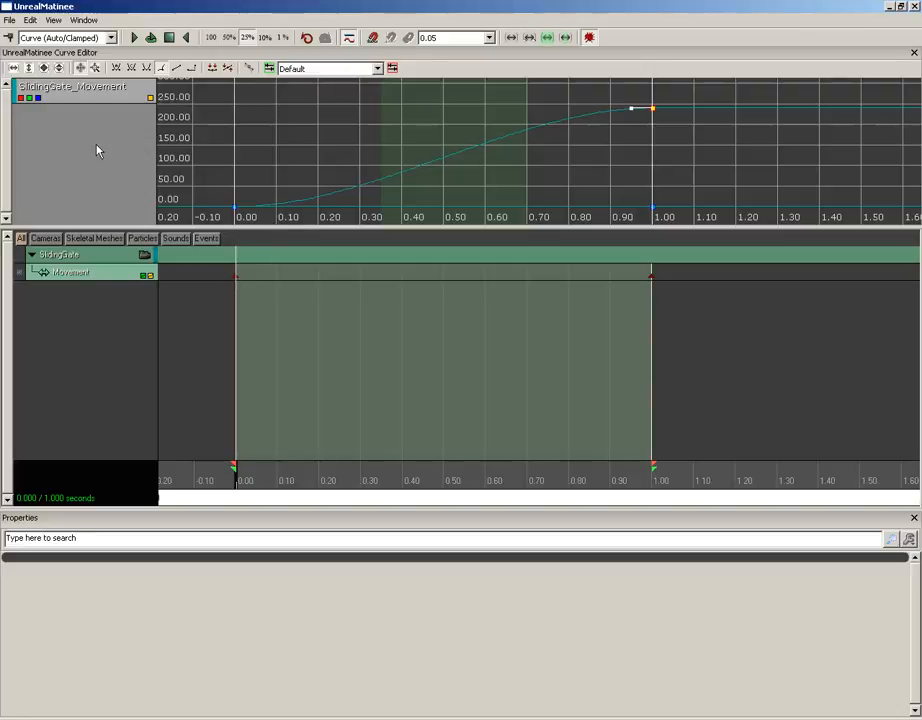
# Step: Add a new director group to the sequence and enlarge its section above the SlidingGate group
pyautogui.rightClick(64, 313)
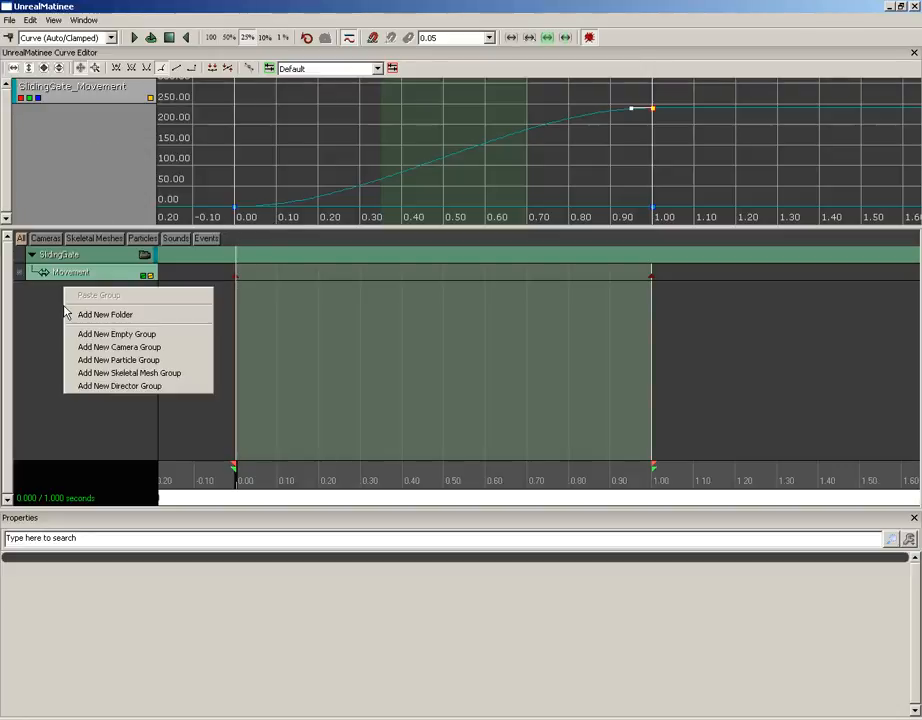
pyautogui.click(133, 386)
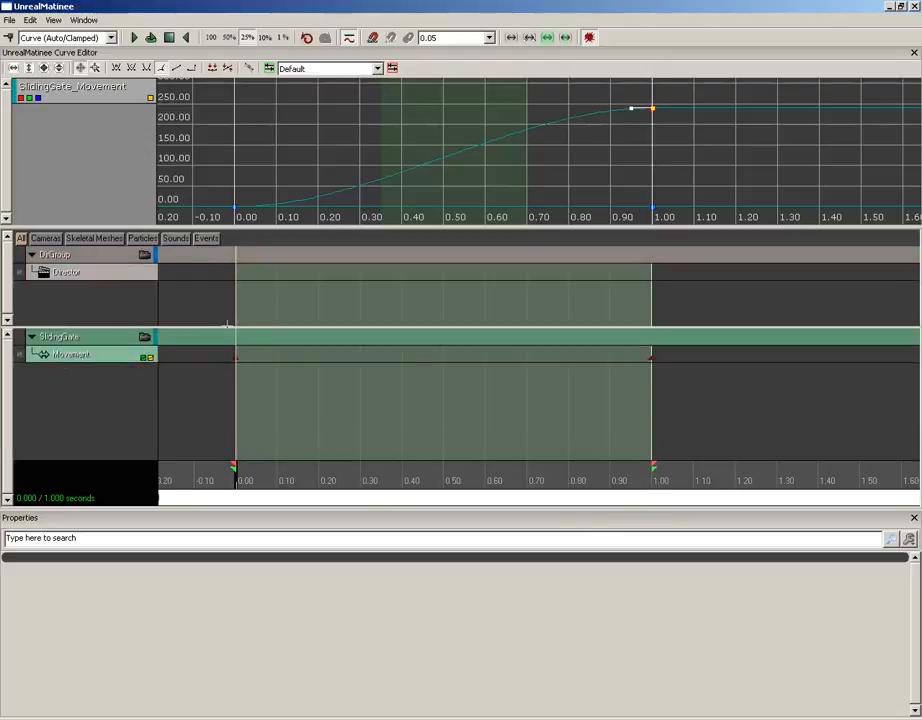
pyautogui.moveTo(226, 328); pyautogui.dragTo(222, 360)
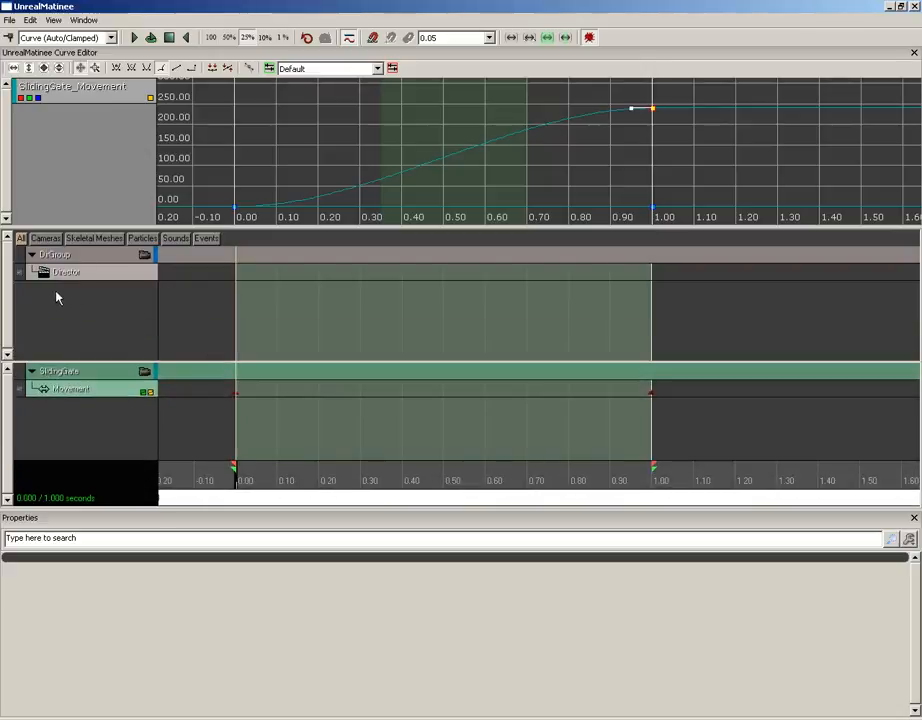
# Step: Inspect the properties of the director group and its Director track, and check which track types the group offers
pyautogui.click(60, 256)
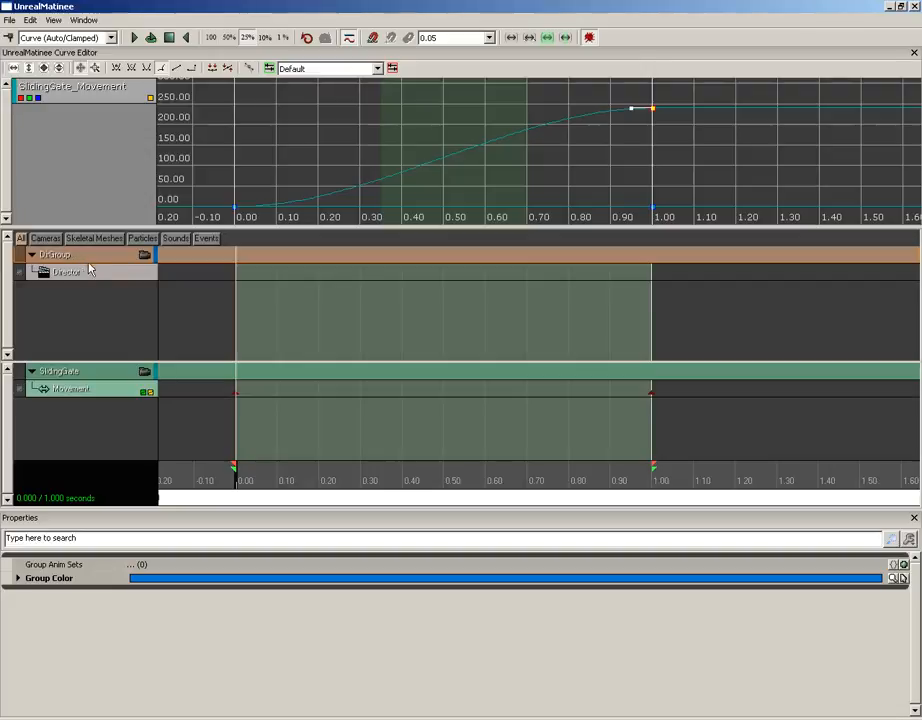
pyautogui.click(96, 271)
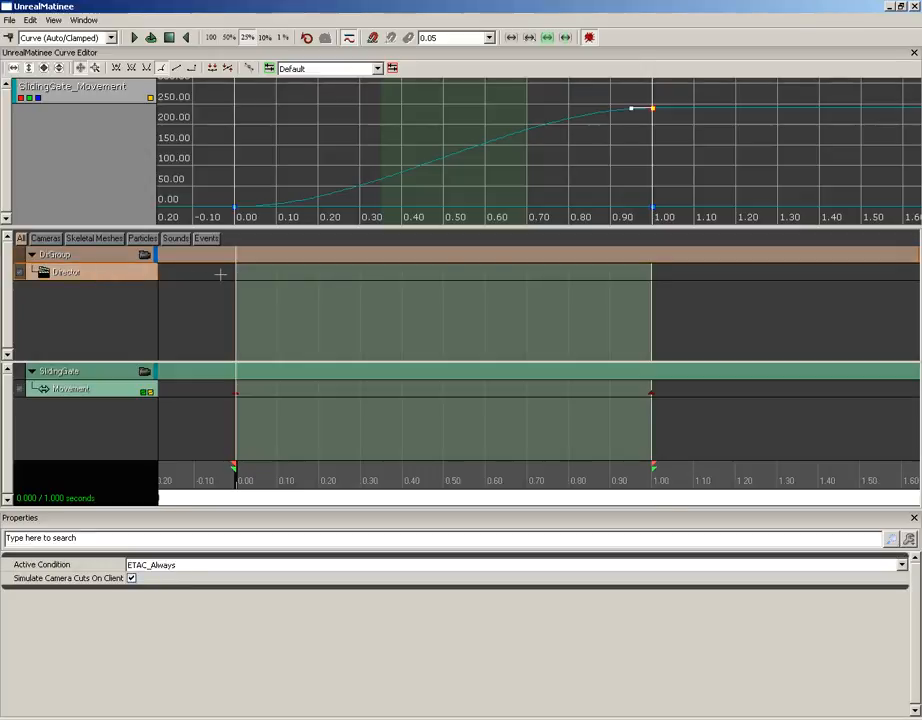
pyautogui.rightClick(80, 271)
pyautogui.rightClick(61, 257)
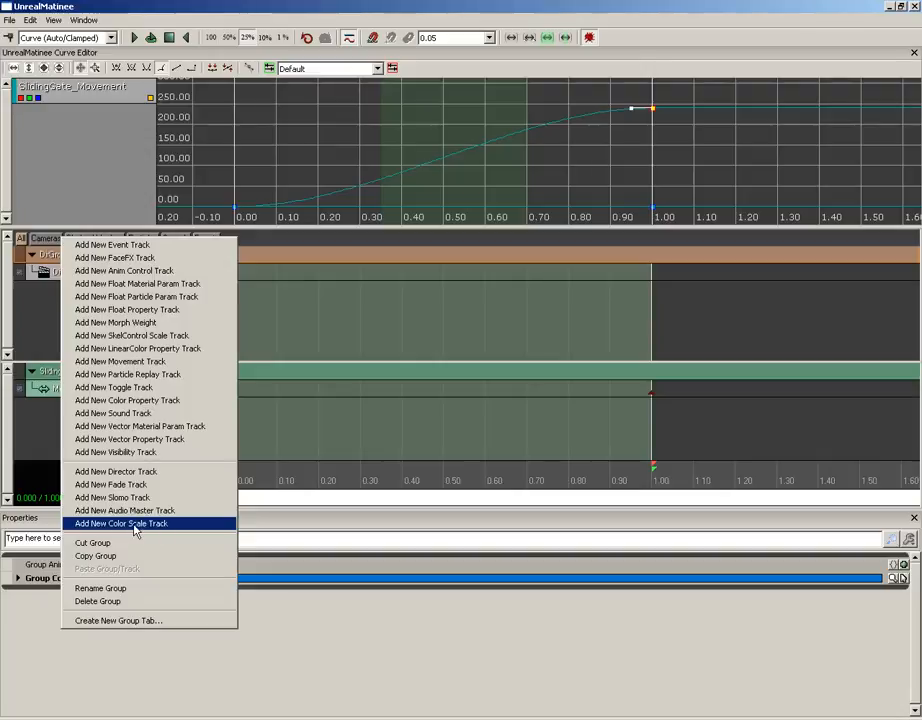
pyautogui.click(44, 333)
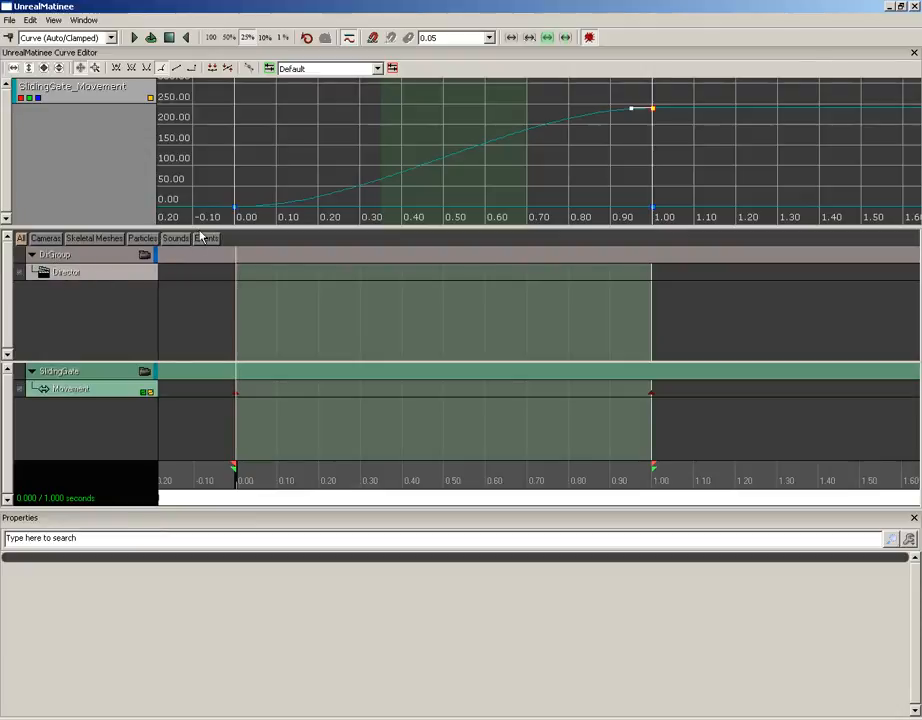
# Step: Select the Director track and enlarge the track area by shrinking the Curve Editor
pyautogui.click(62, 273)
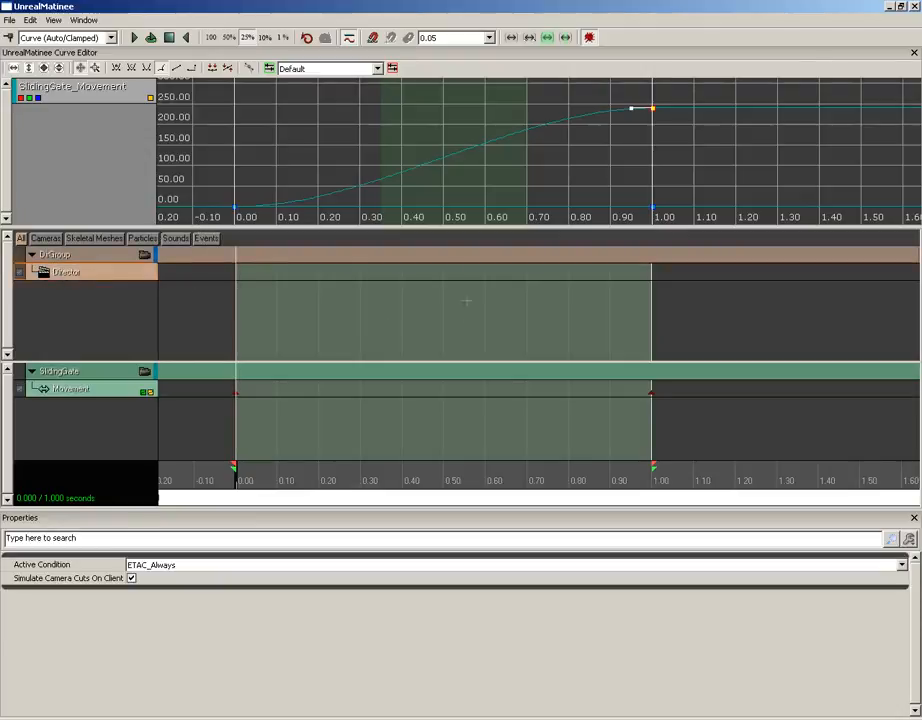
pyautogui.moveTo(397, 226); pyautogui.dragTo(391, 189)
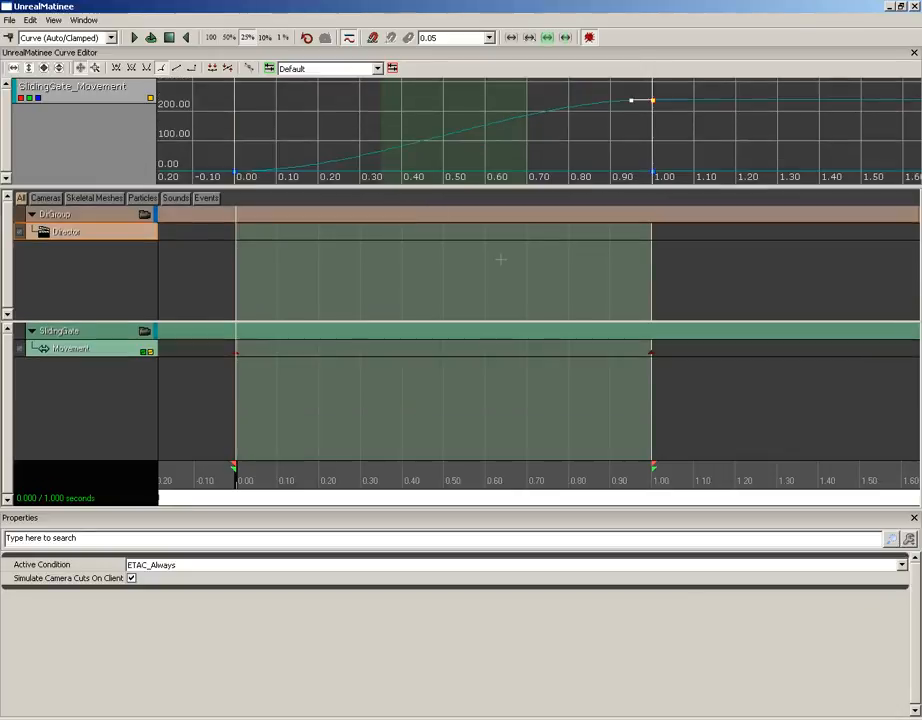